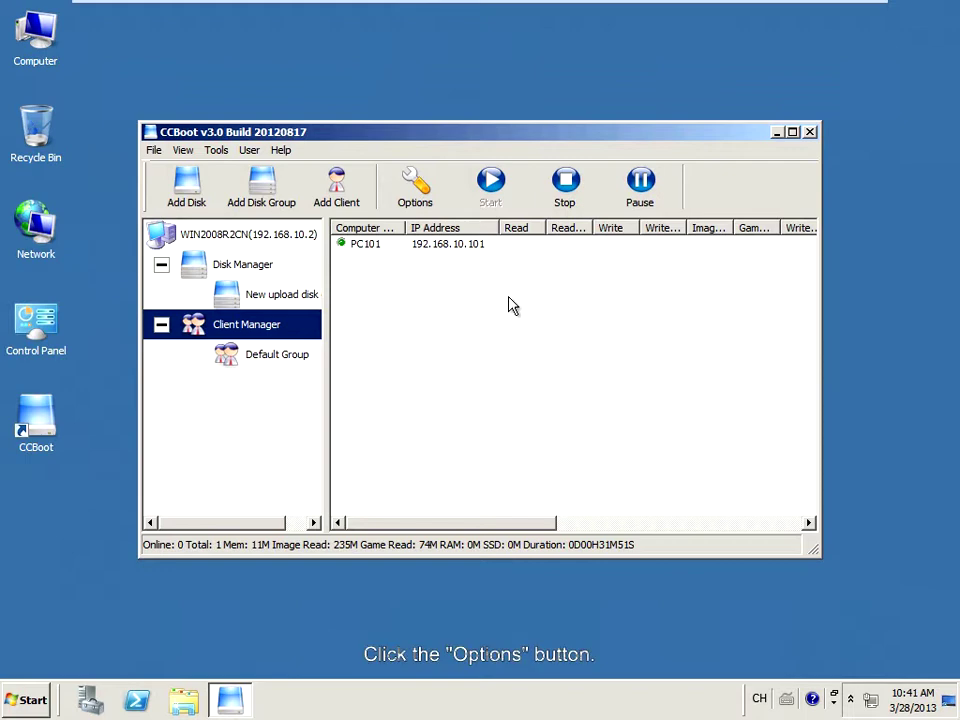
Step: Set DNS Address 1 in CCBoot's DHCP settings to 192.168.10.3 and save the options
left_click(416, 205)
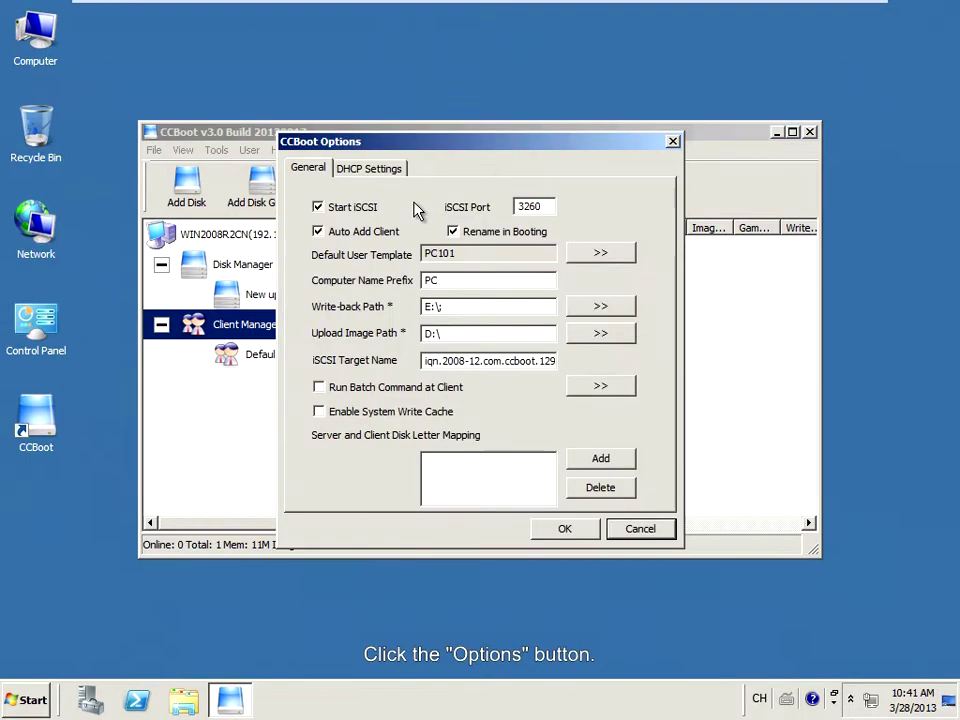
left_click(397, 170)
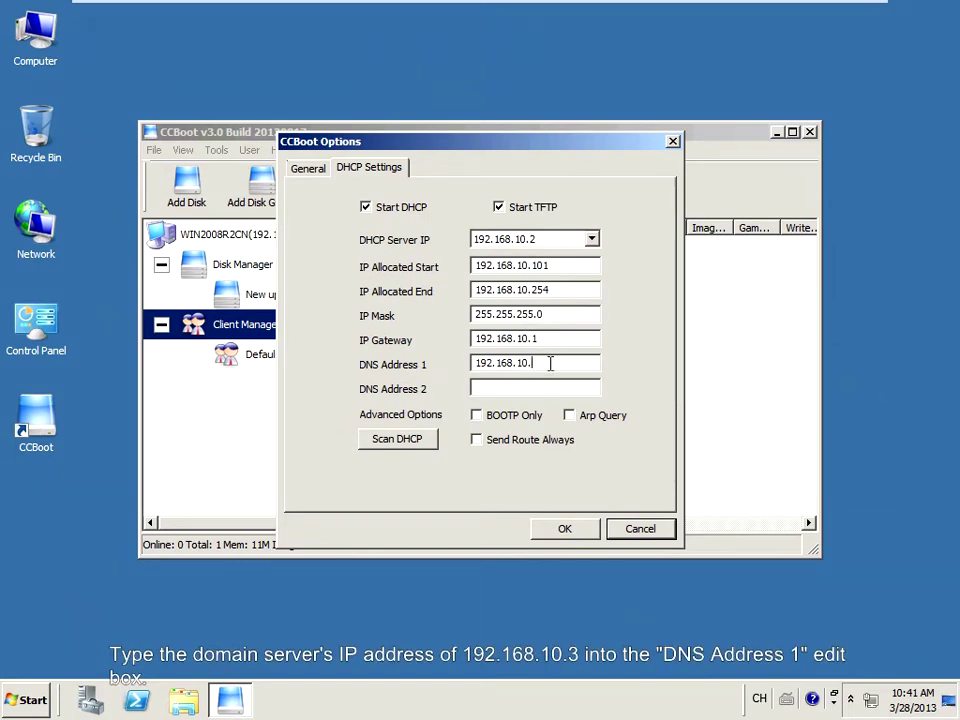
type("3")
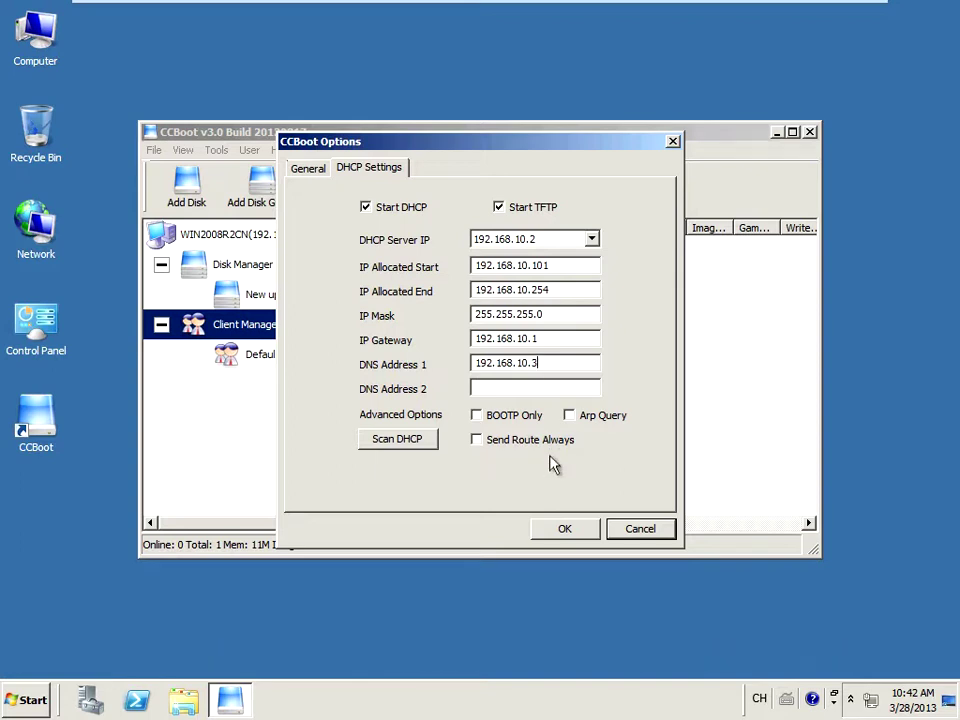
left_click(551, 530)
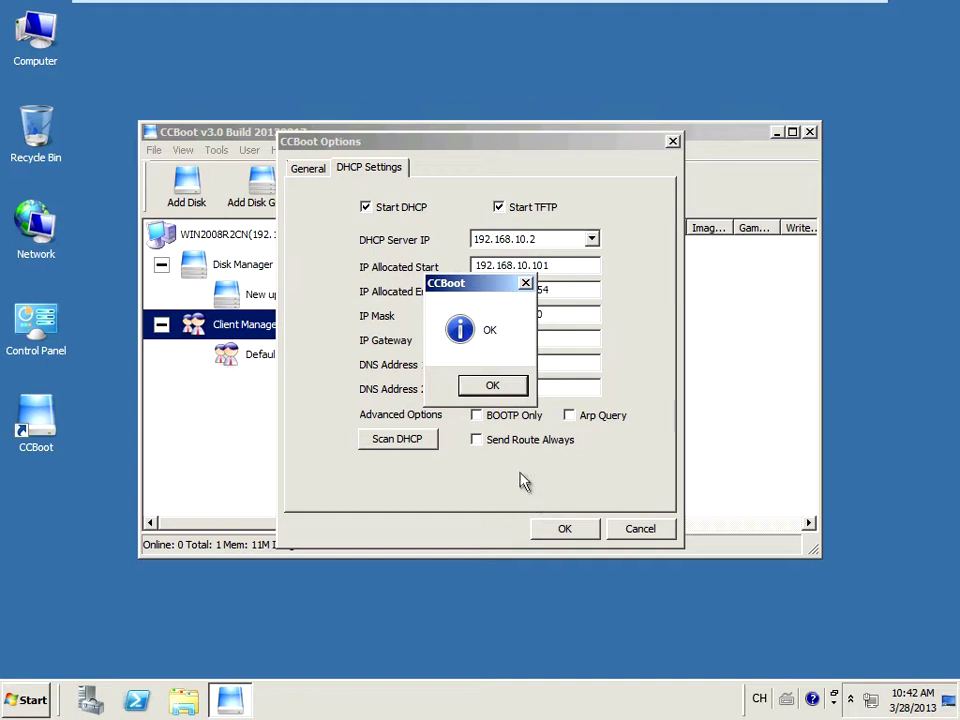
left_click(491, 386)
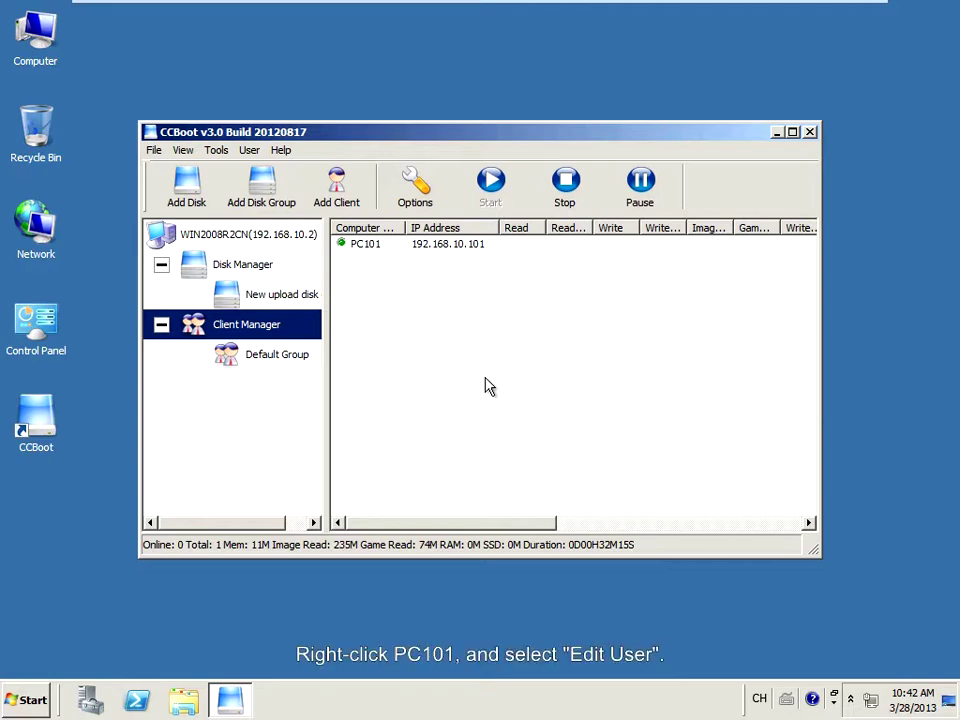
Step: Open PC101's client settings and its disk group options
left_click(464, 247)
right_click(464, 247)
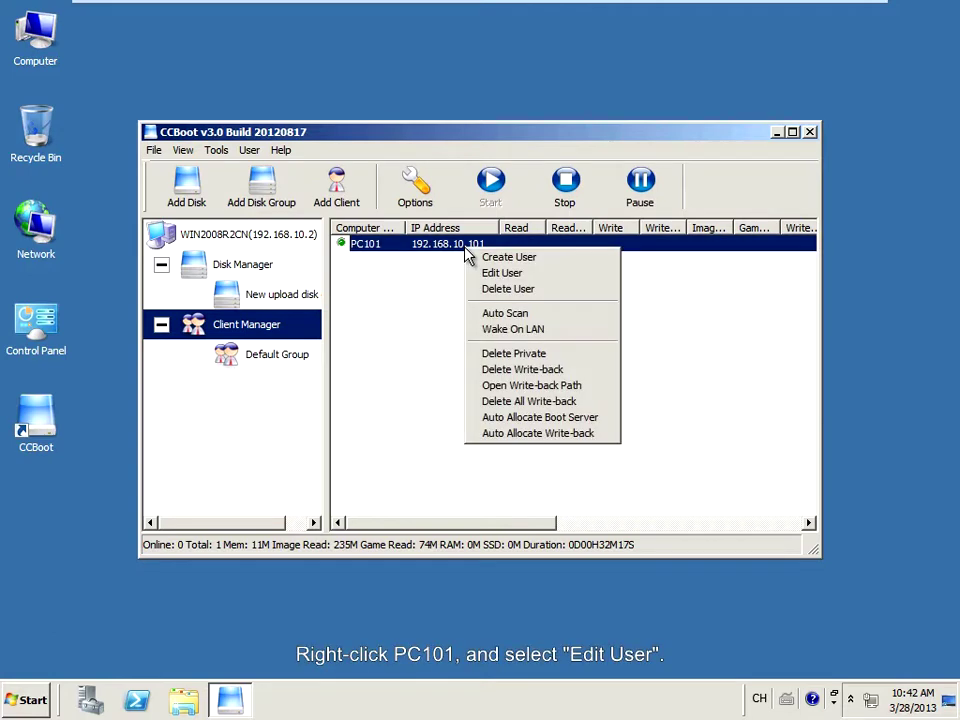
left_click(483, 273)
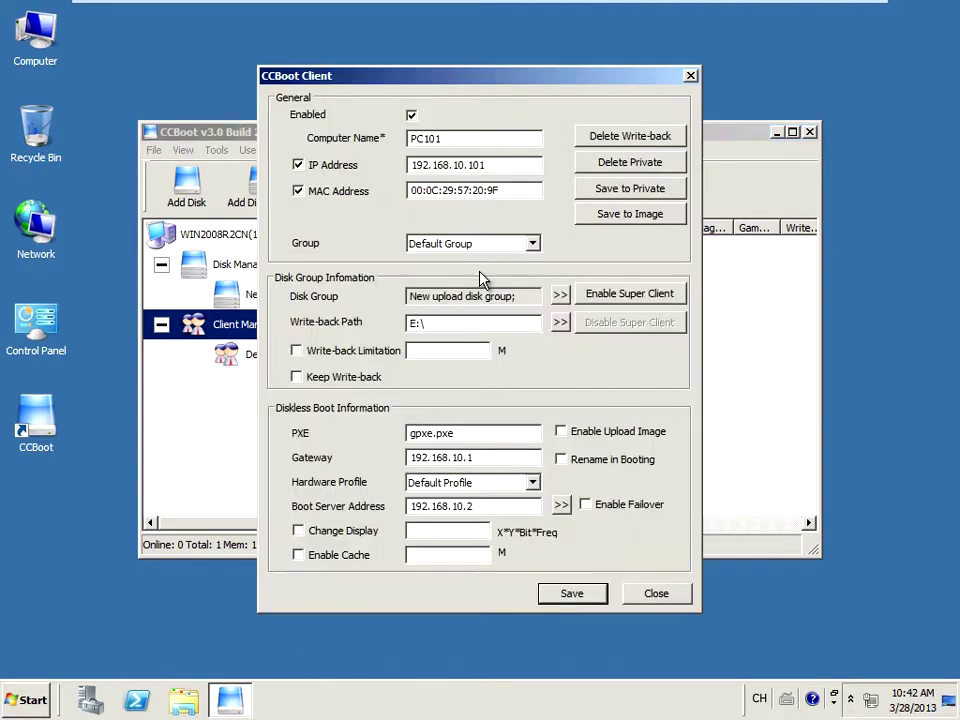
left_click(559, 297)
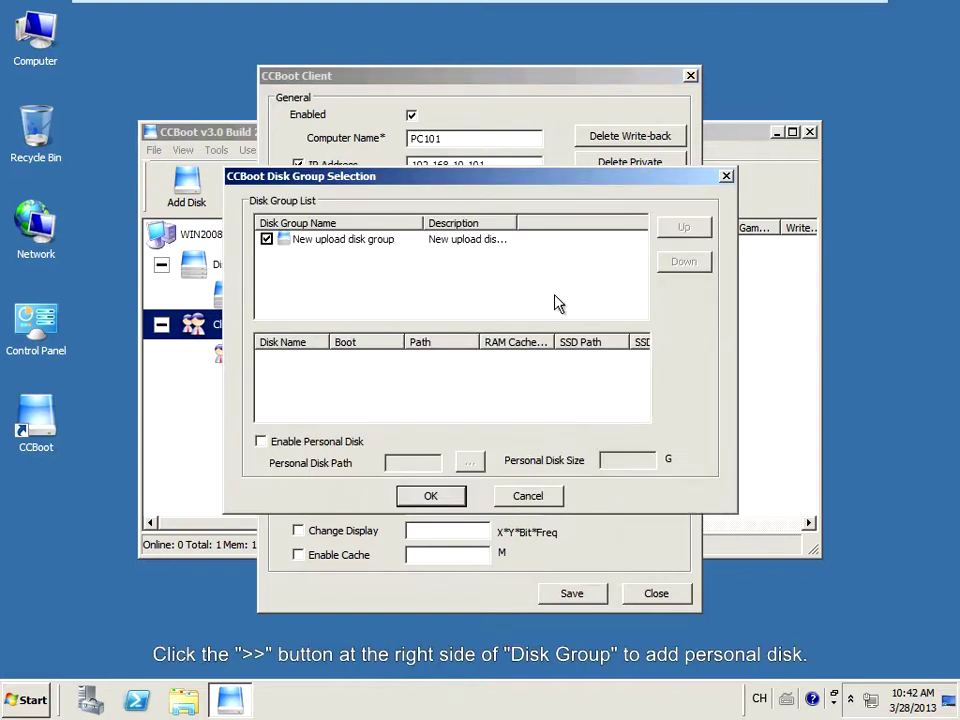
Step: Enable a 100 G personal disk stored at D:\Personal Disk and confirm it
left_click(321, 447)
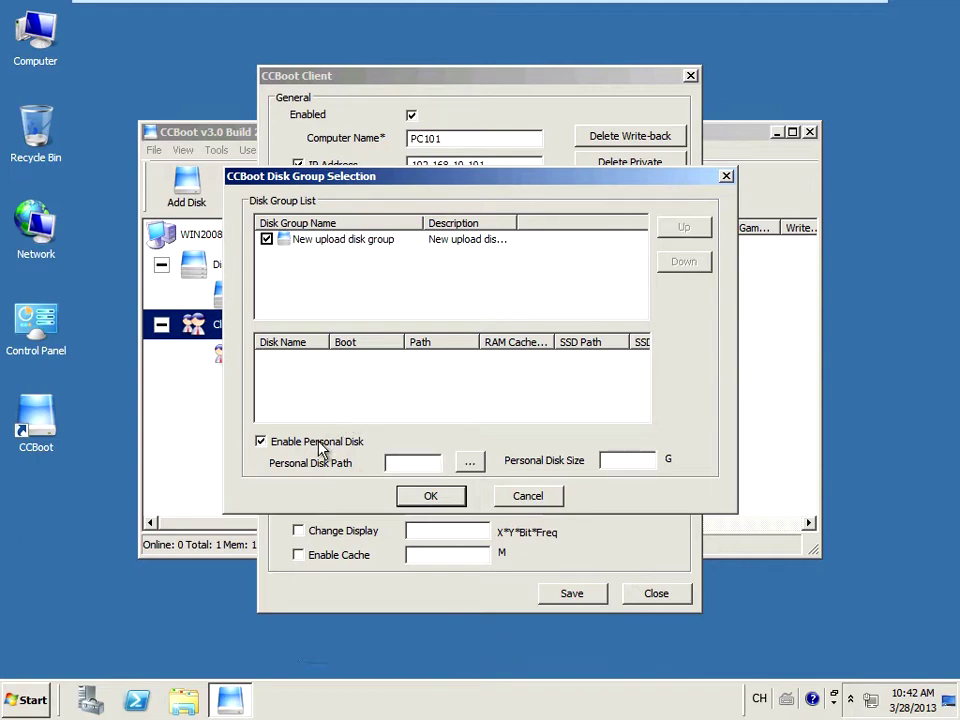
left_click(464, 467)
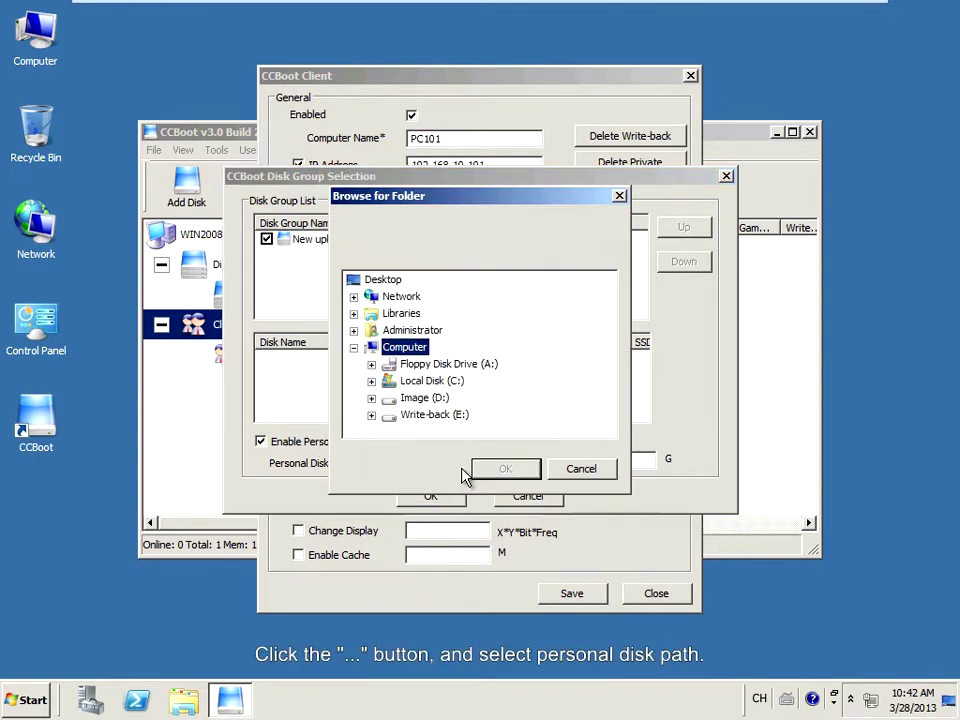
left_click(371, 398)
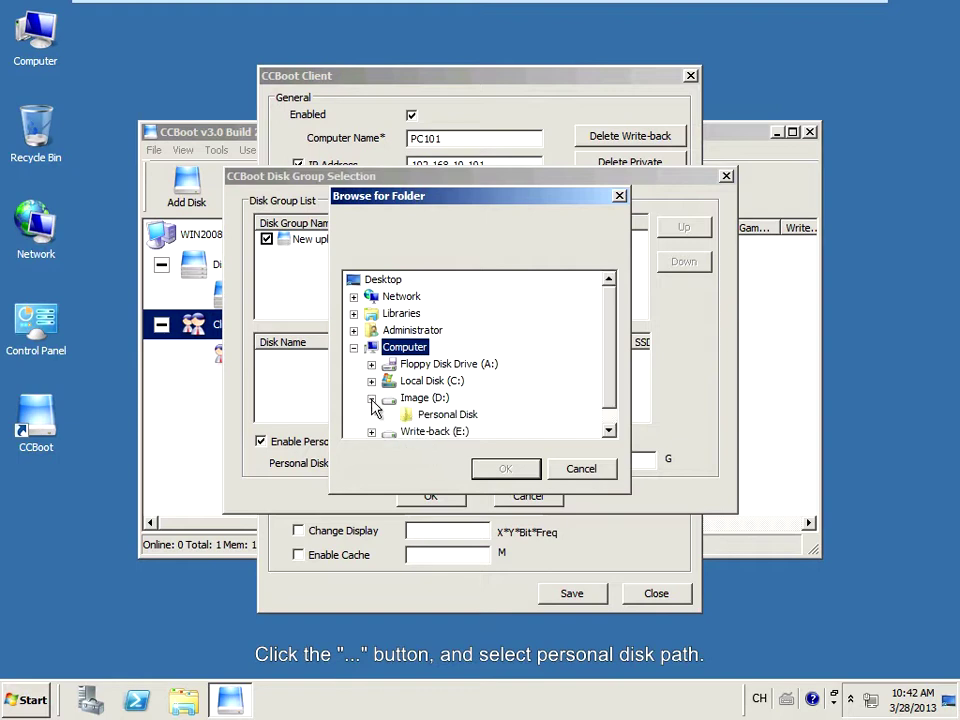
left_click(430, 418)
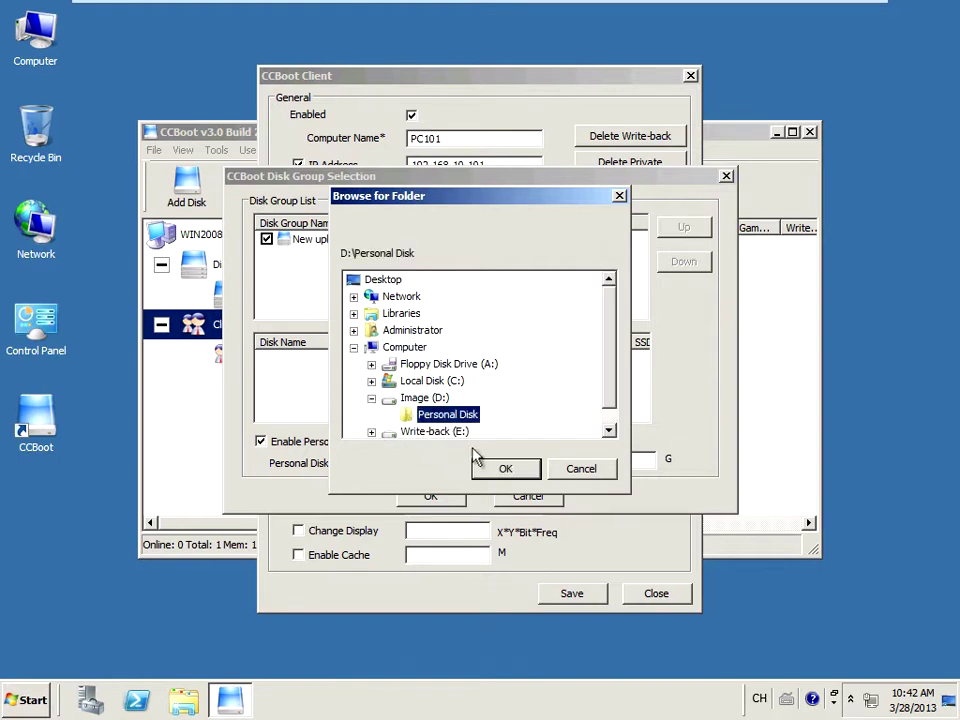
left_click(495, 469)
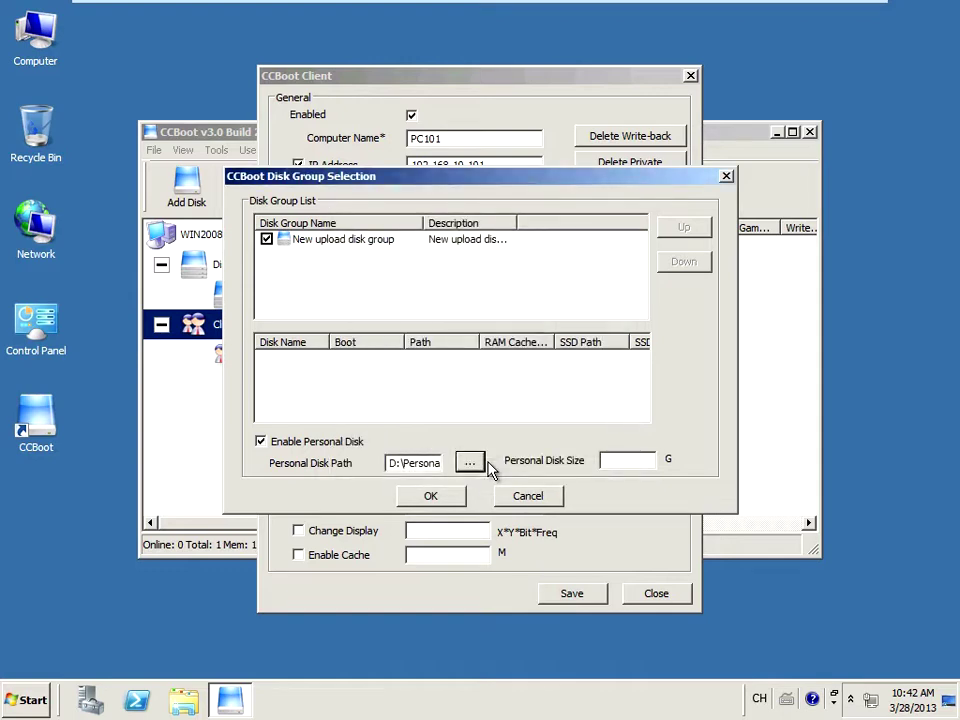
left_click(628, 458)
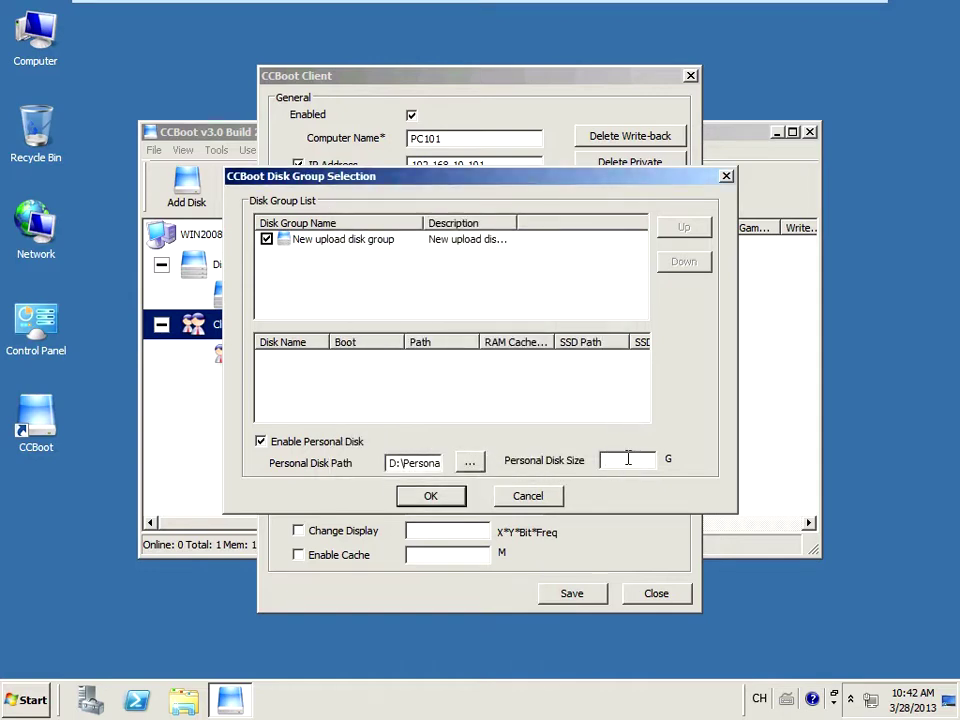
type("100")
left_click(460, 497)
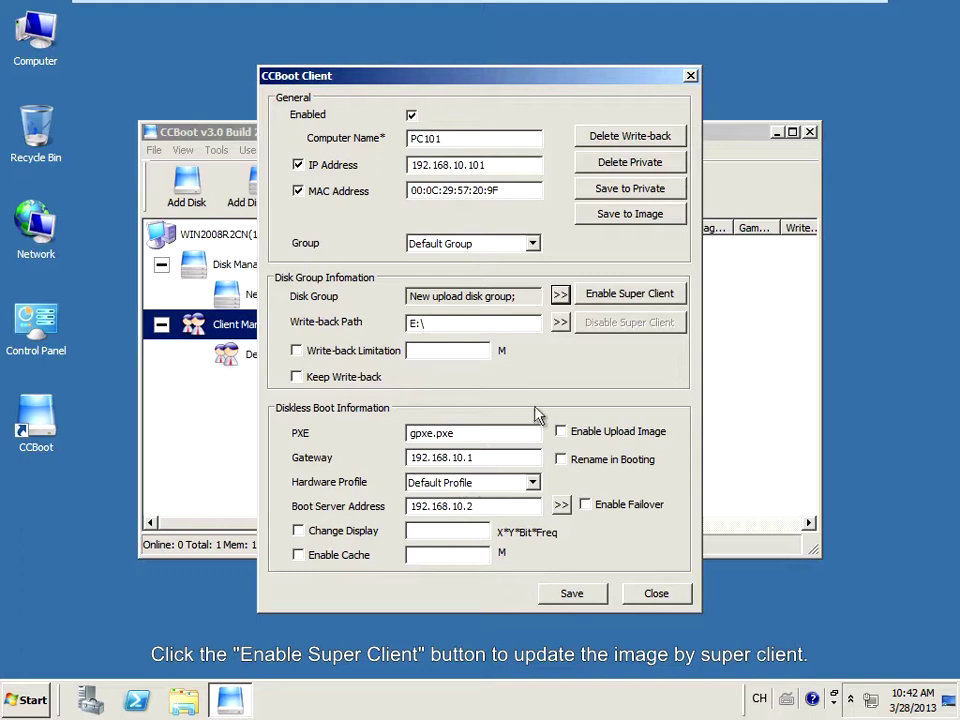
Step: Enable super client on the D:\Win7x64.vhd image with a recovery point, then save PC101
left_click(596, 303)
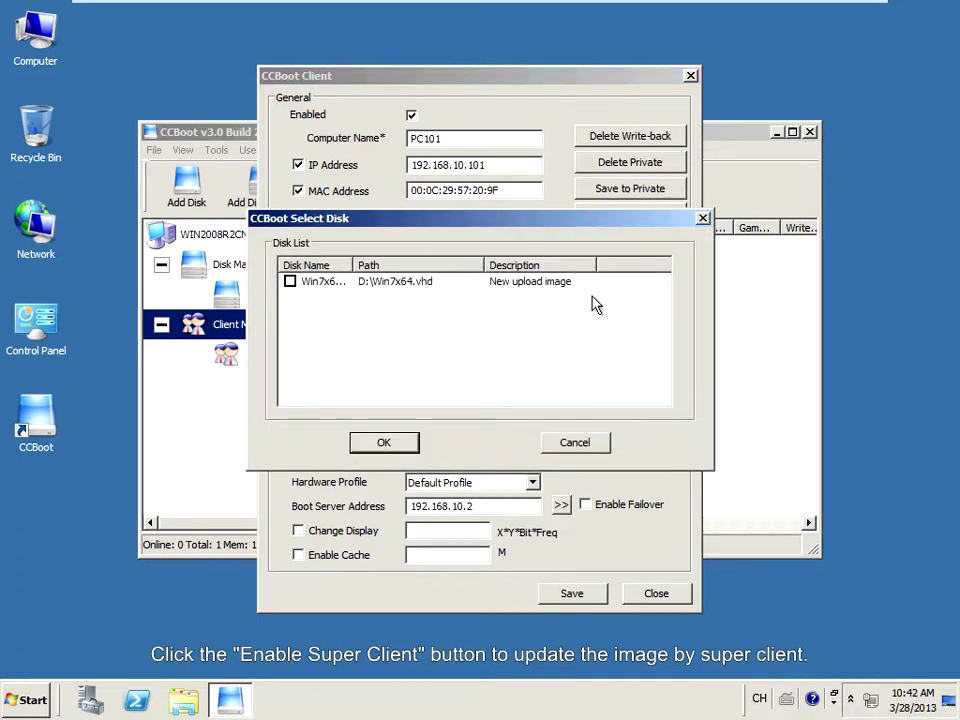
left_click(290, 283)
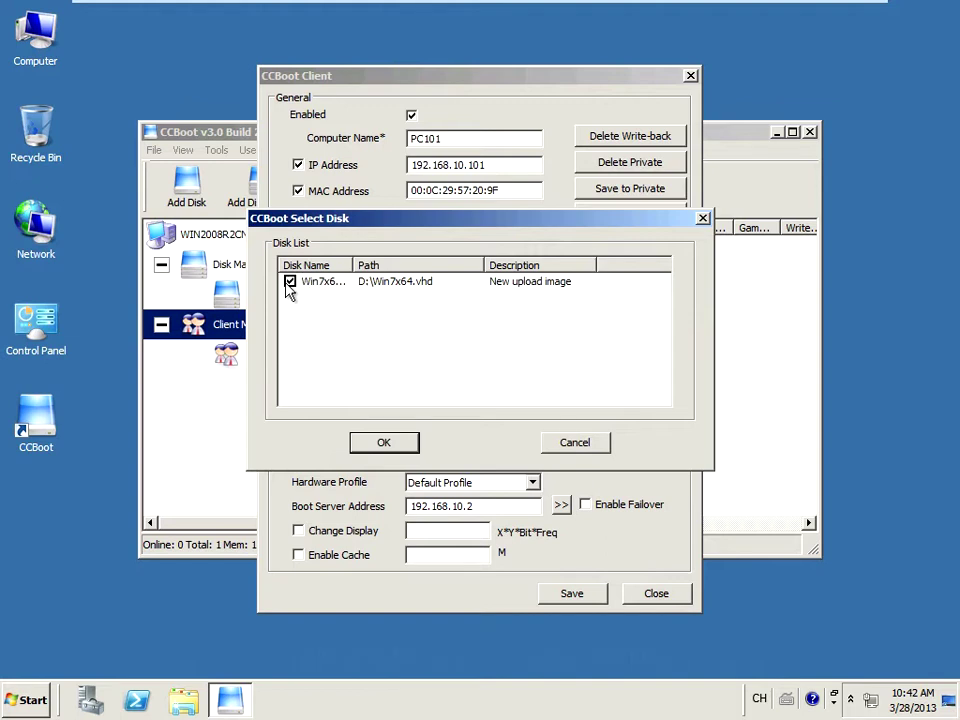
left_click(384, 443)
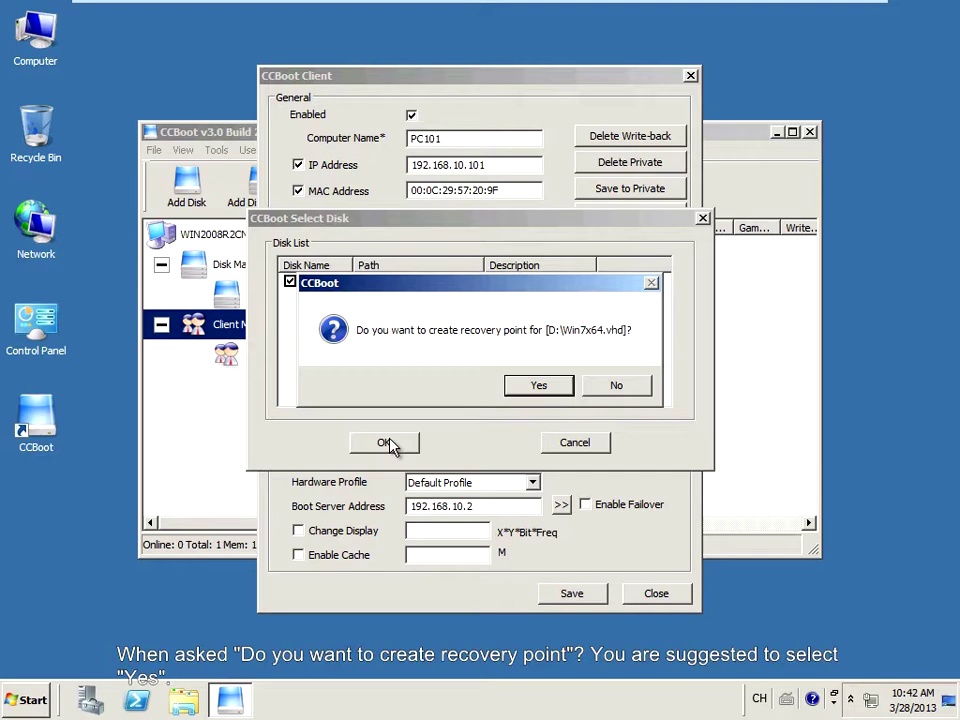
left_click(515, 392)
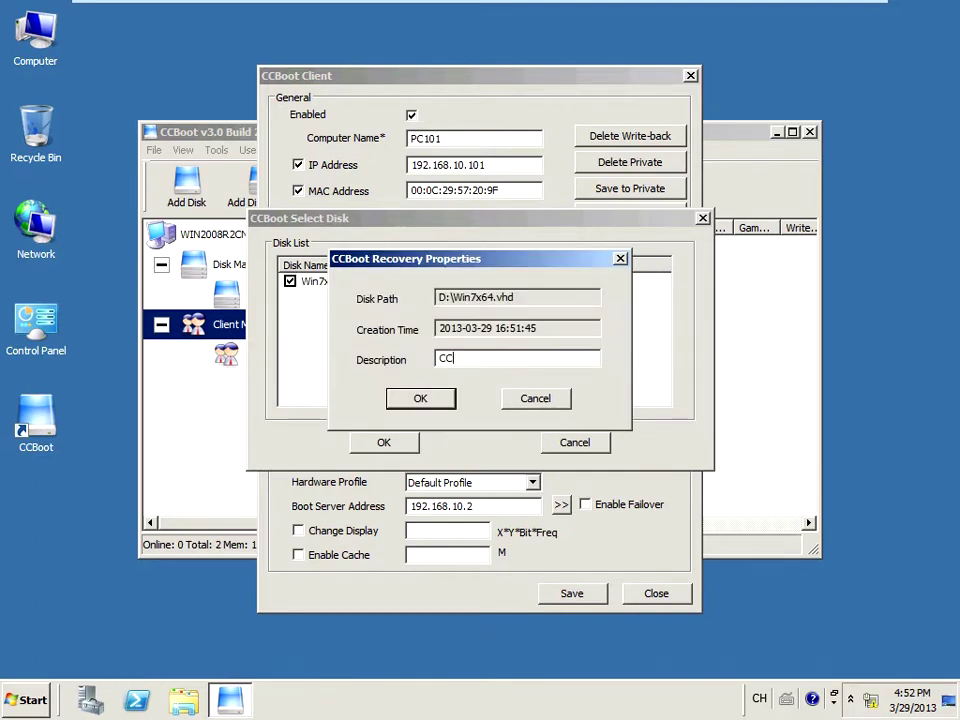
type("+AD")
left_click(420, 398)
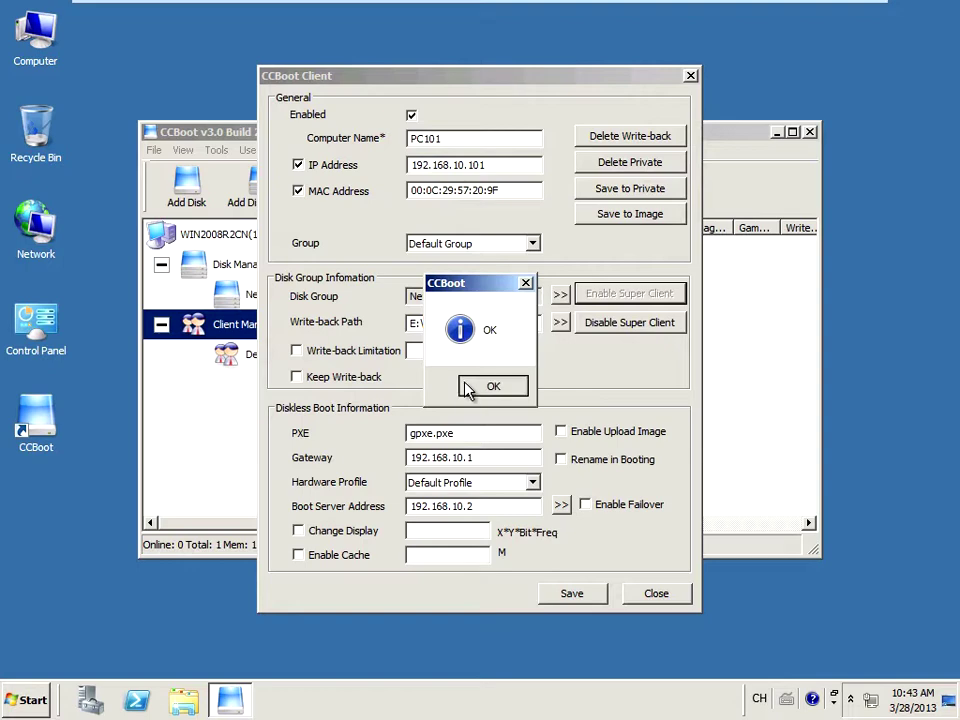
left_click(490, 387)
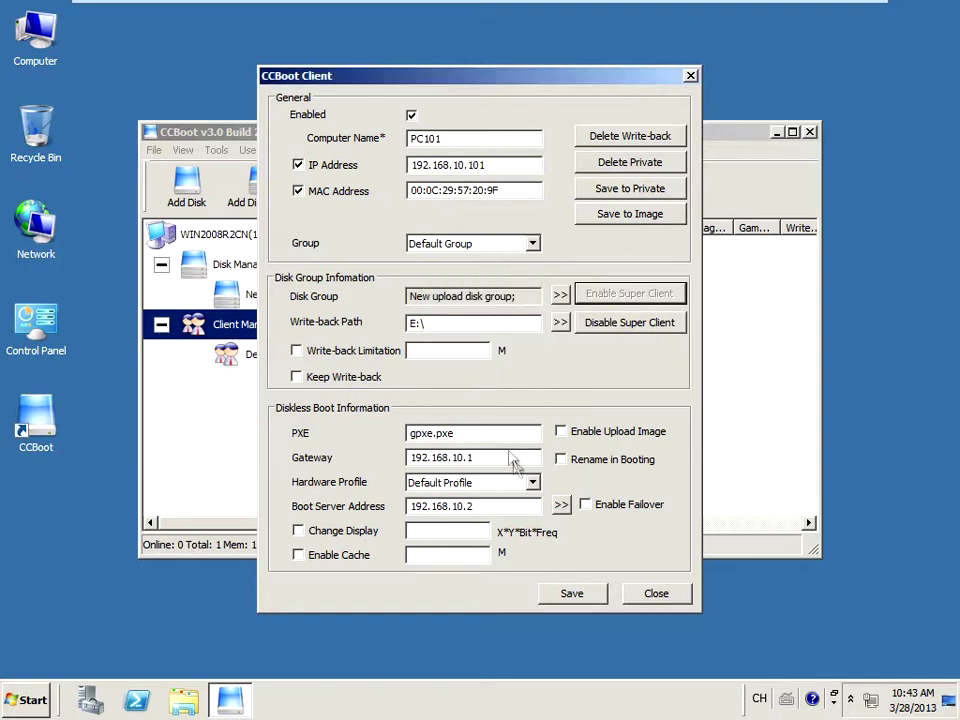
left_click(560, 594)
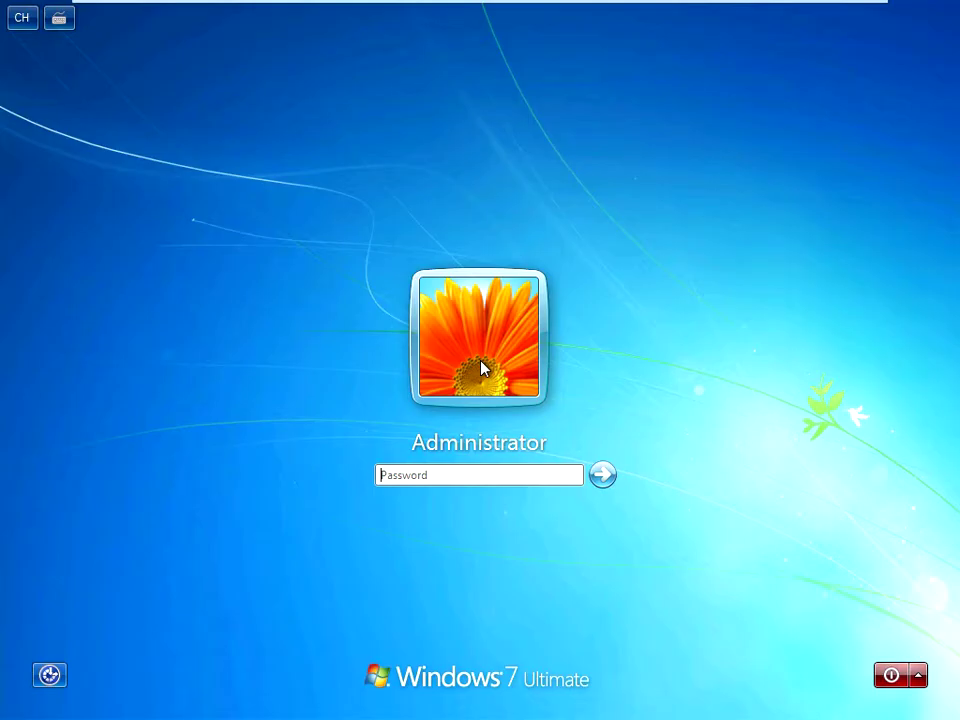
Step: Enter the Administrator password at the Windows 7 logon screen and log on
left_click(408, 471)
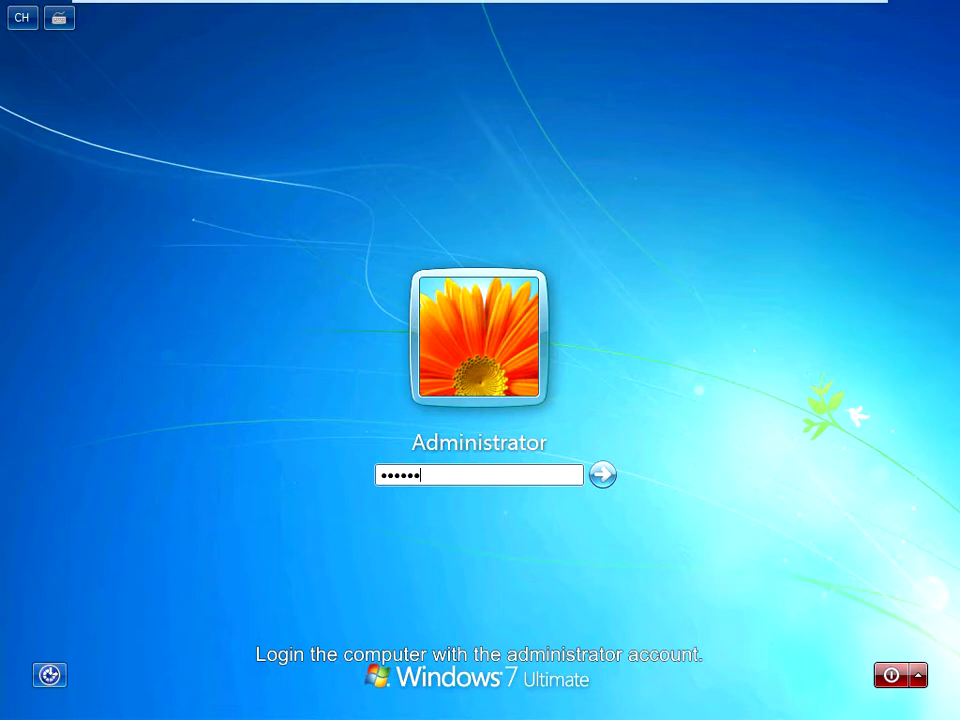
left_click(602, 475)
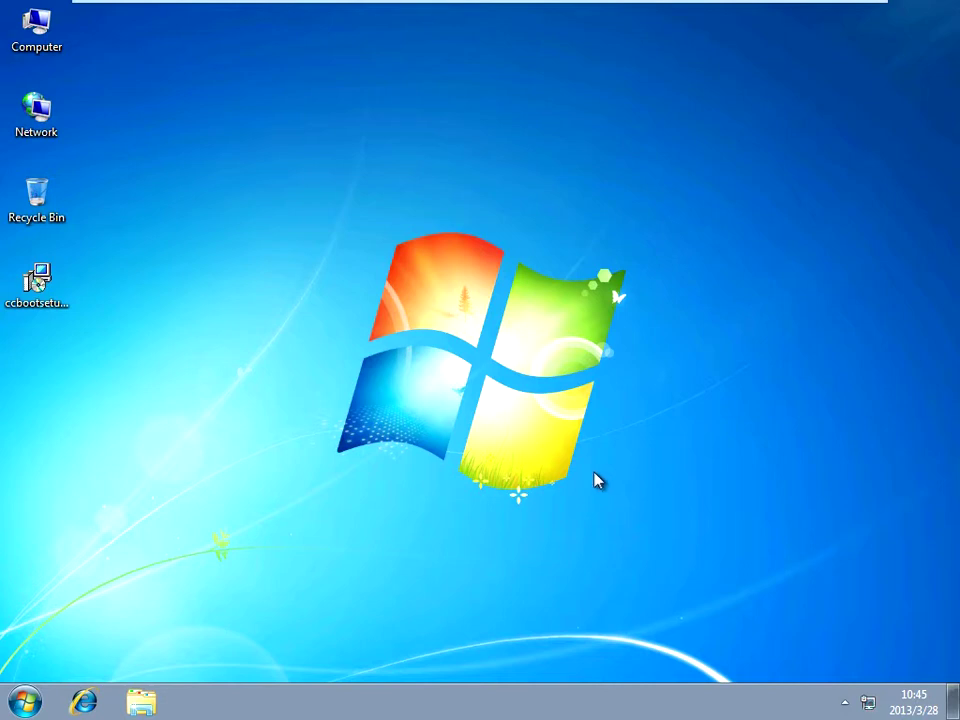
Step: Open Disk Management in Computer Management and initialize Disk 1 as MBR
right_click(44, 50)
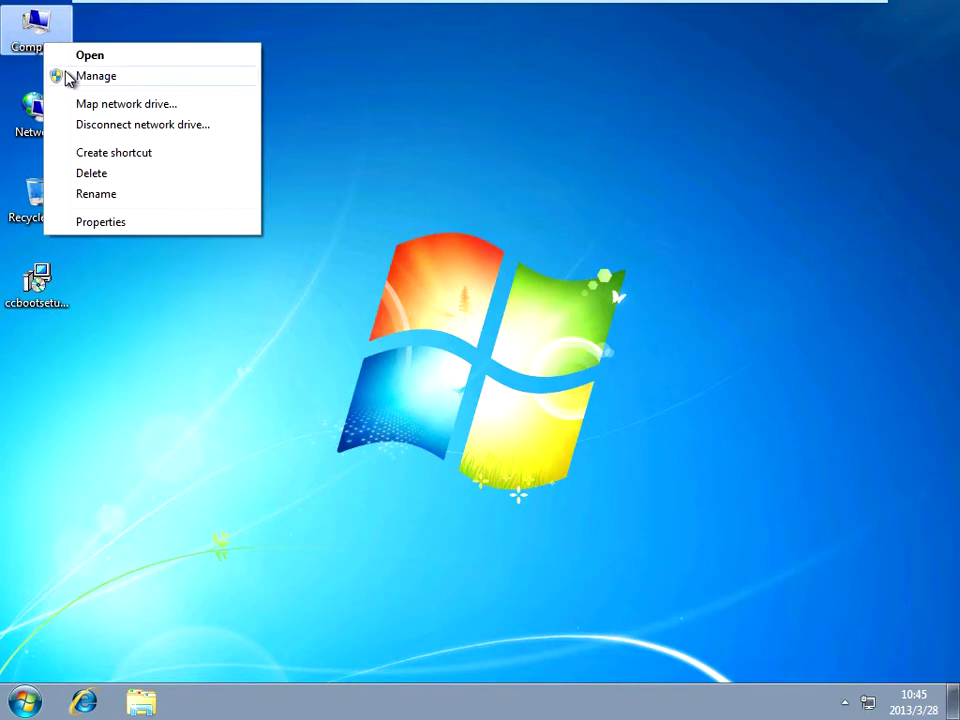
left_click(68, 77)
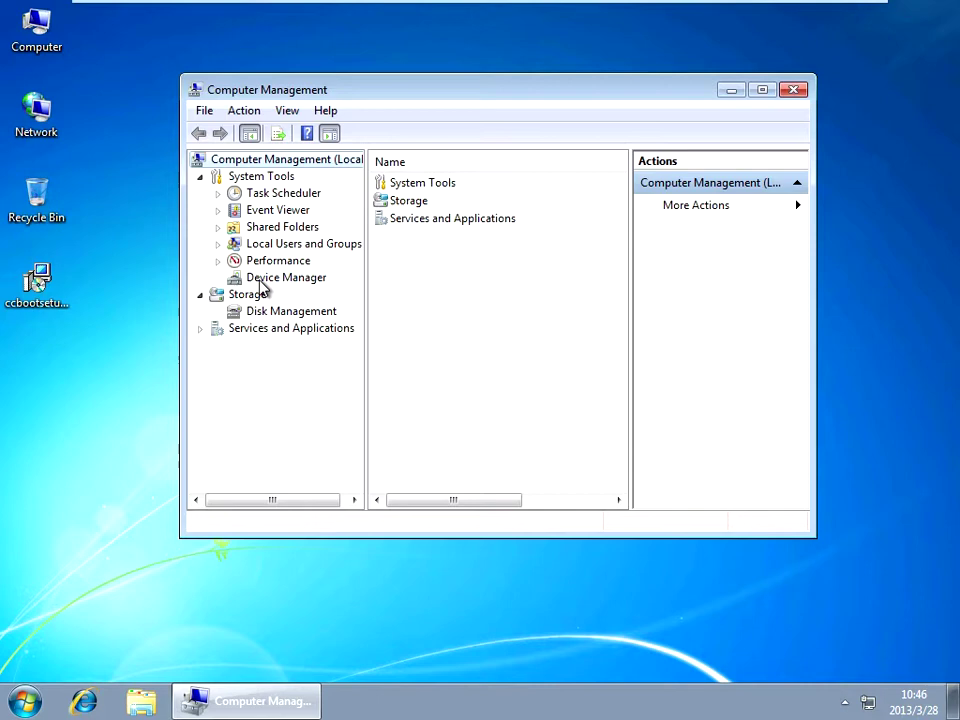
left_click(273, 314)
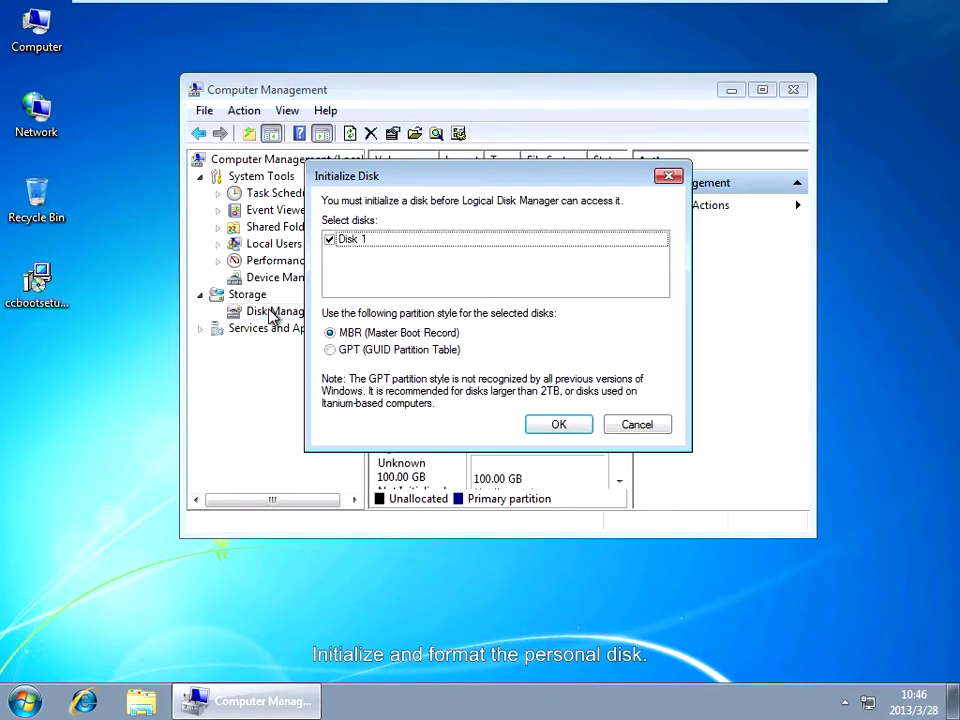
left_click(540, 422)
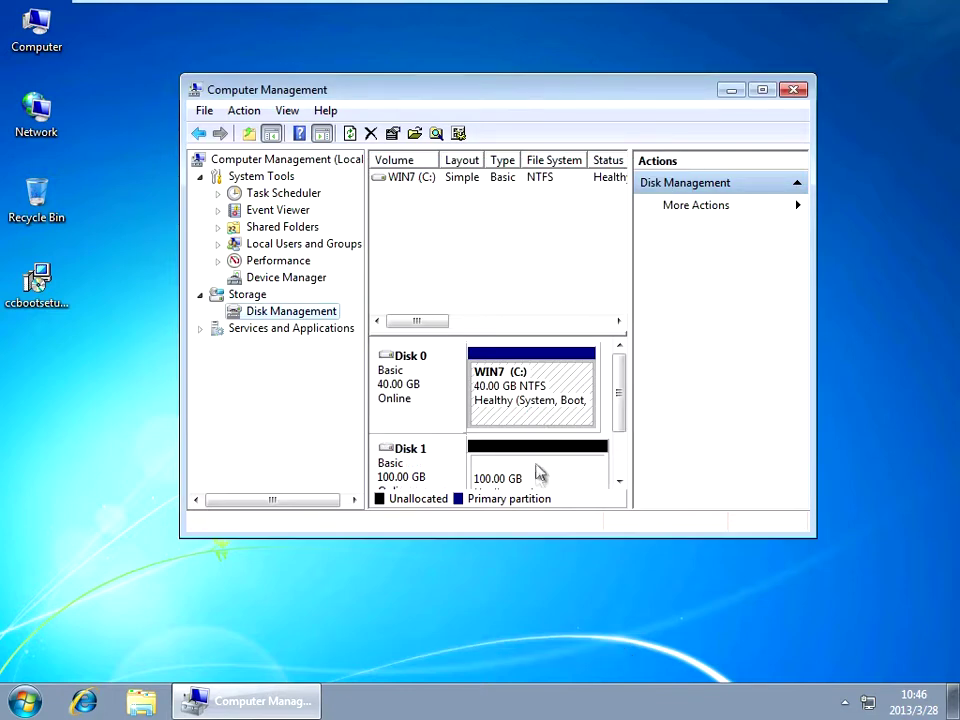
Step: Create a simple volume on Disk 1 using the full 102397 MB, letter D and NTFS
right_click(516, 459)
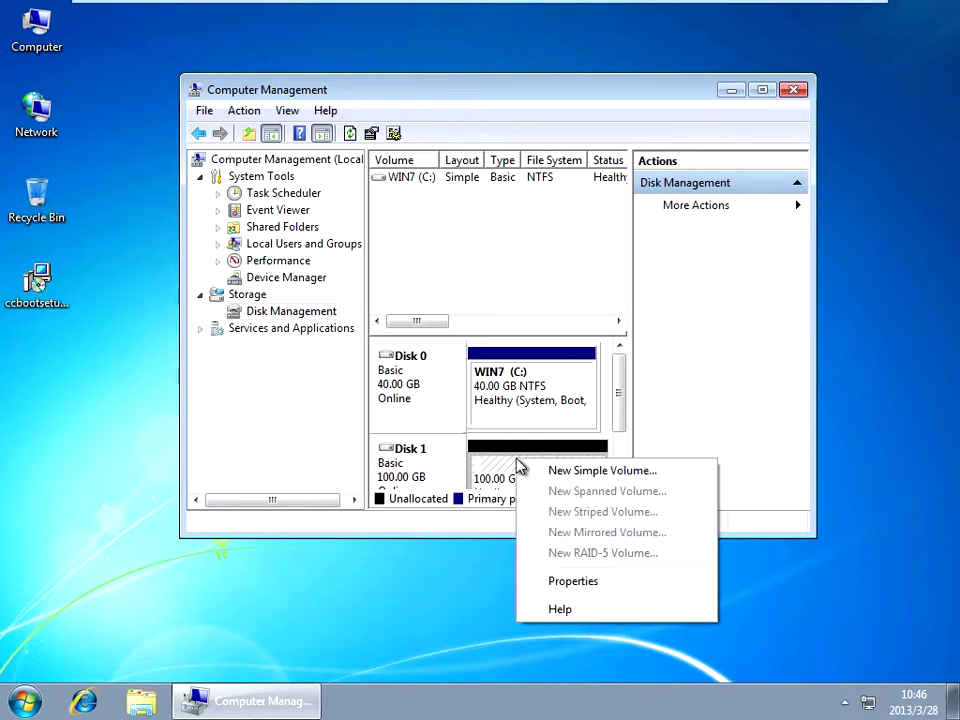
left_click(558, 474)
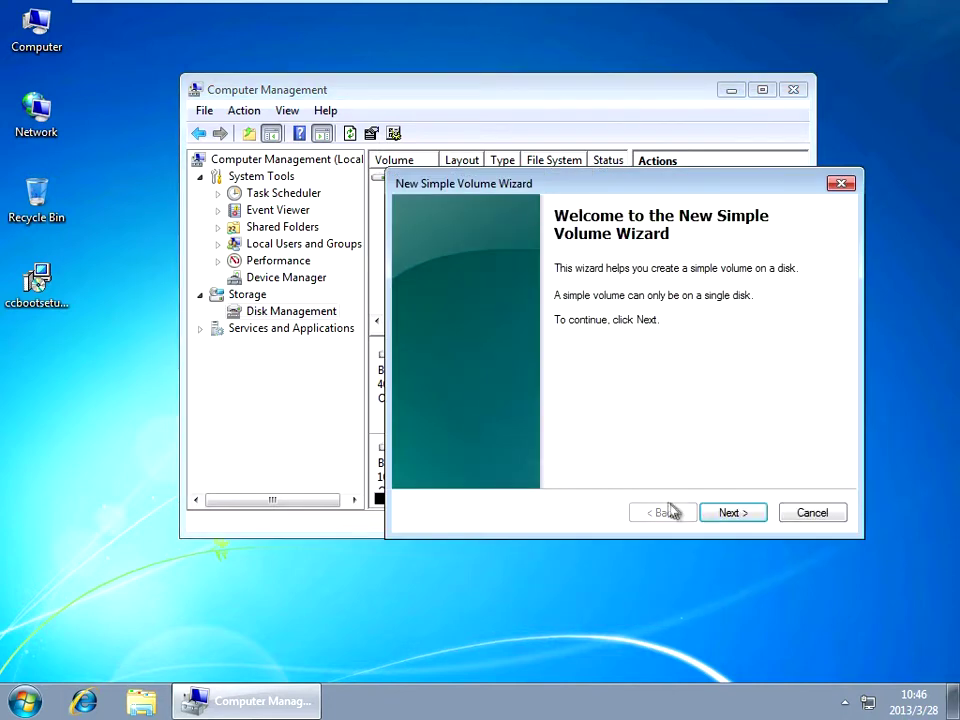
left_click(724, 514)
left_click(728, 513)
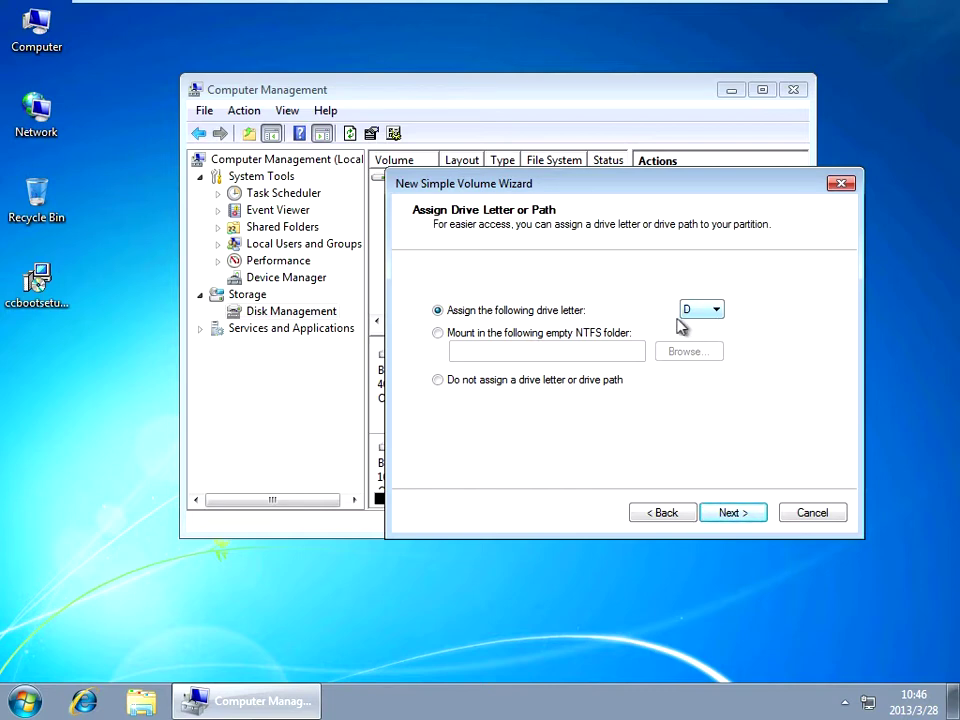
left_click(729, 512)
left_click(730, 513)
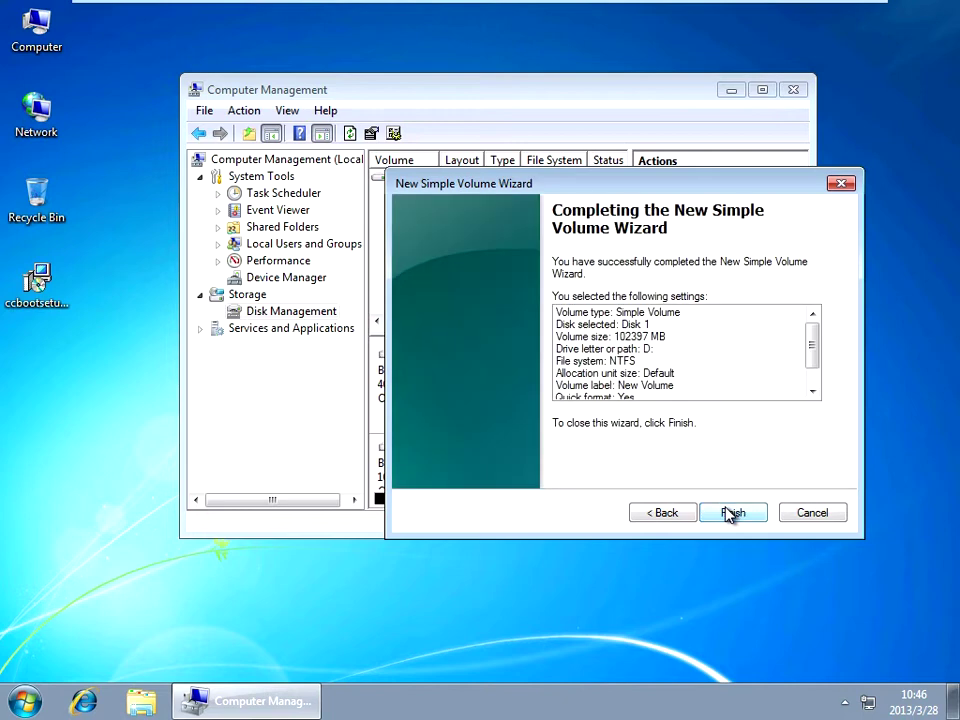
left_click(731, 513)
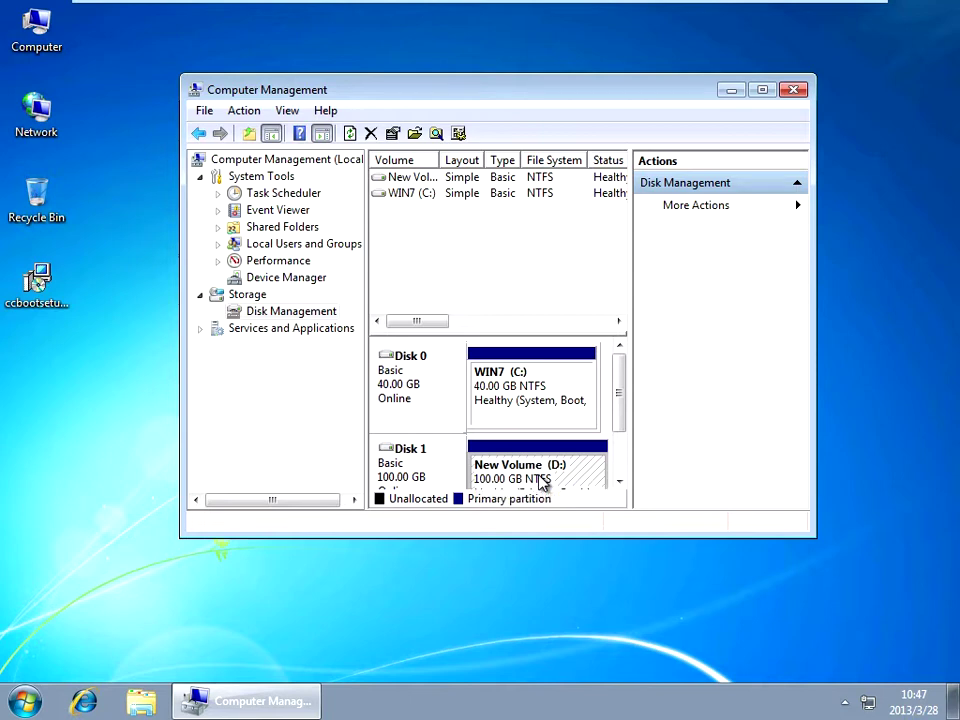
Step: Open the Computer window from the desktop
left_click(40, 48)
right_click(42, 48)
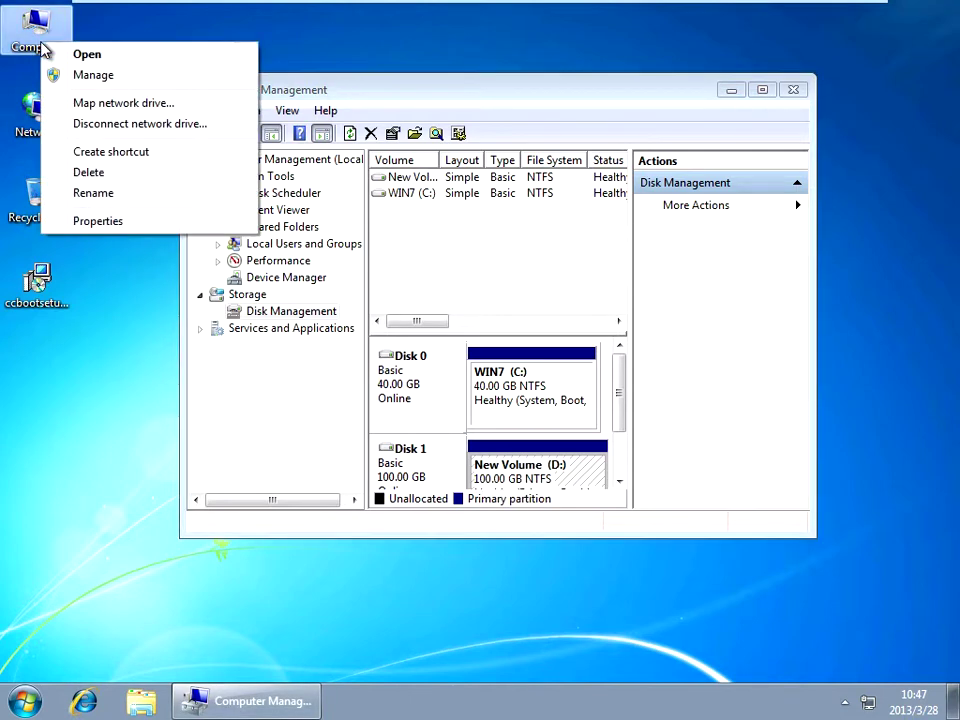
left_click(47, 52)
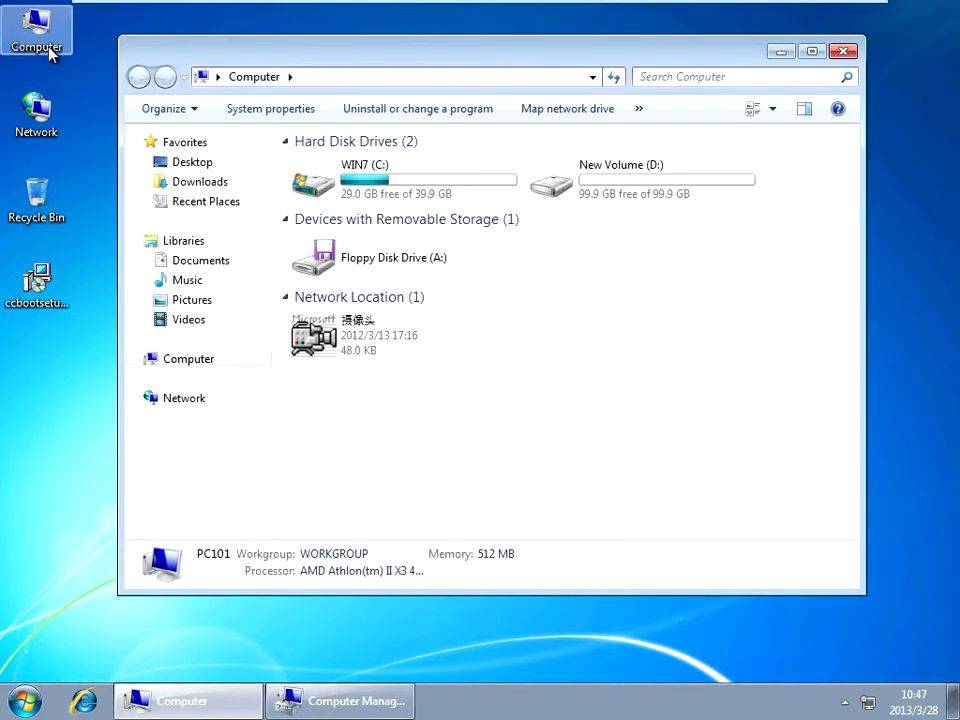
Step: Create a folder named Users on New Volume (D:) and close the drive window
left_click(627, 182)
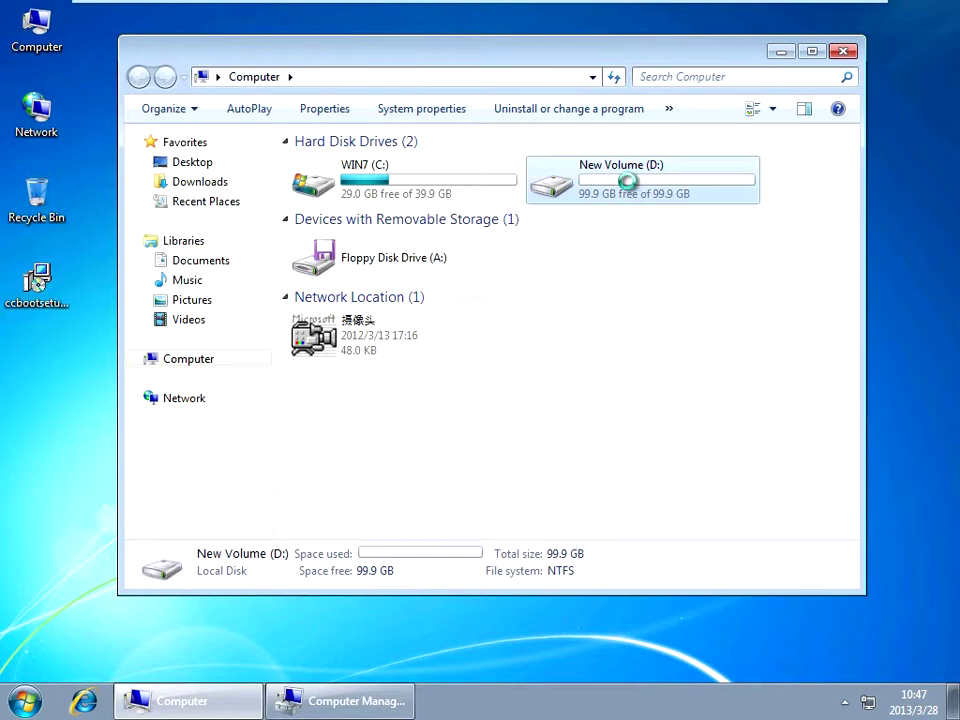
right_click(627, 182)
left_click(641, 195)
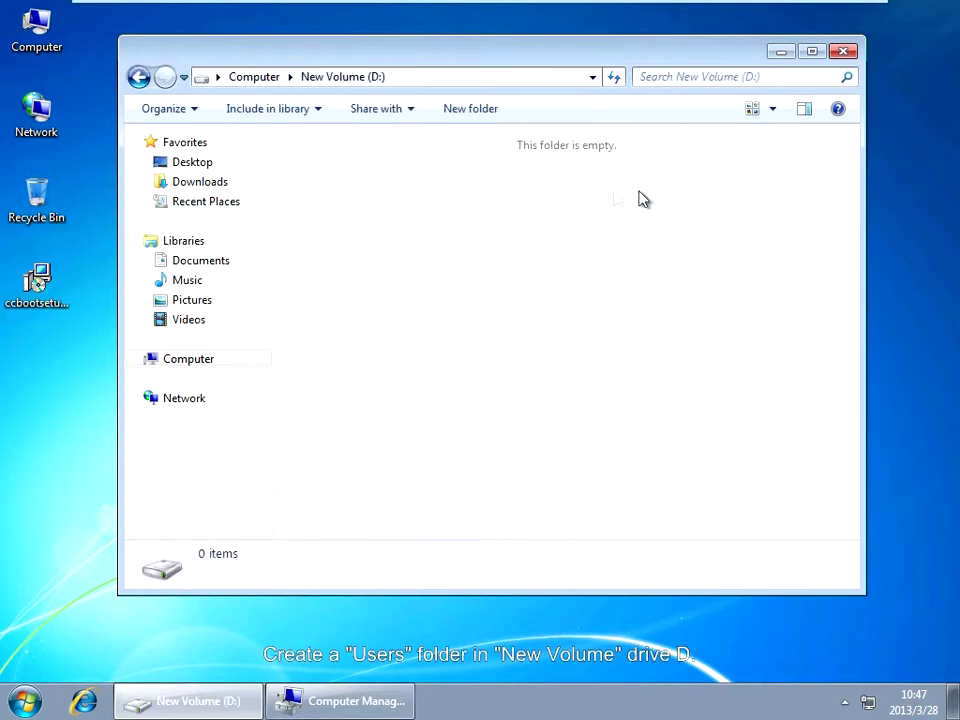
right_click(347, 203)
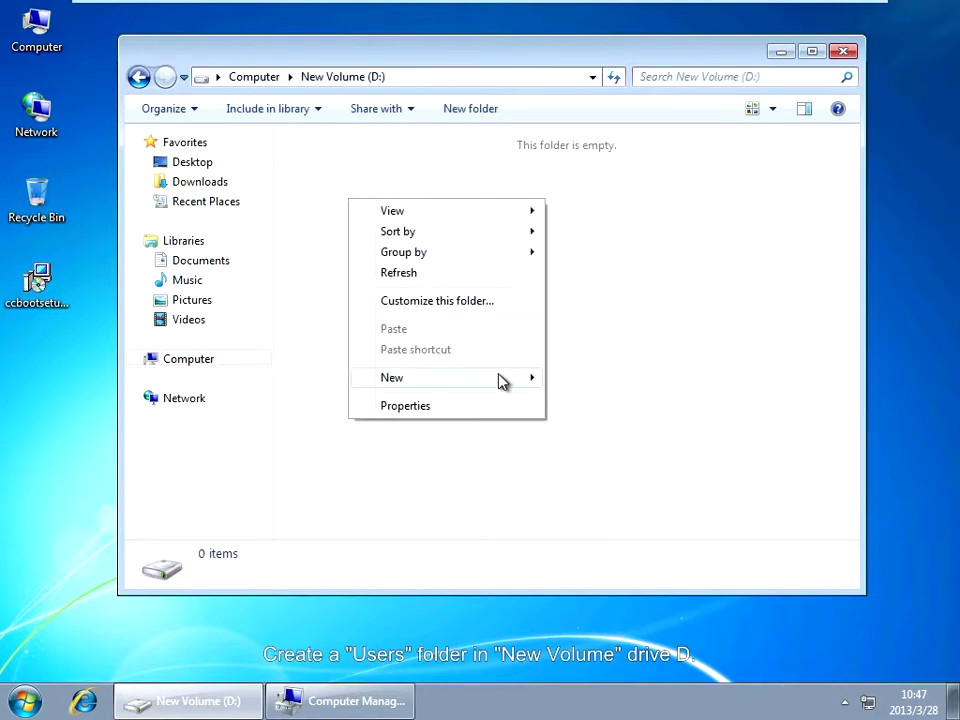
mouse_move(504, 380)
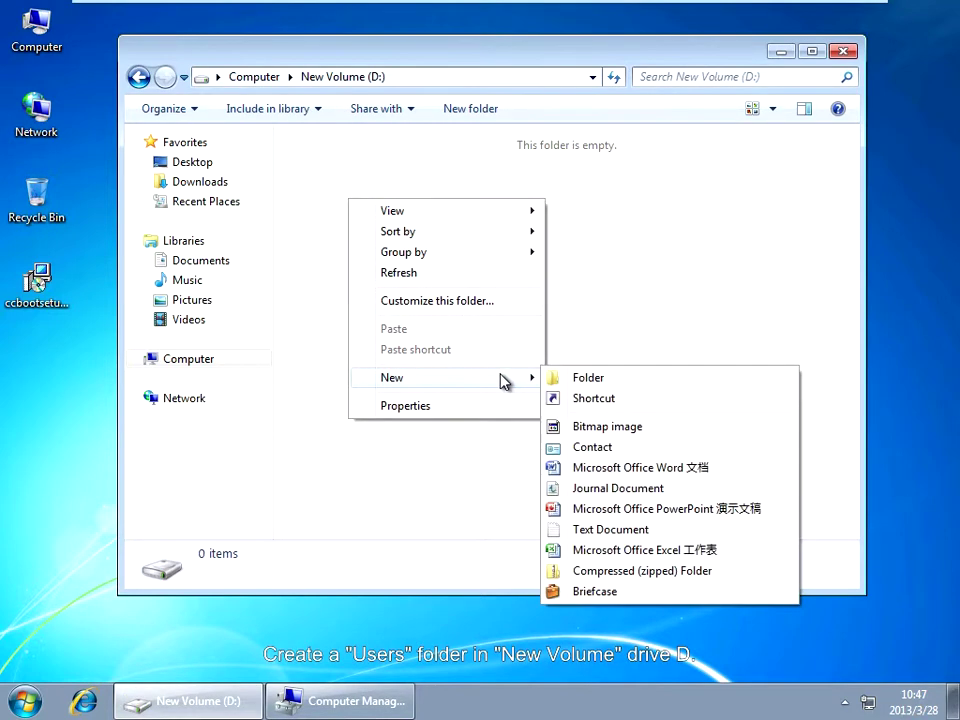
left_click(587, 378)
type("U")
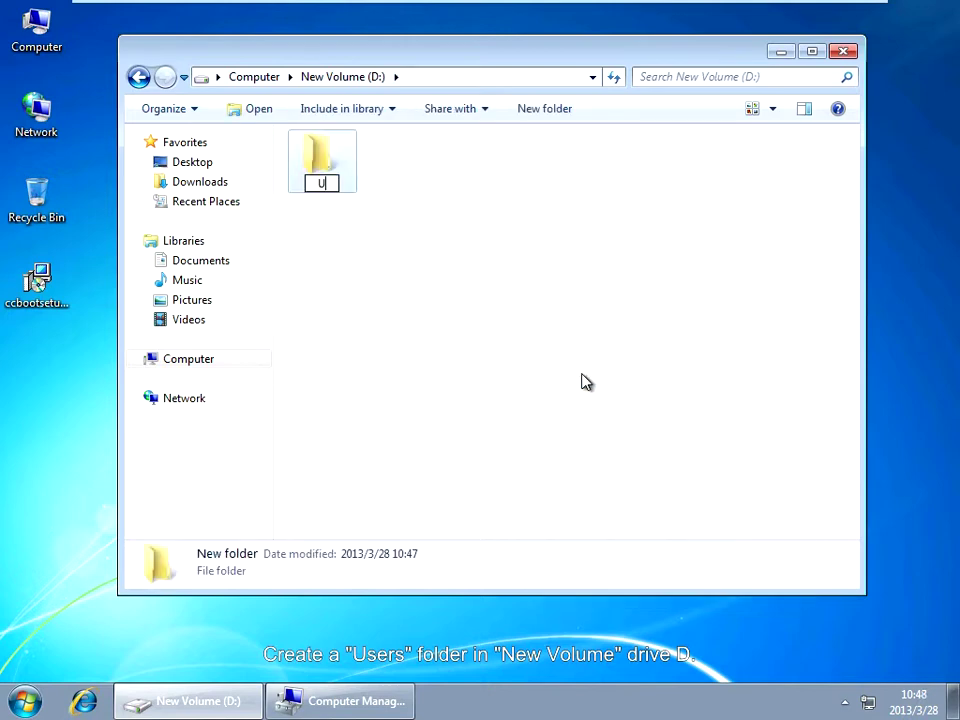
type("sers")
key("Return")
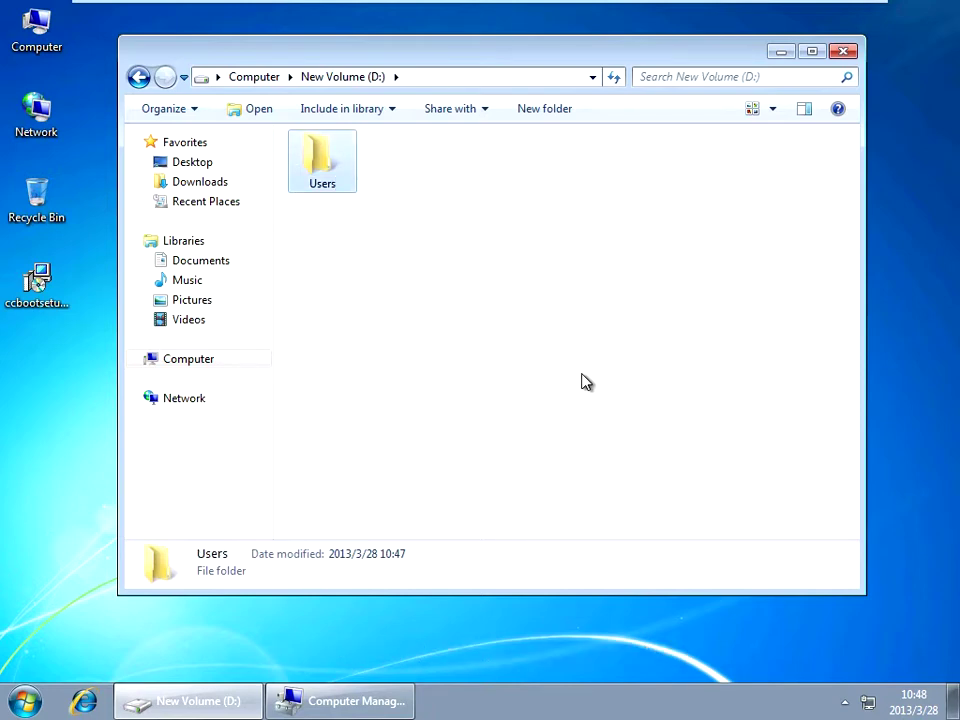
left_click(844, 55)
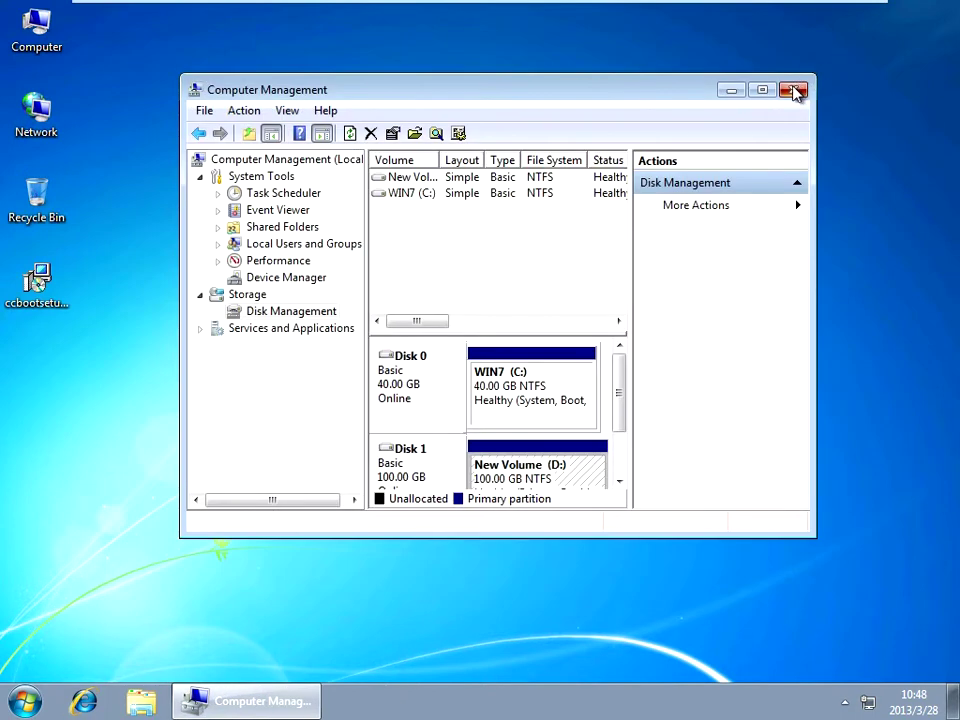
Step: Close Computer Management and search the Start menu for regedit
left_click(795, 91)
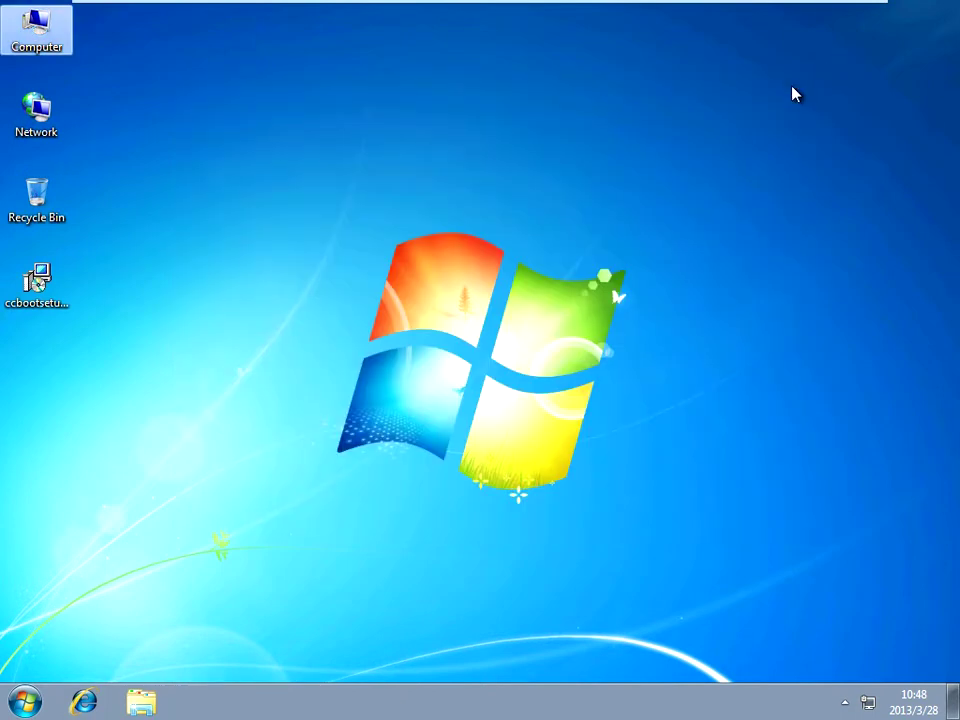
left_click(24, 702)
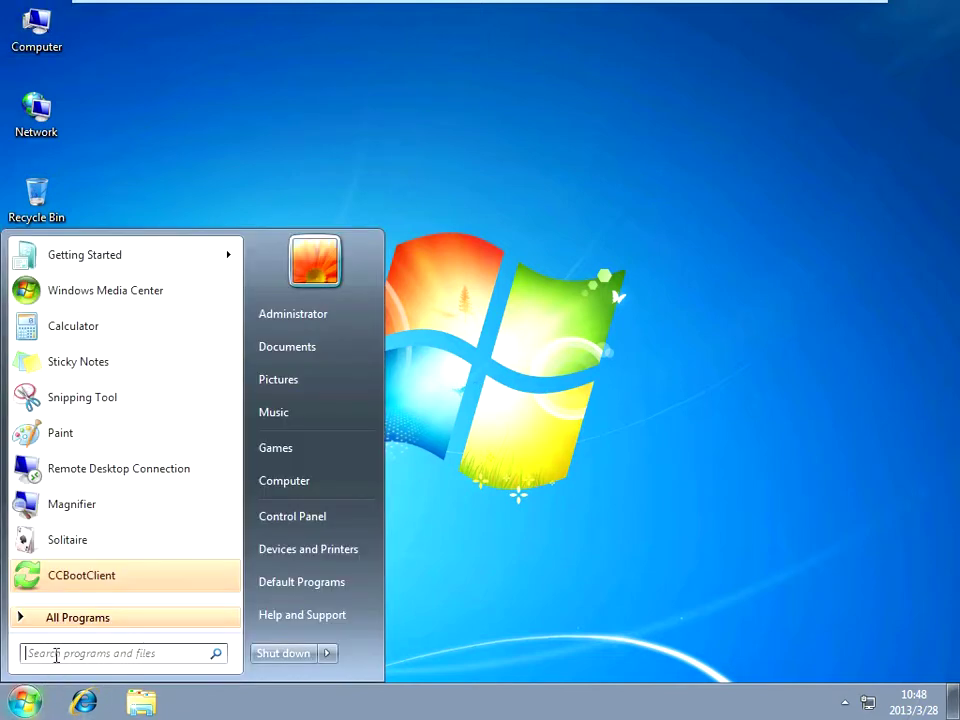
type("re")
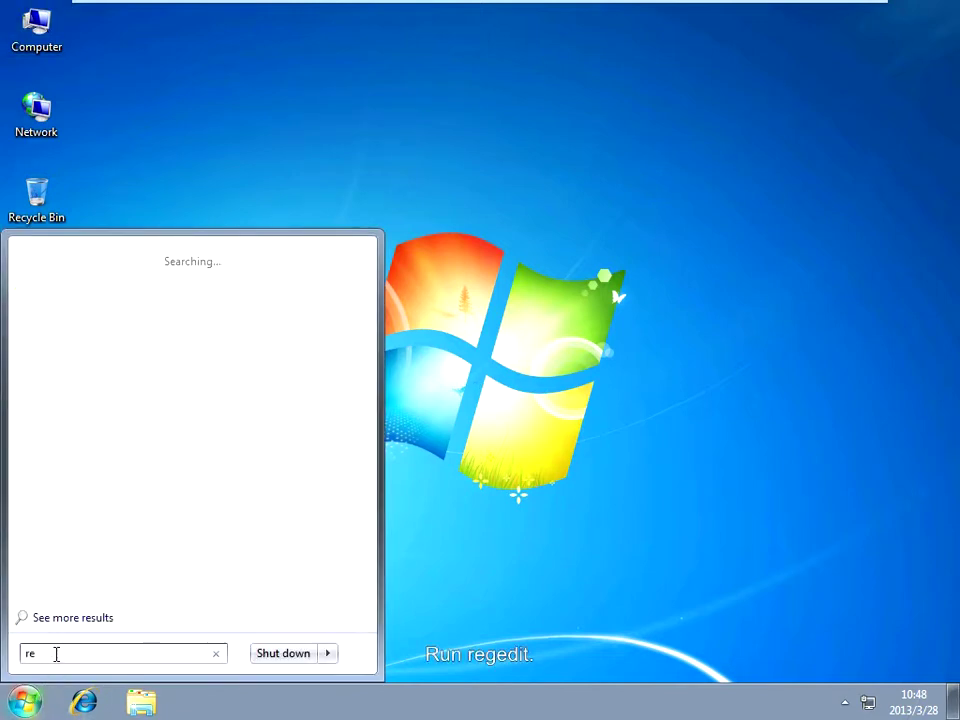
type("gedit")
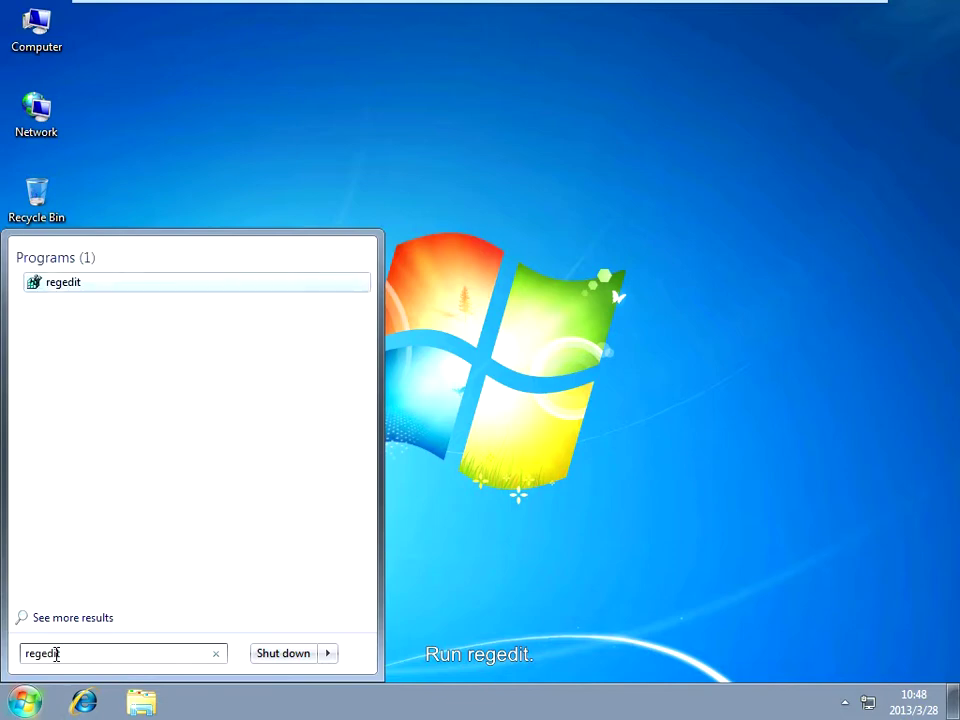
Step: Launch Registry Editor and expand HKEY_LOCAL_MACHINE\SOFTWARE\Microsoft down to the W keys
left_click(80, 285)
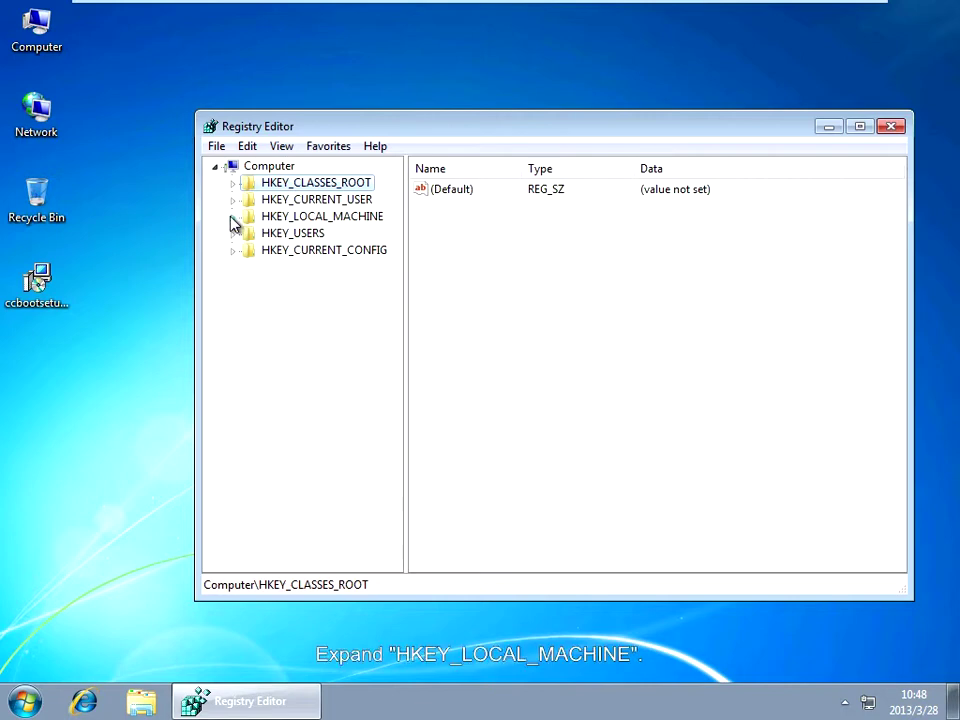
left_click(233, 217)
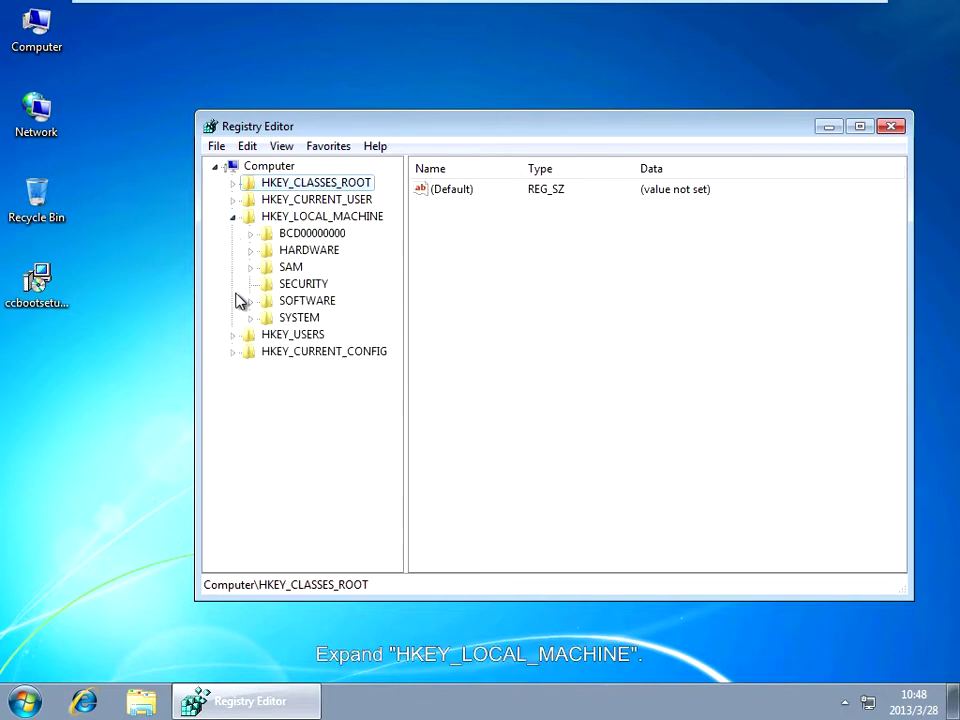
left_click(249, 301)
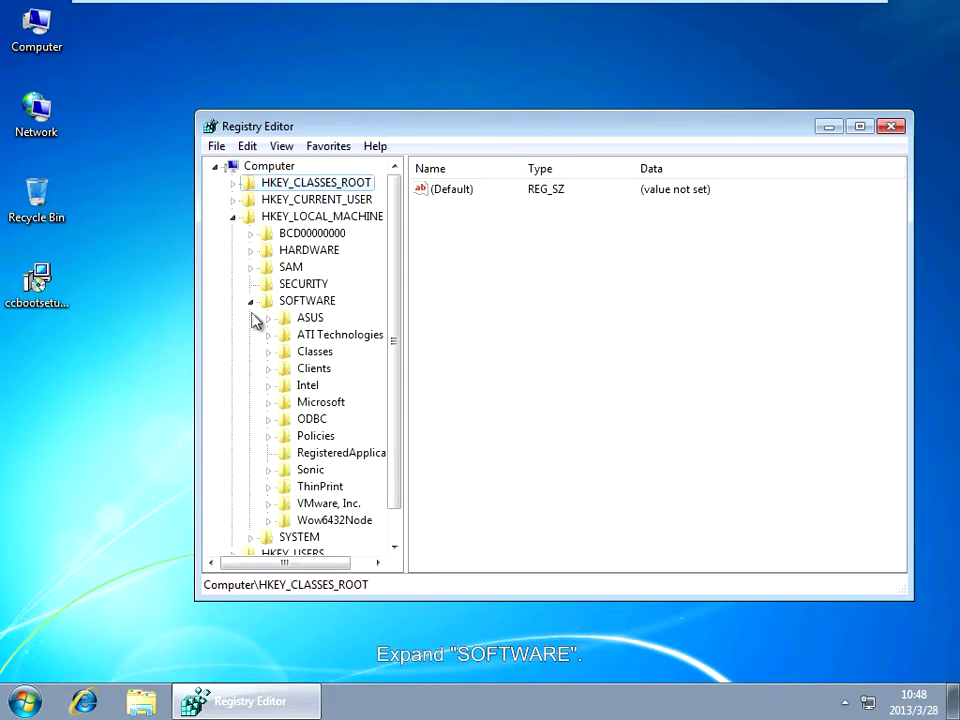
left_click(268, 402)
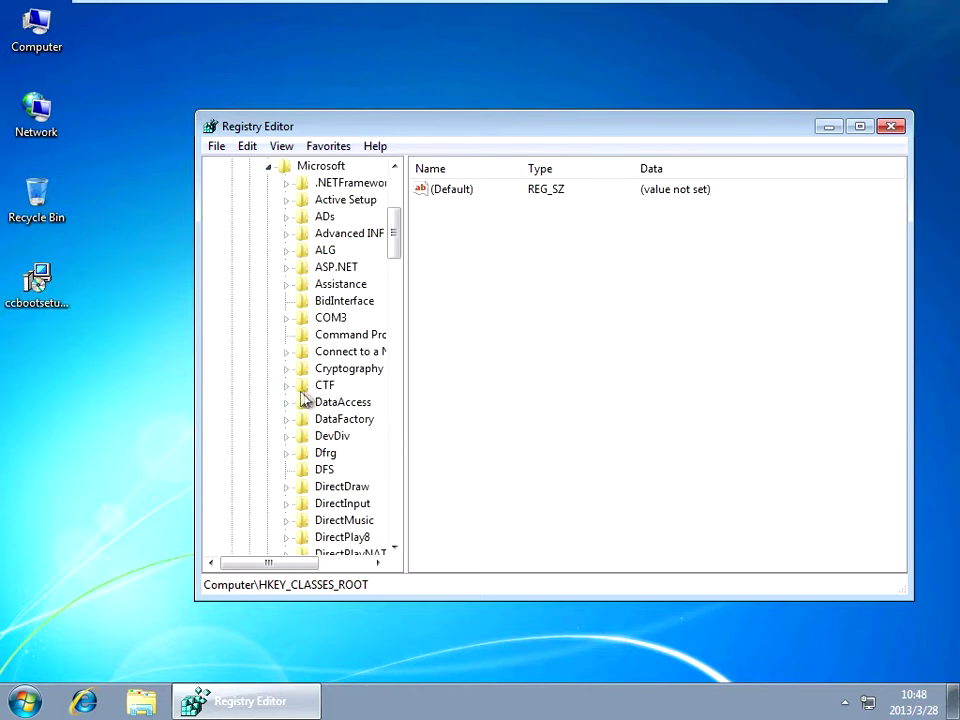
left_click(305, 388)
scroll(303, 390, "down", 1)
scroll(329, 393, "down", 11)
scroll(329, 393, "down", 8)
key("w")
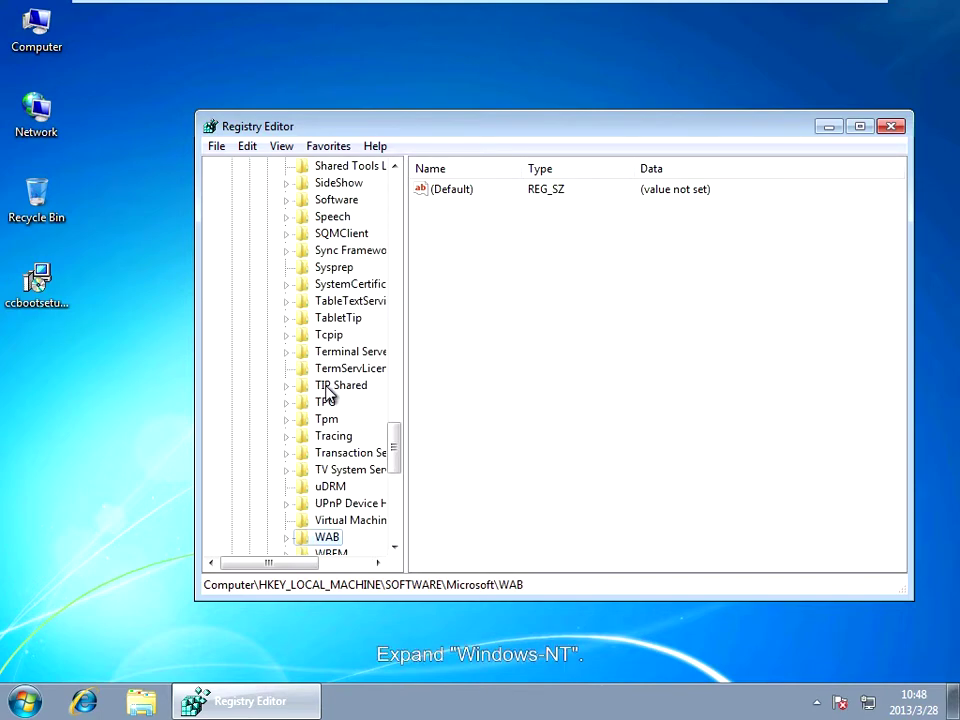
scroll(329, 393, "down", 4)
scroll(329, 393, "down", 3)
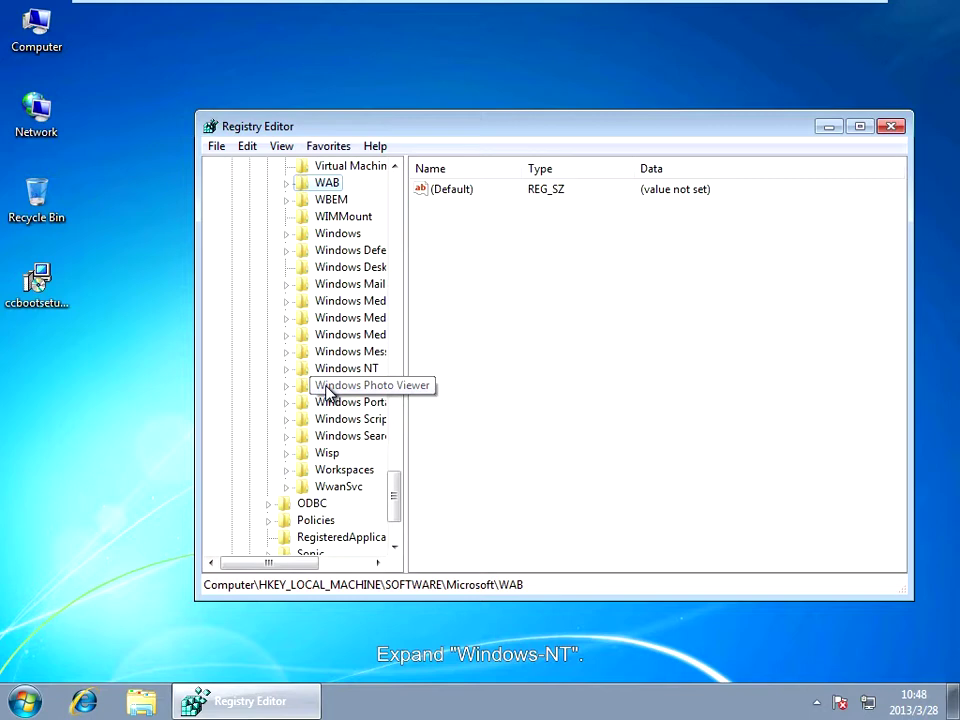
Step: Open Windows NT\CurrentVersion\ProfileList and bring up the ProfilesDirectory value's actions
left_click(286, 370)
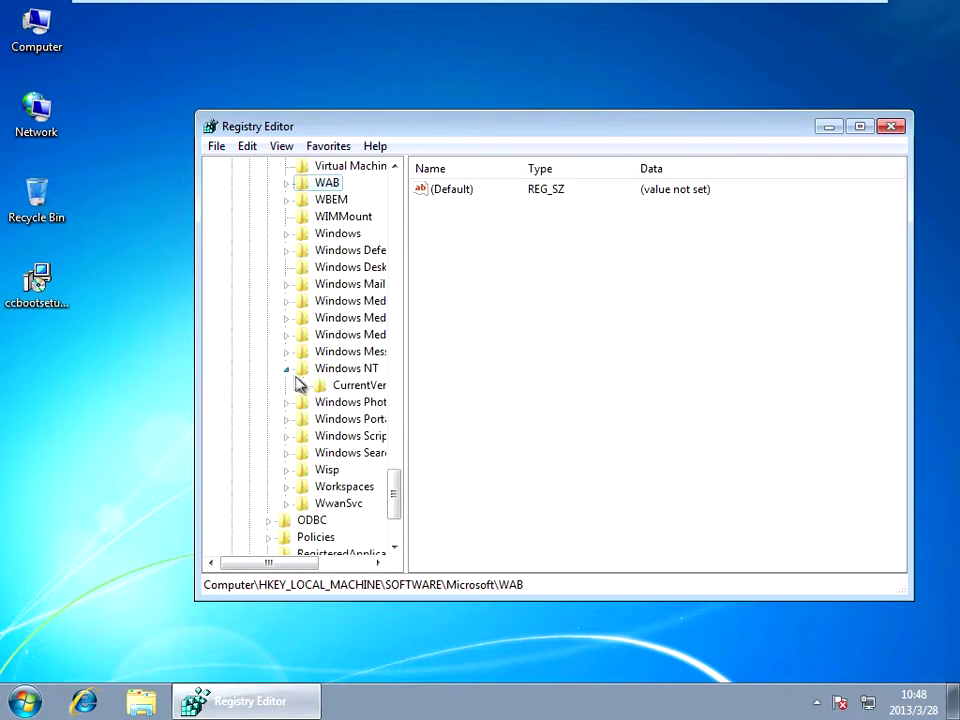
left_click(305, 387)
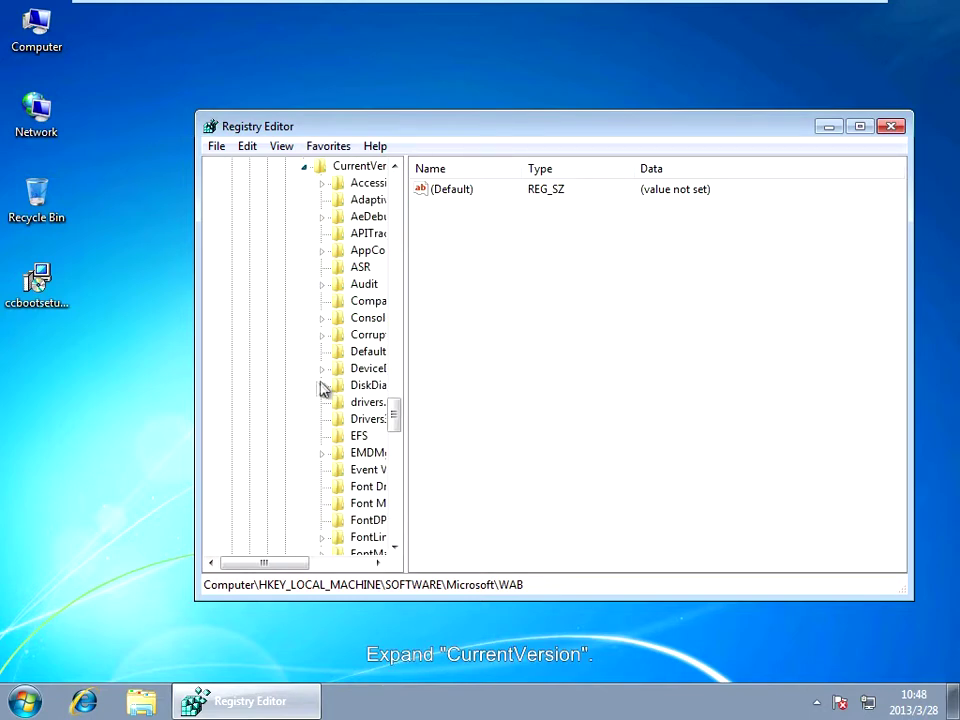
left_click_drag(307, 566, 337, 572)
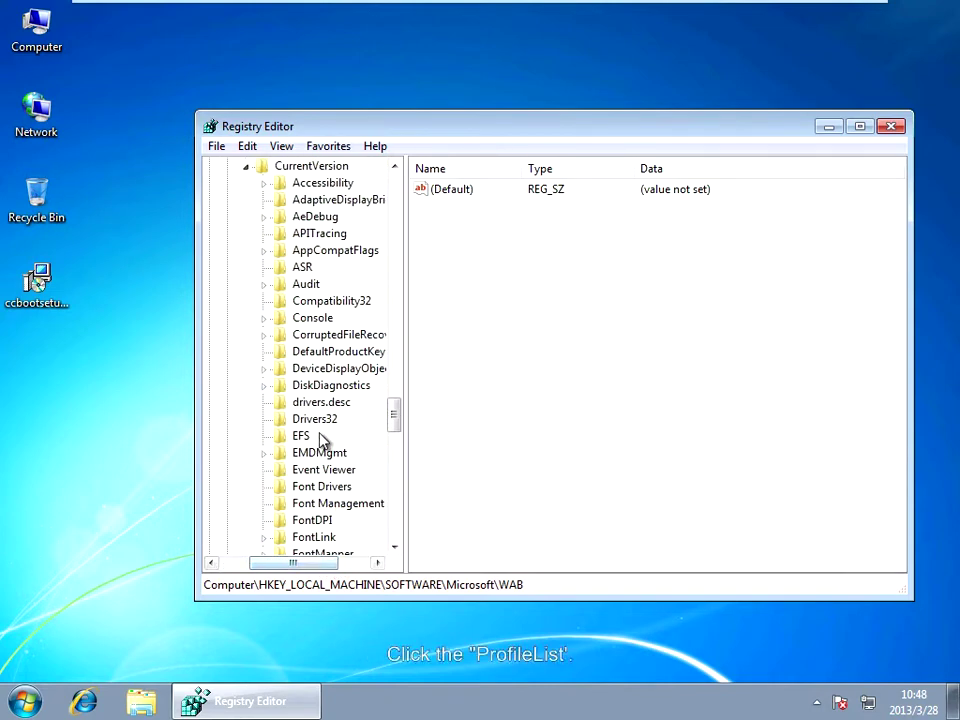
key("p")
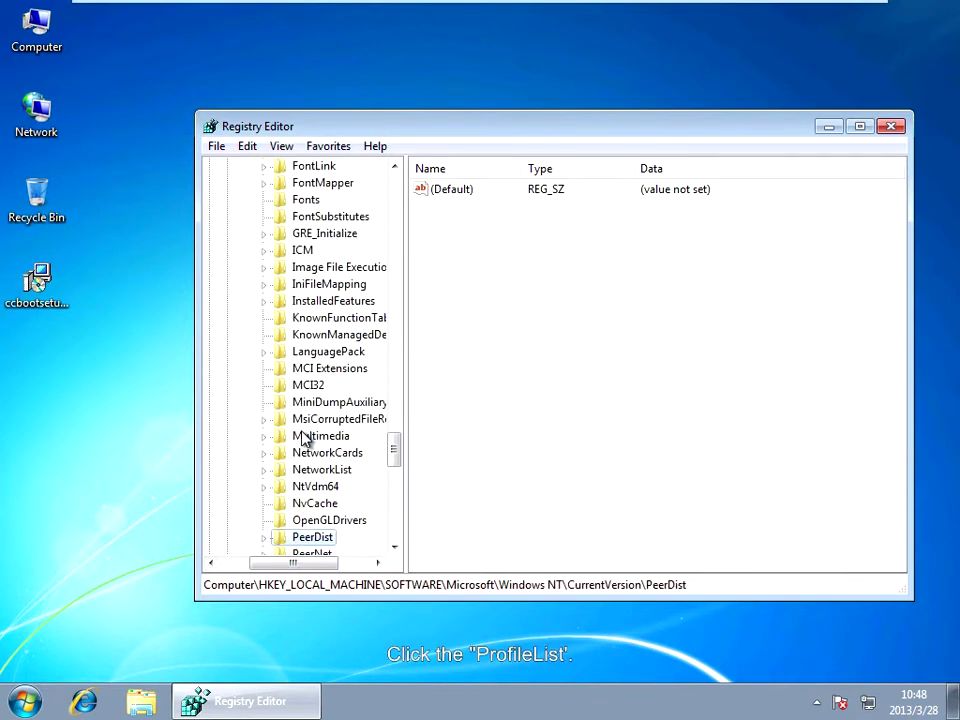
scroll(305, 440, "down", 5)
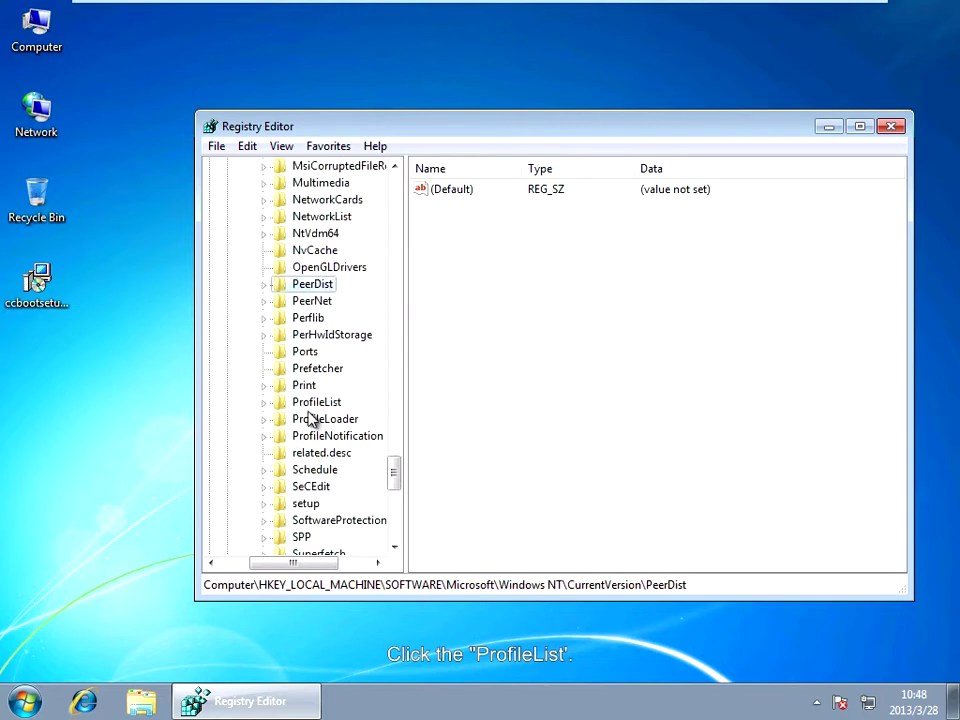
left_click(305, 402)
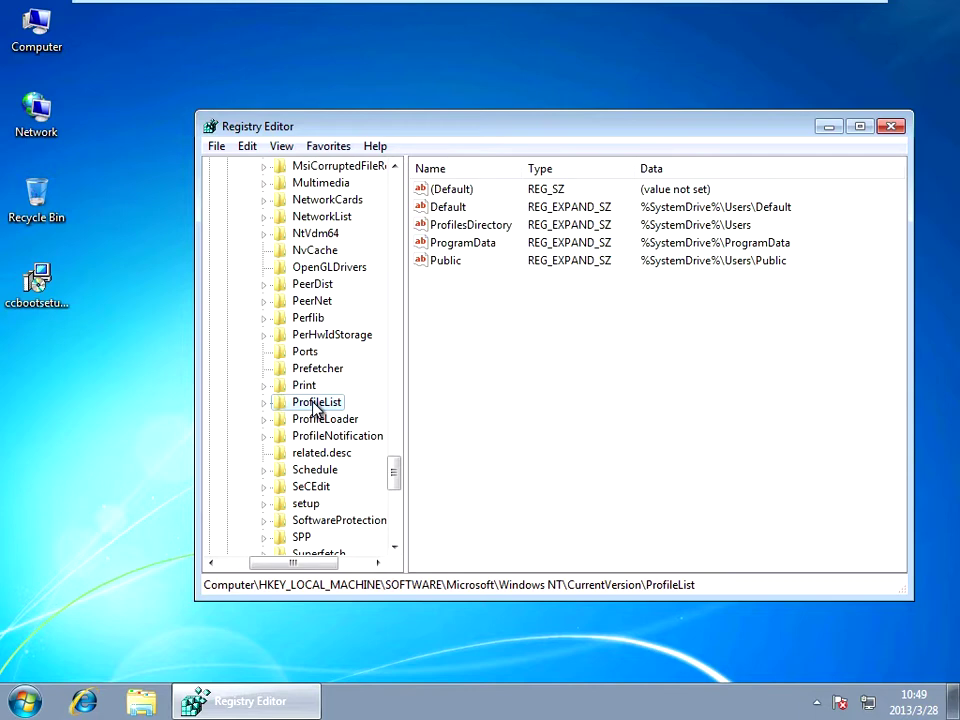
right_click(482, 236)
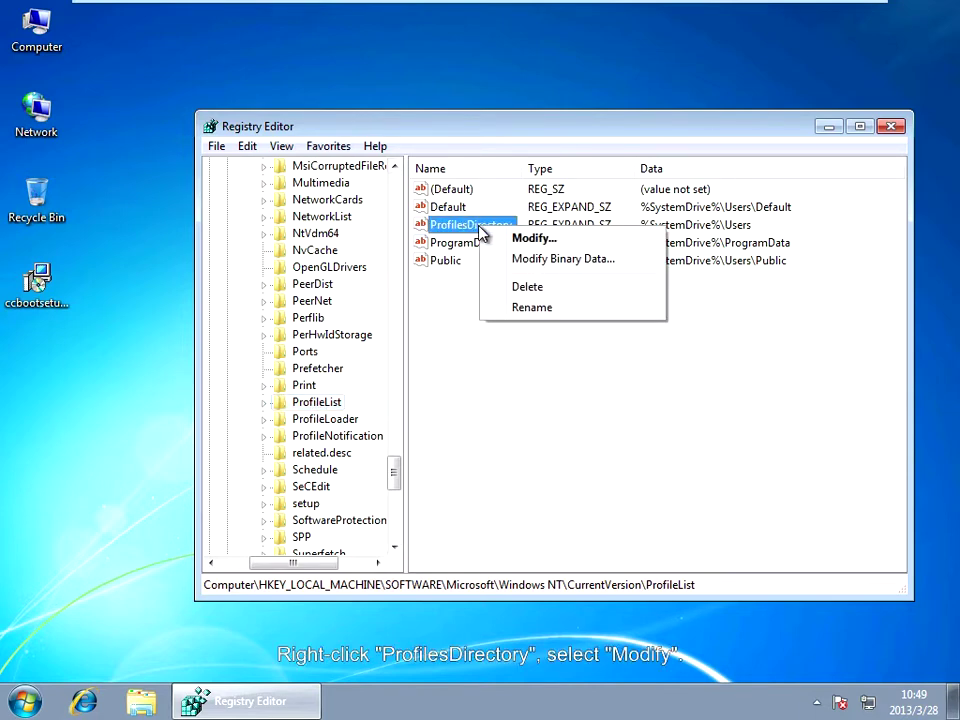
Step: Change ProfilesDirectory from %SystemDrive%\Users to D:\Users and close Registry Editor
left_click(506, 238)
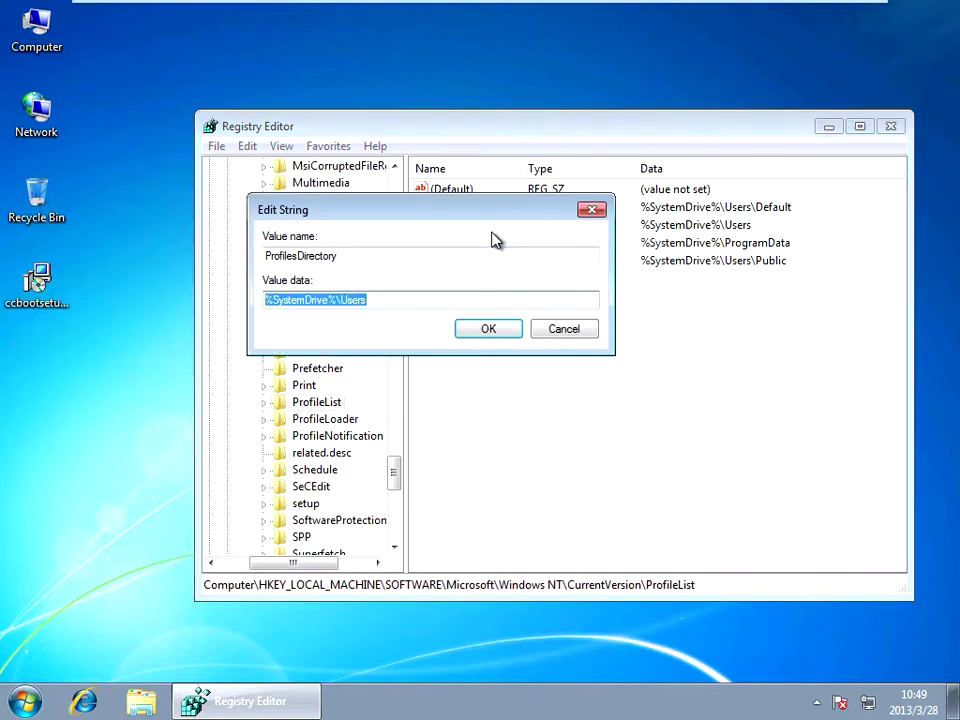
left_click_drag(338, 299, 233, 299)
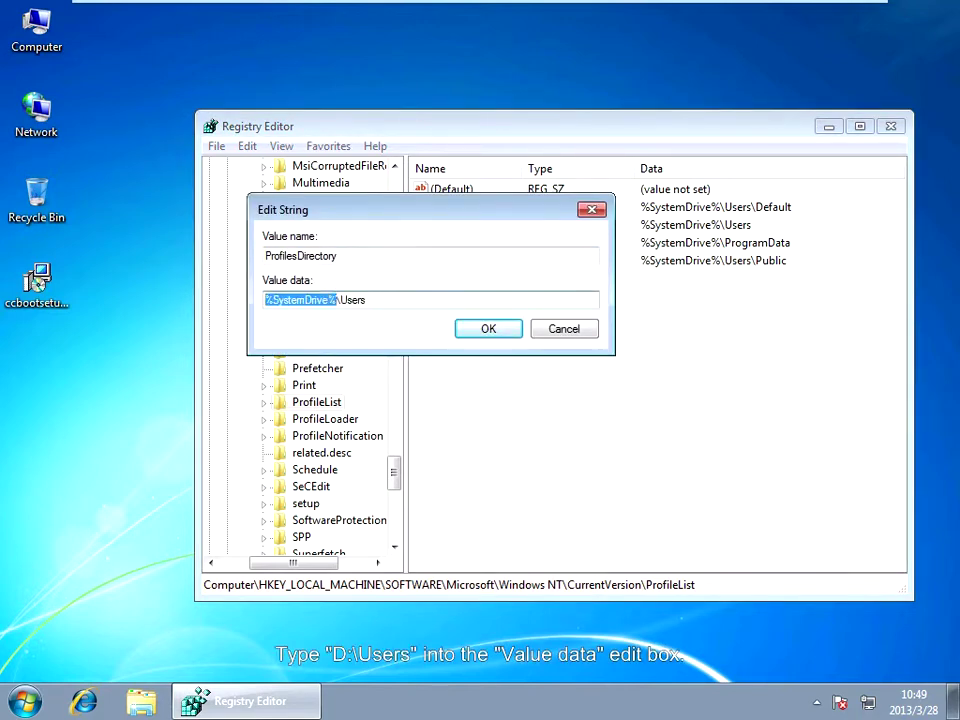
type("D:")
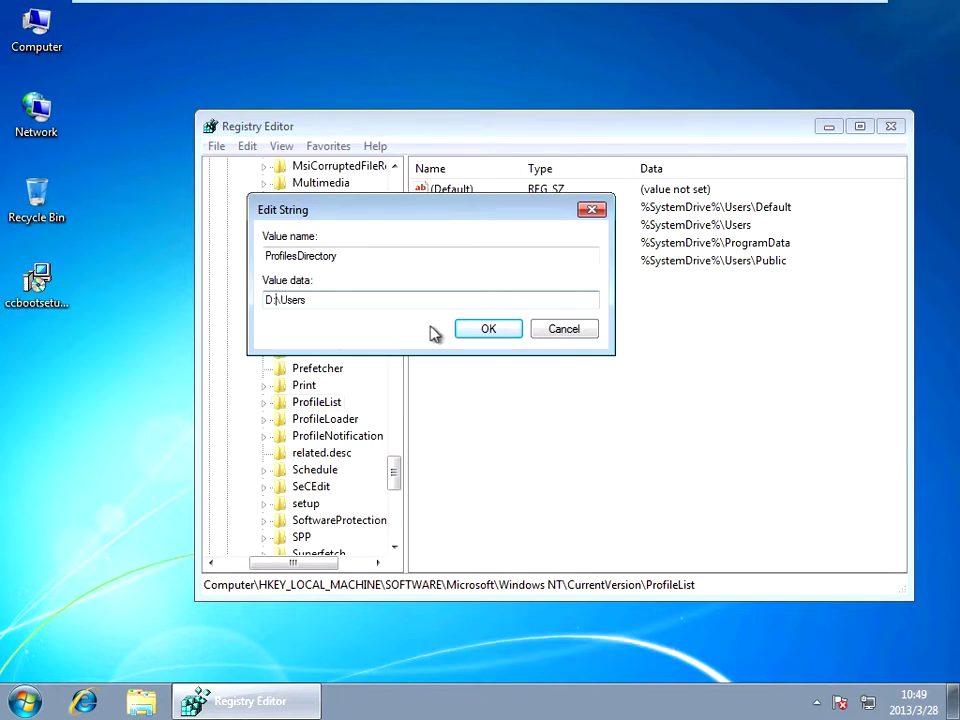
left_click(487, 329)
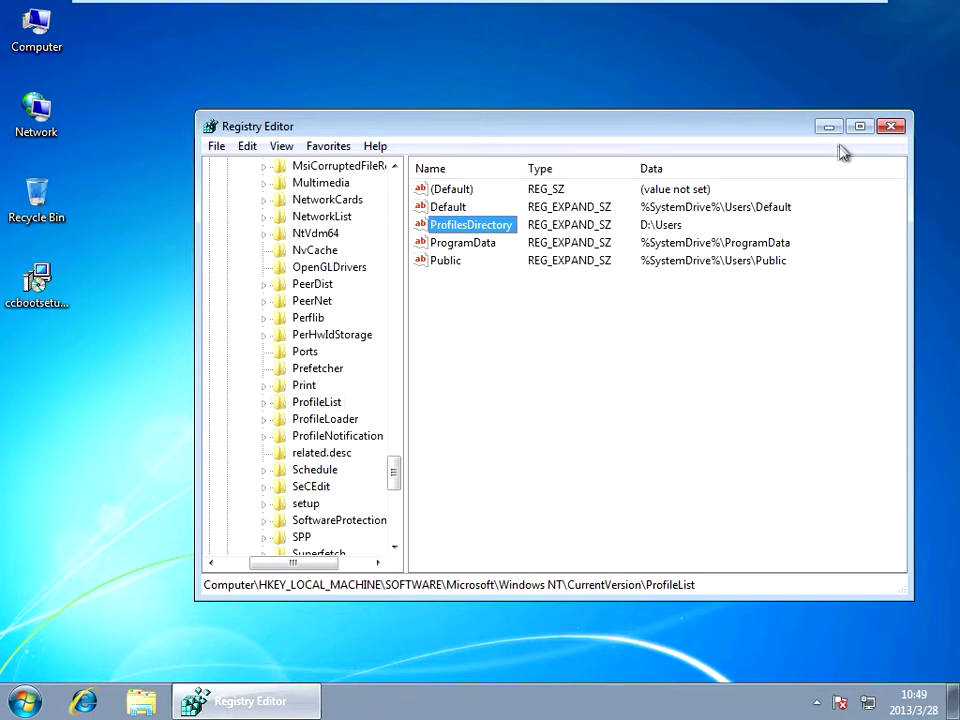
left_click(886, 128)
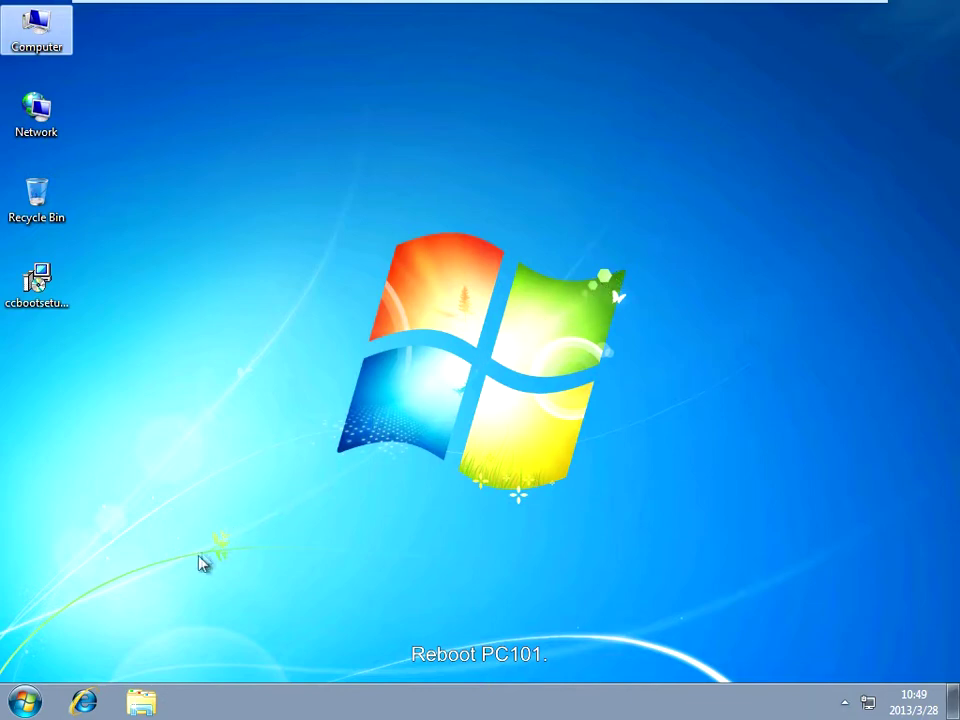
Step: Restart PC101 from the Start menu's Shut down options
left_click(28, 702)
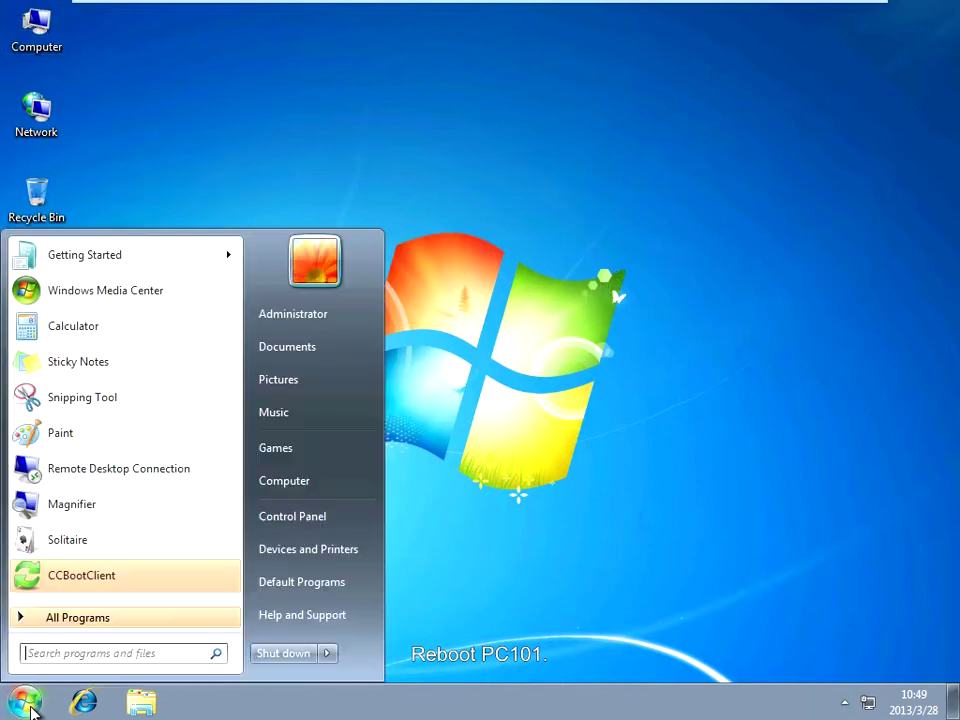
left_click(327, 655)
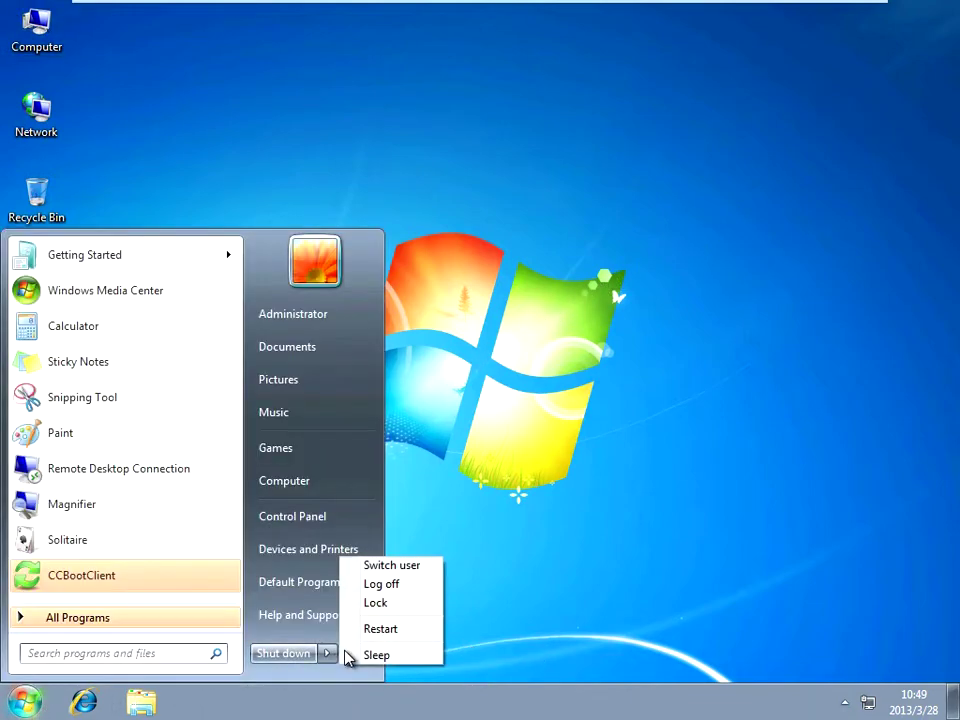
left_click(381, 629)
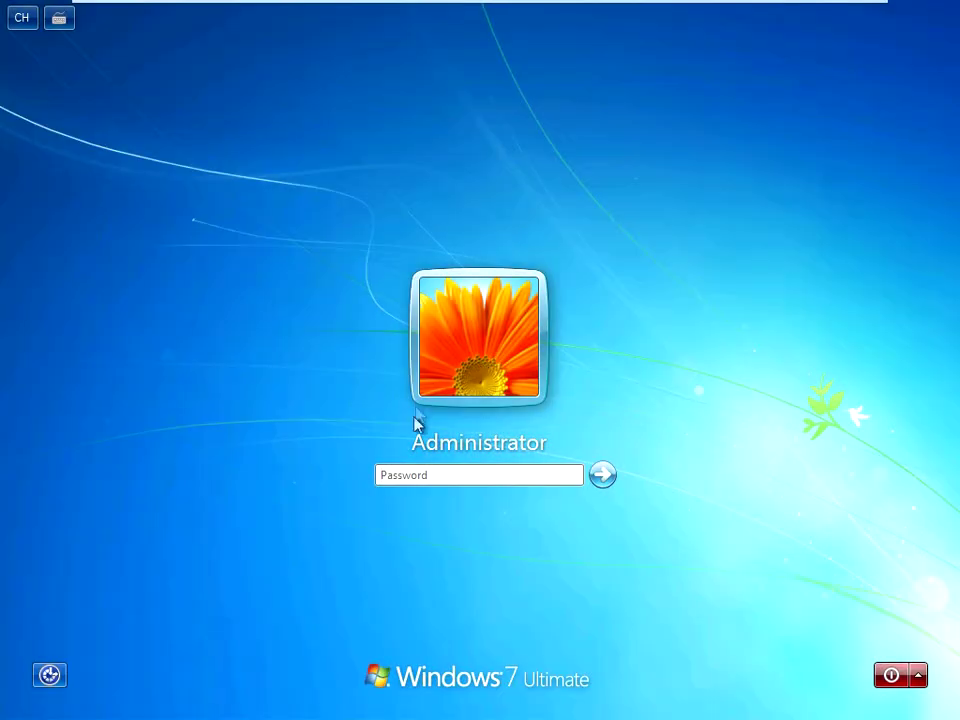
Step: Log on to the Administrator account by entering its password
left_click(408, 472)
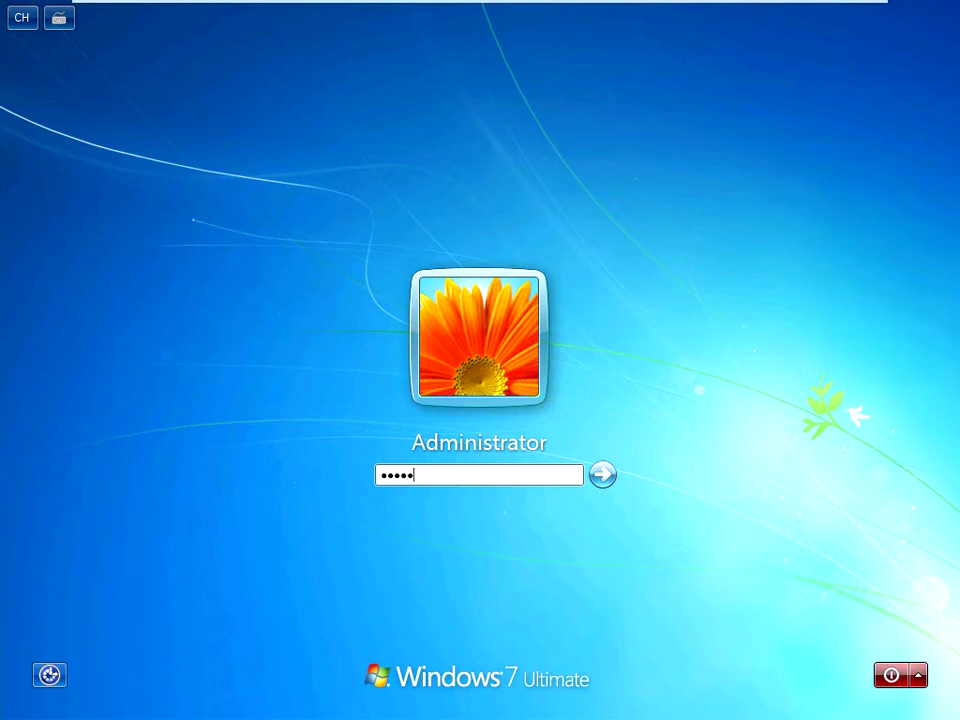
left_click(601, 476)
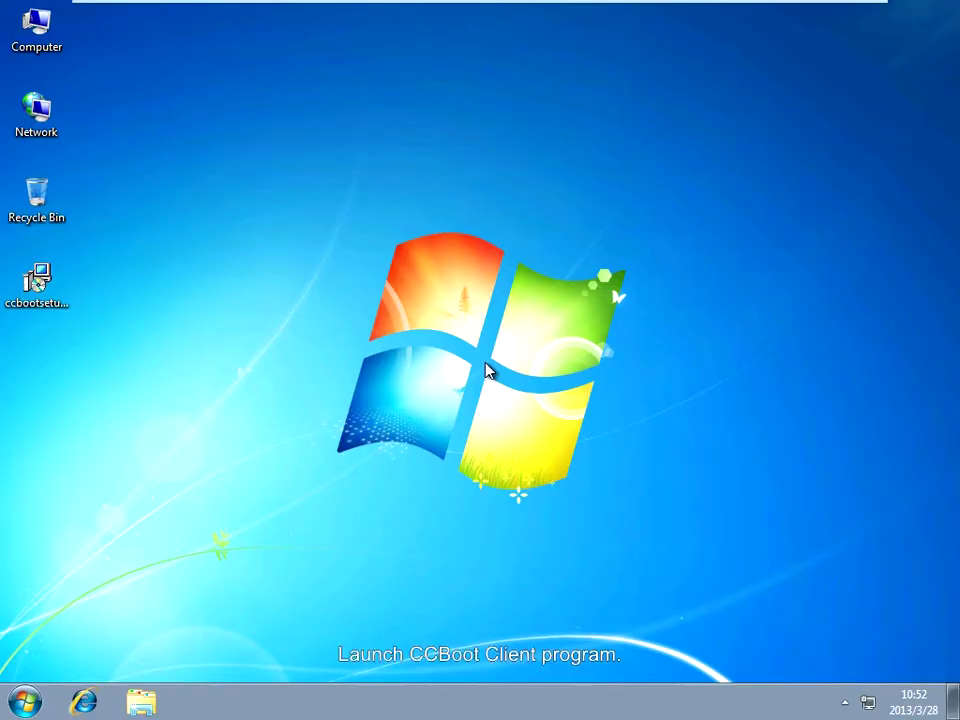
Step: Launch CCBootClient, install AD support, dismiss the confirmation and close the client
left_click(25, 703)
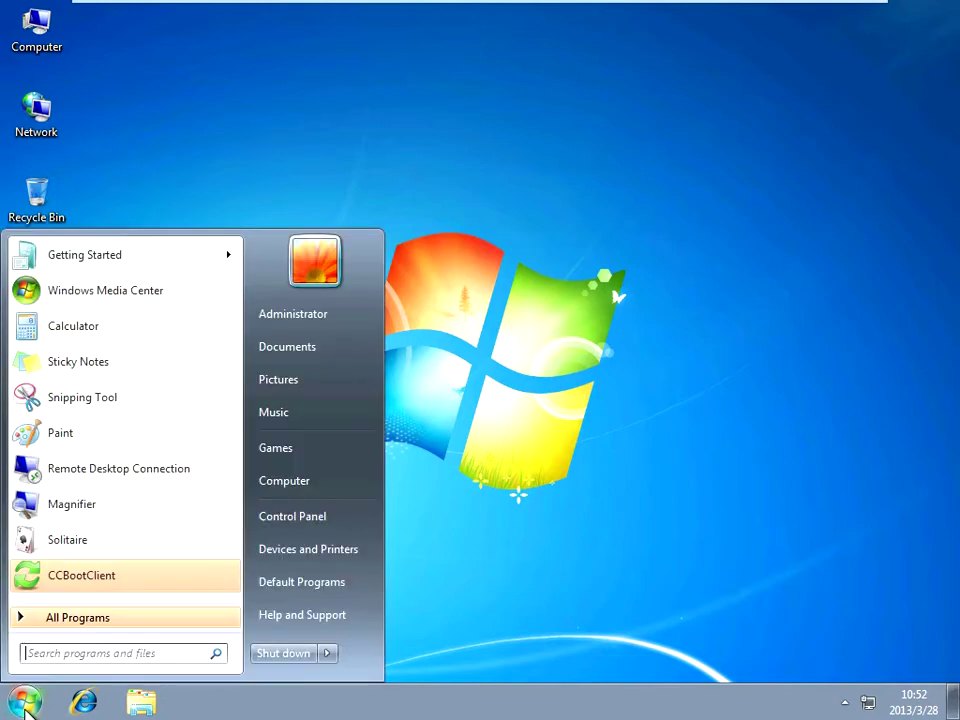
left_click(58, 584)
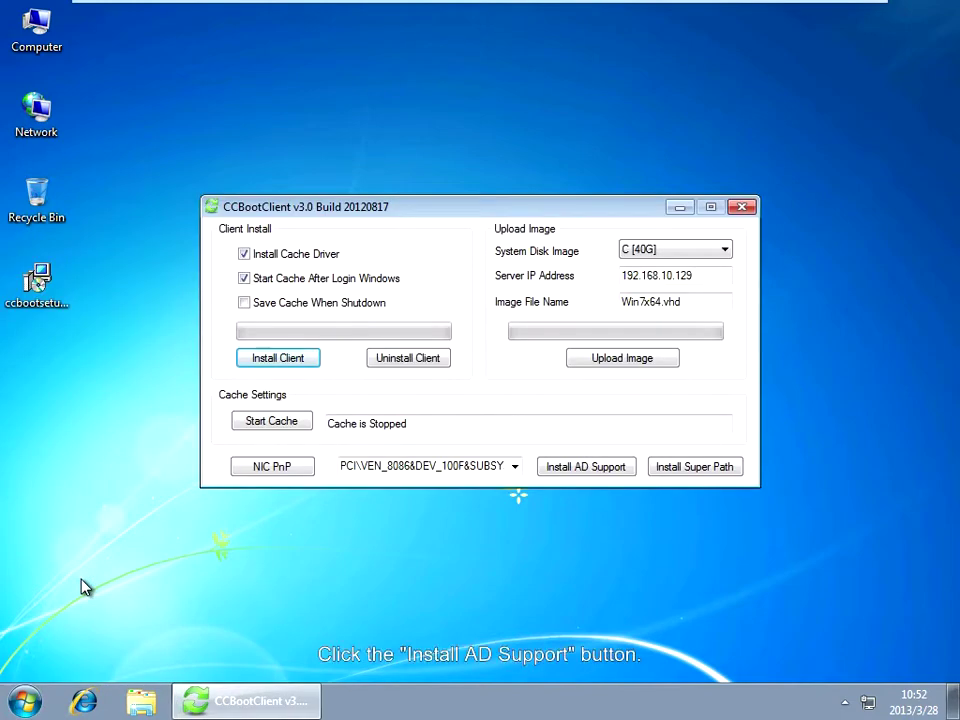
left_click(563, 471)
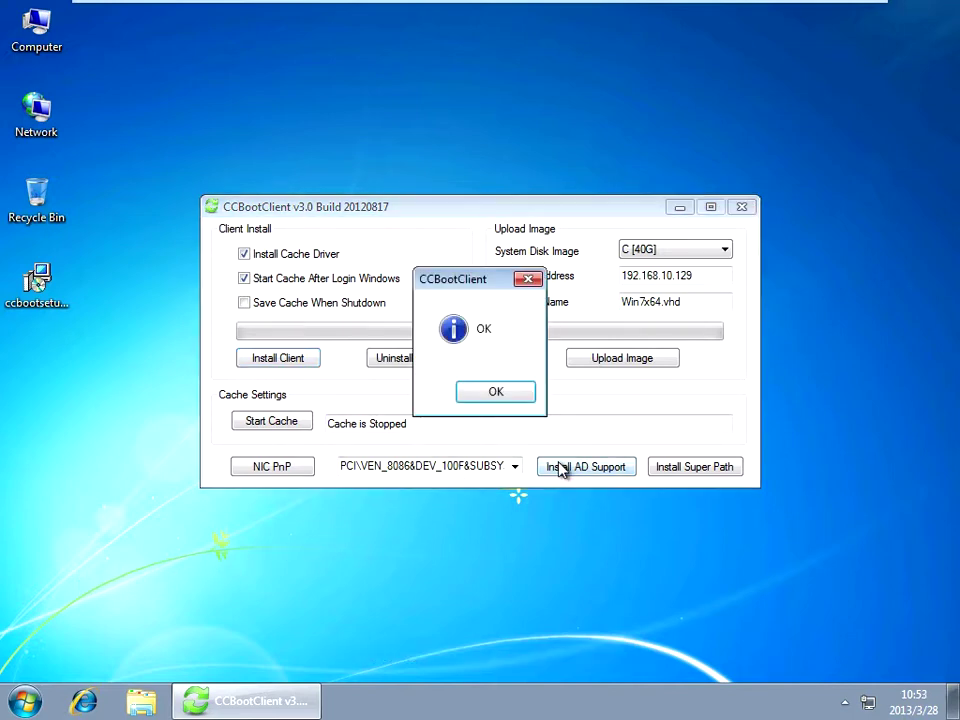
left_click(510, 401)
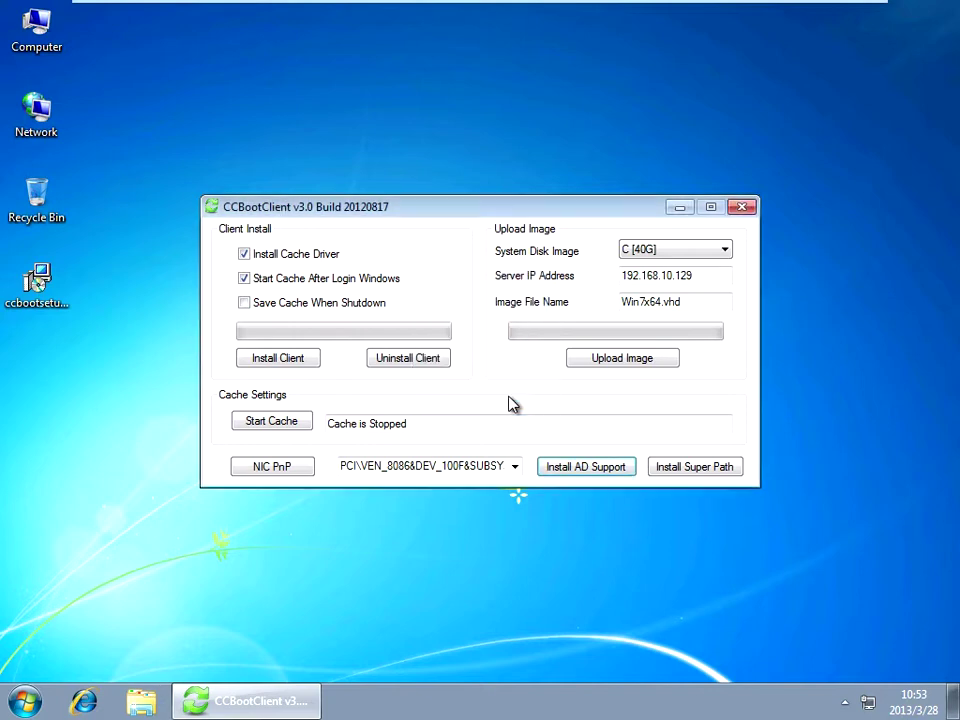
left_click(742, 209)
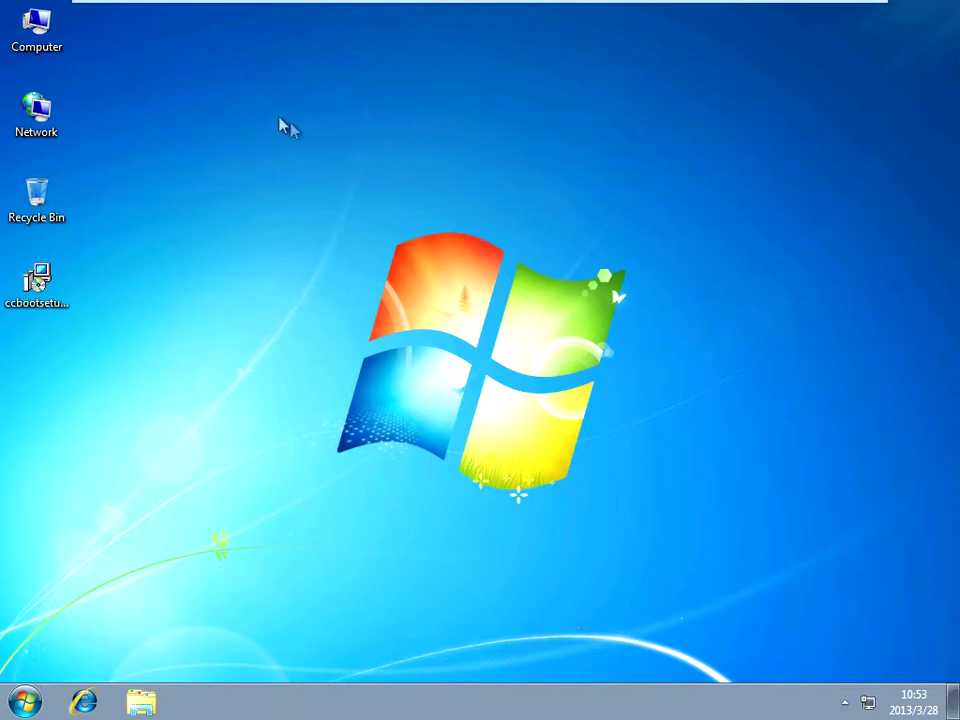
Step: Open the computer name and domain change settings from Computer's advanced system settings
right_click(50, 48)
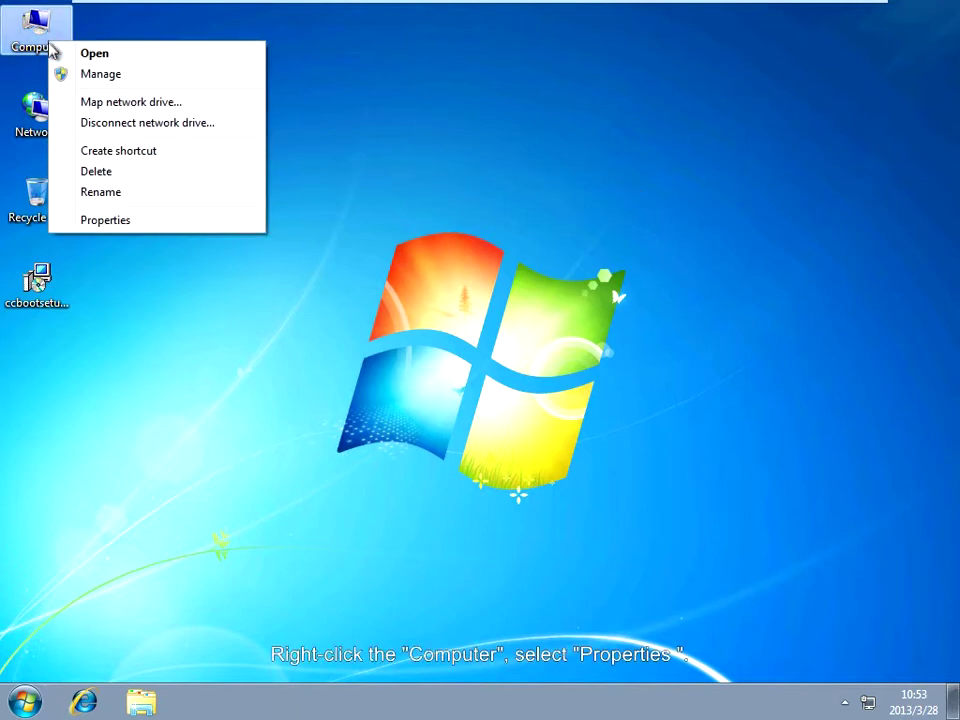
left_click(66, 218)
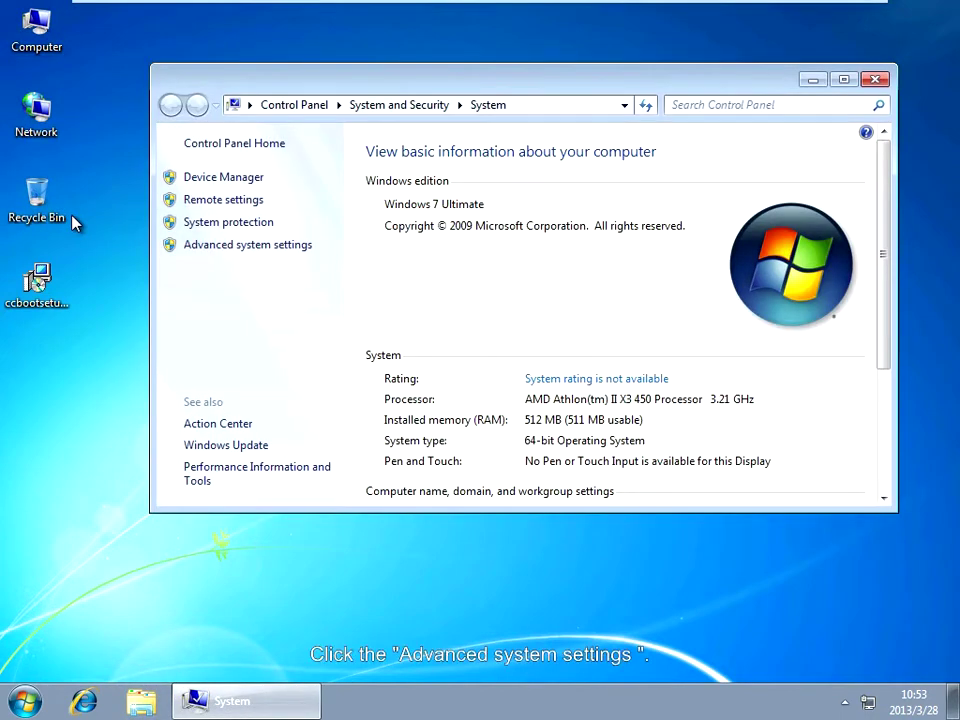
left_click(245, 245)
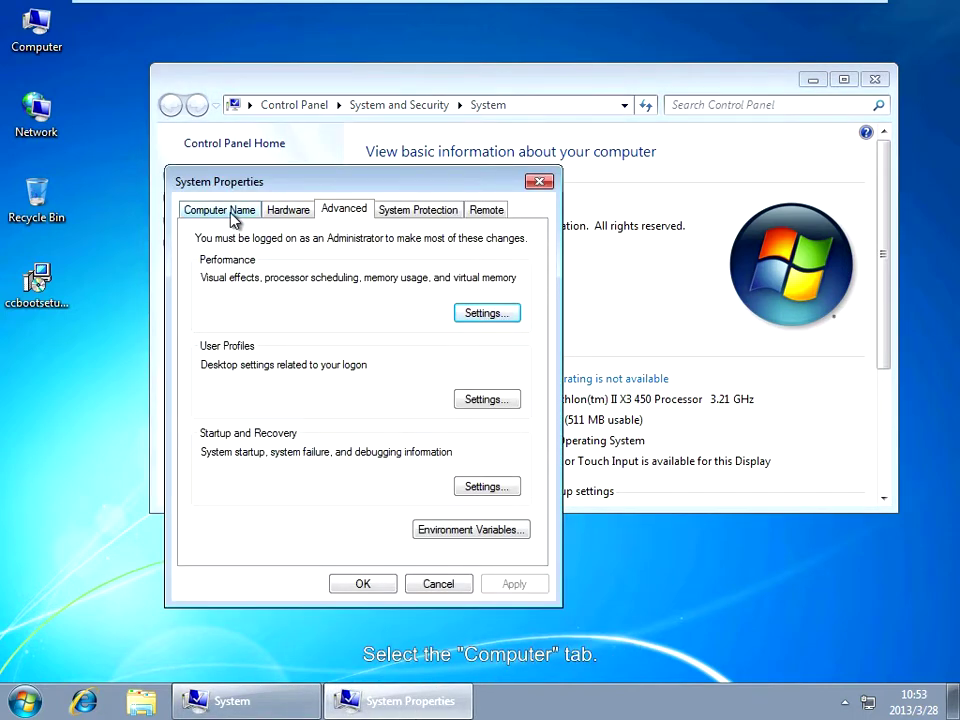
left_click(231, 216)
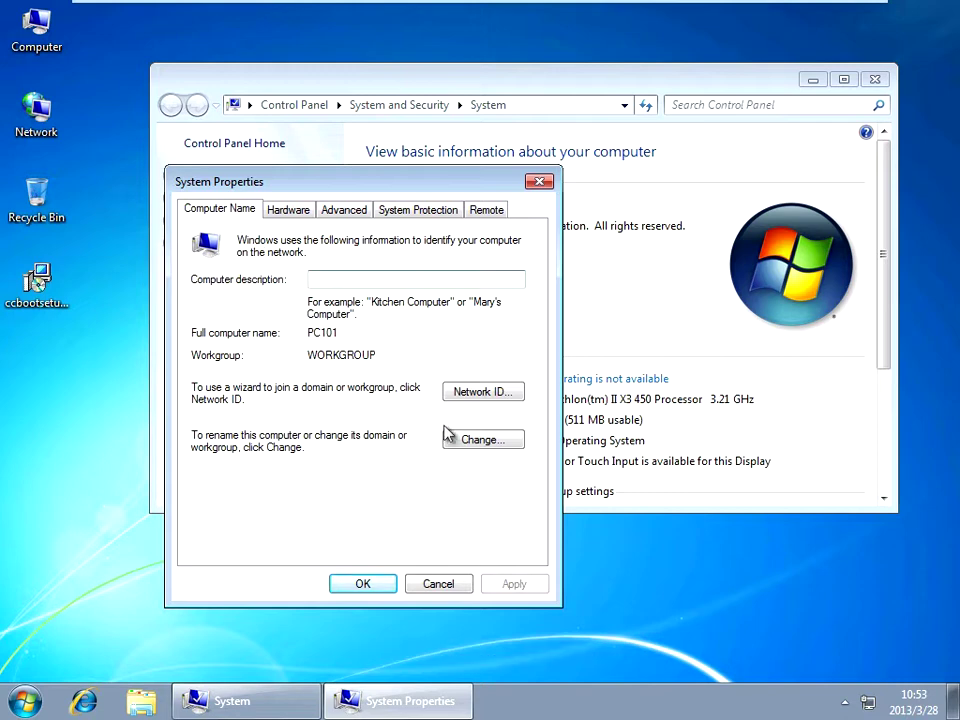
left_click(482, 440)
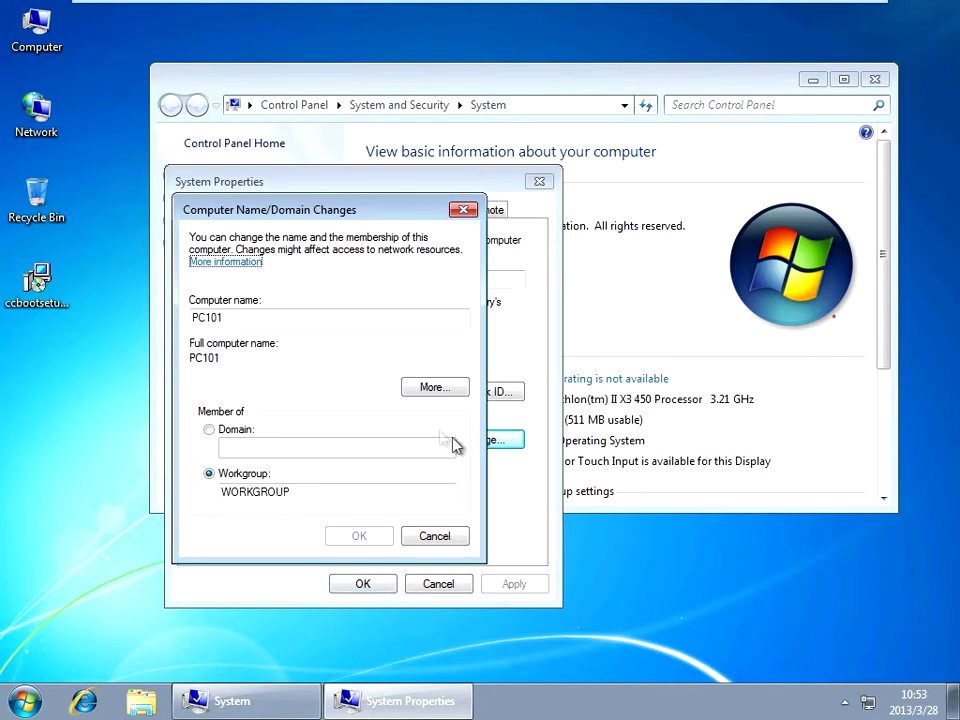
Step: Make PC101 a member of the Test.com domain instead of WORKGROUP
left_click_drag(261, 321, 190, 318)
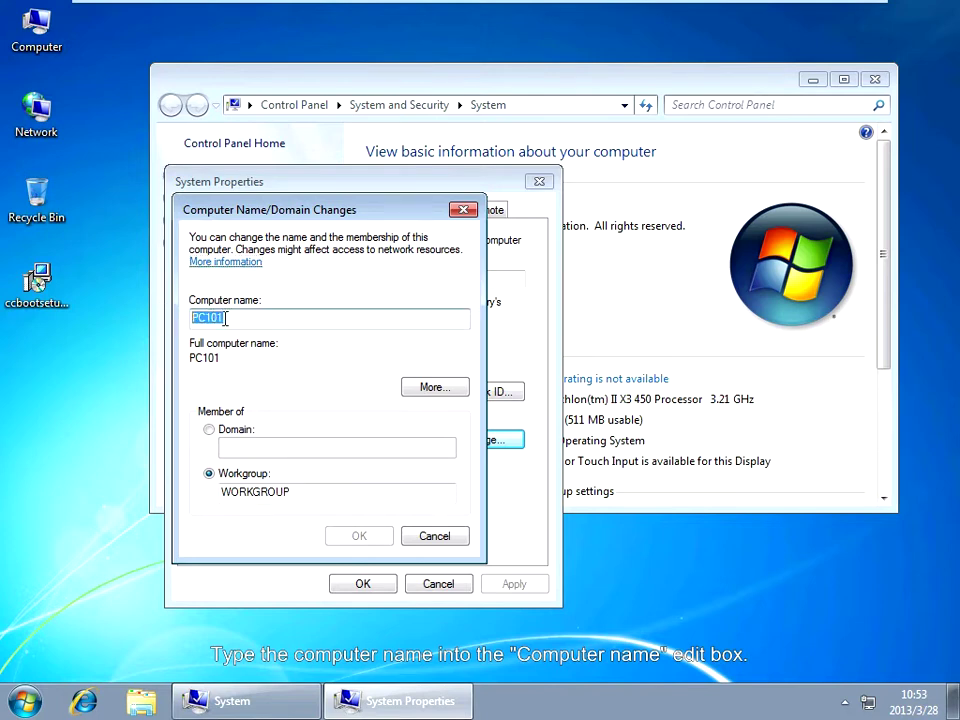
left_click(210, 430)
left_click(235, 448)
type("T")
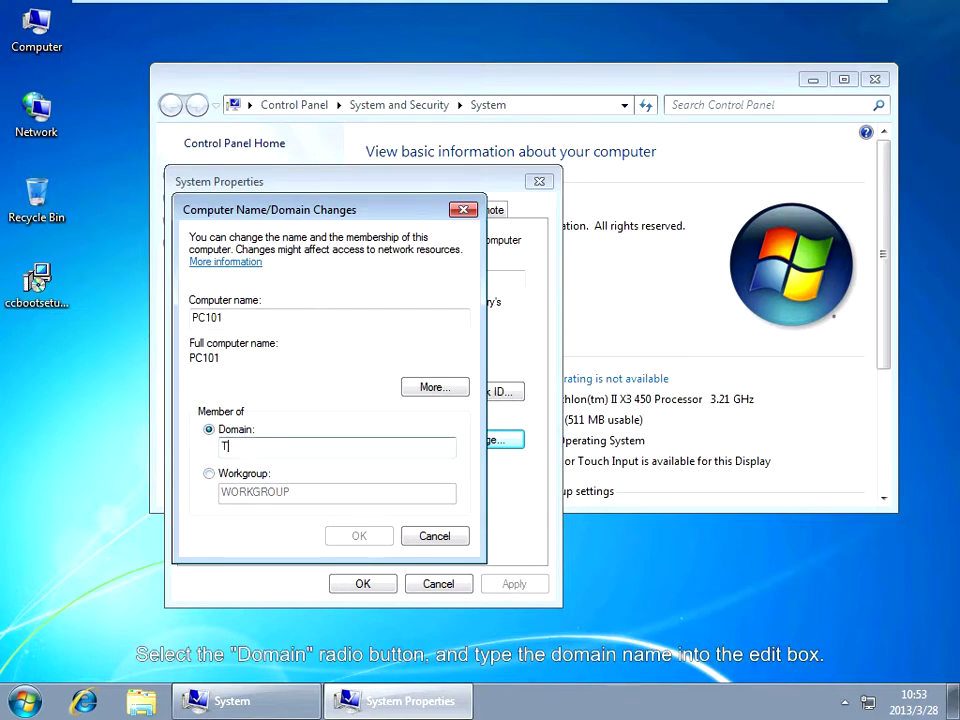
type("est.com")
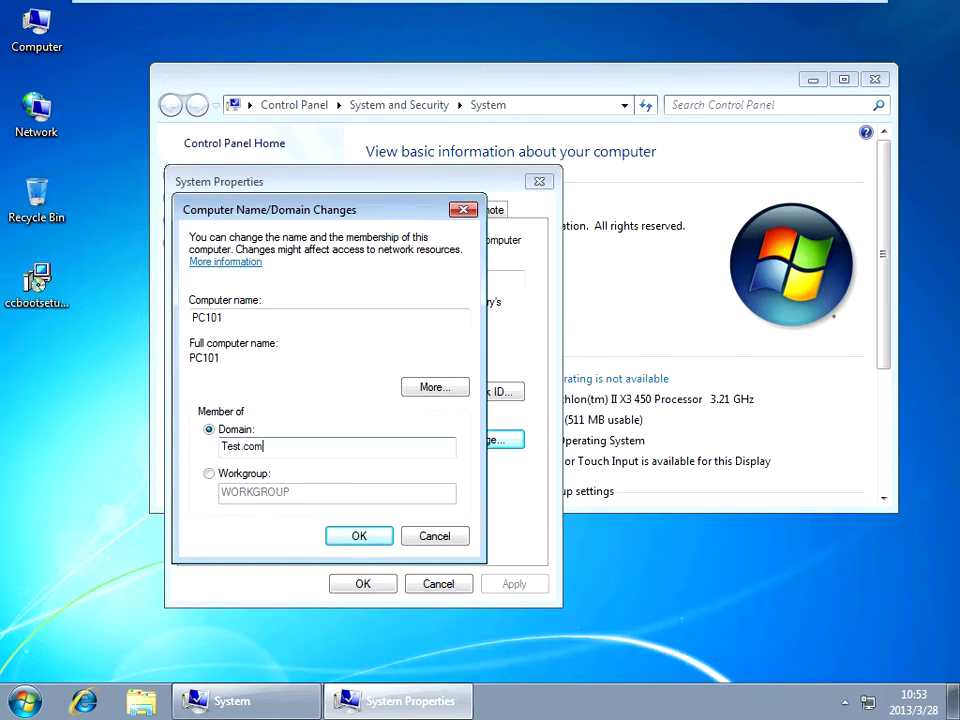
left_click(355, 537)
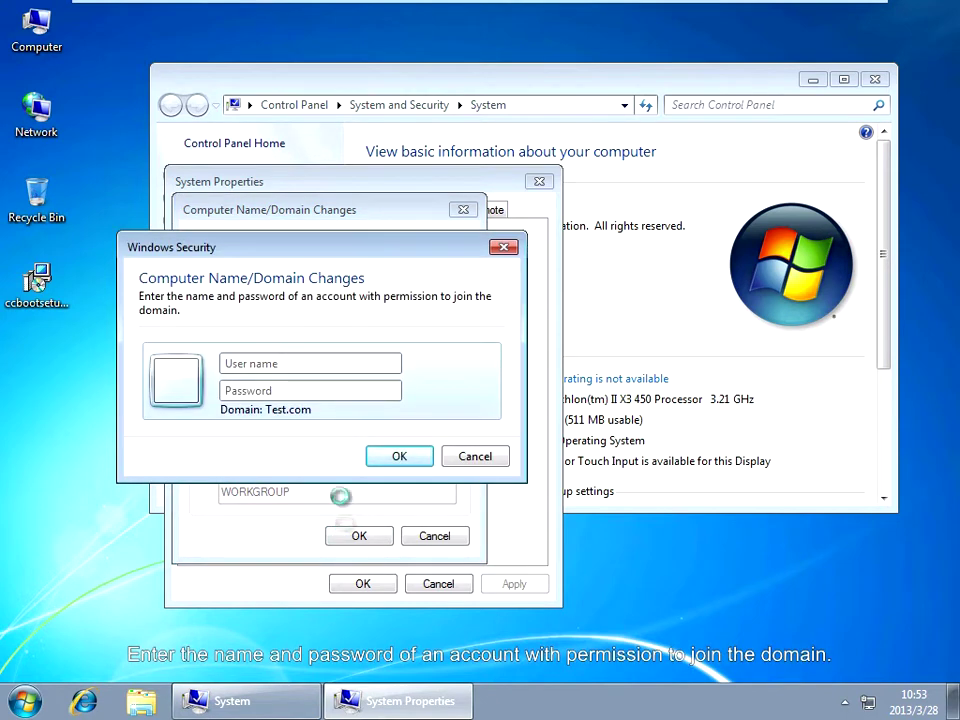
Step: Supply a domain administrator's user name and password to join Test.com
left_click(268, 362)
type("administrator")
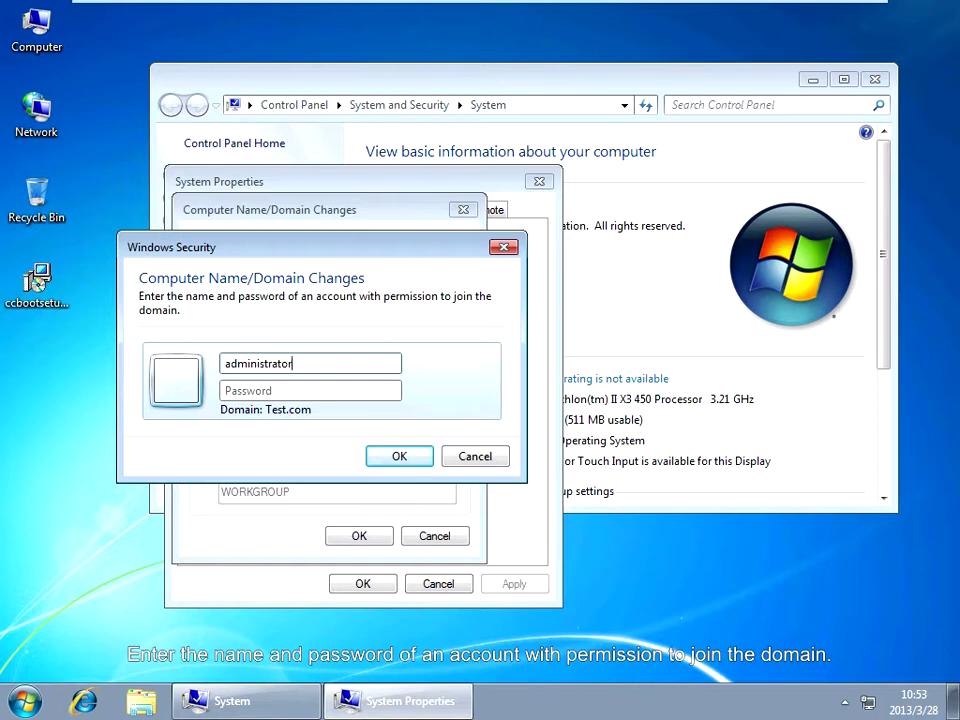
key("Tab")
type("1")
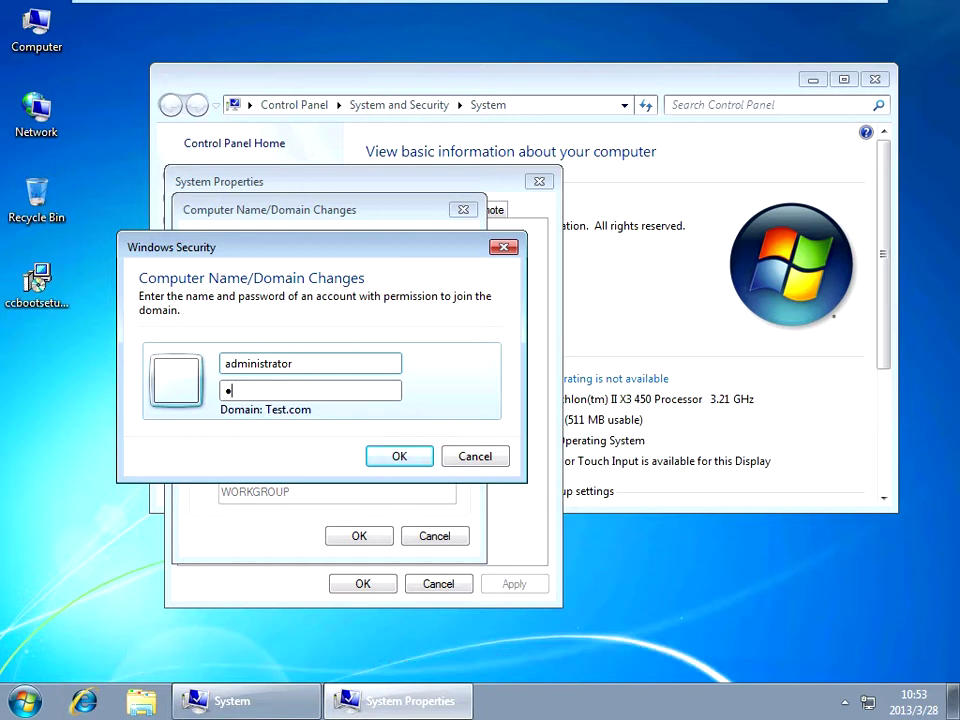
left_click(373, 456)
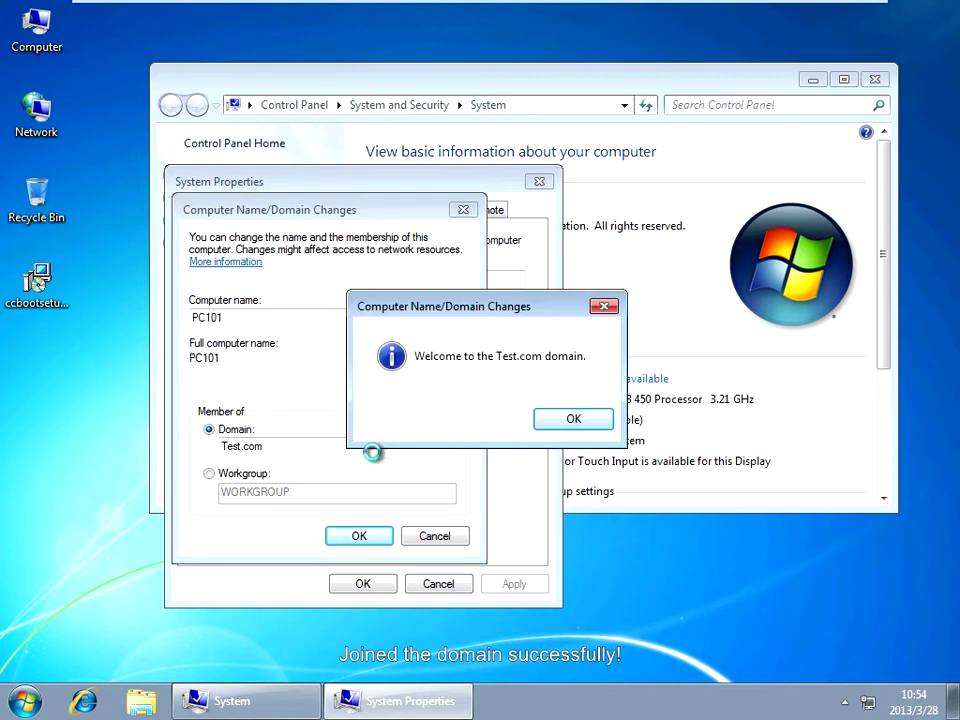
Step: Acknowledge the Welcome to Test.com and restart-required messages, then close System Properties
left_click(541, 420)
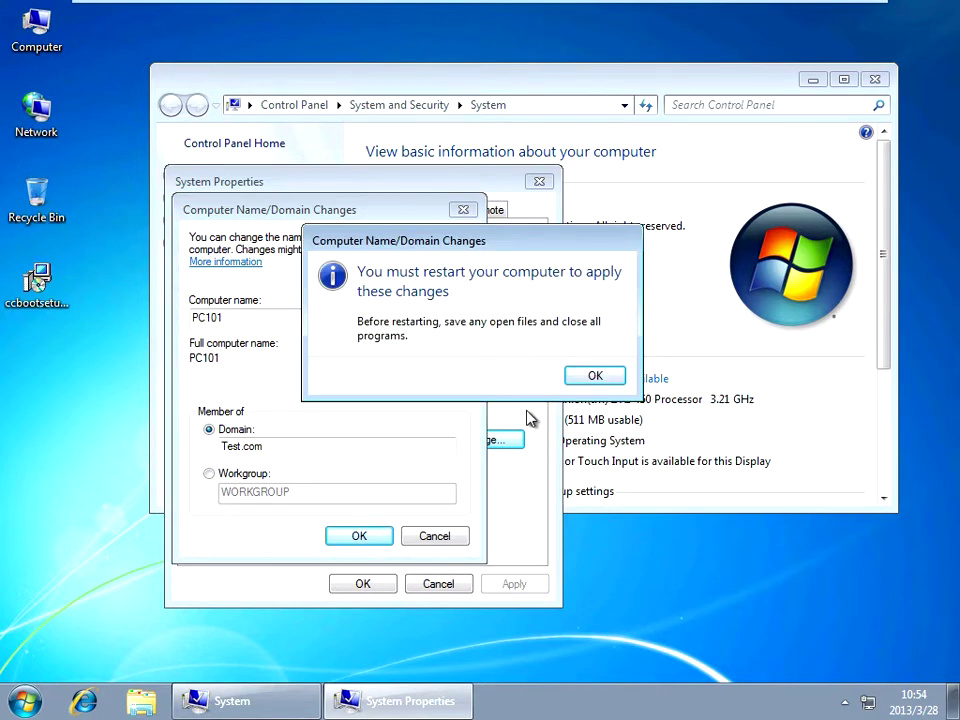
left_click(584, 374)
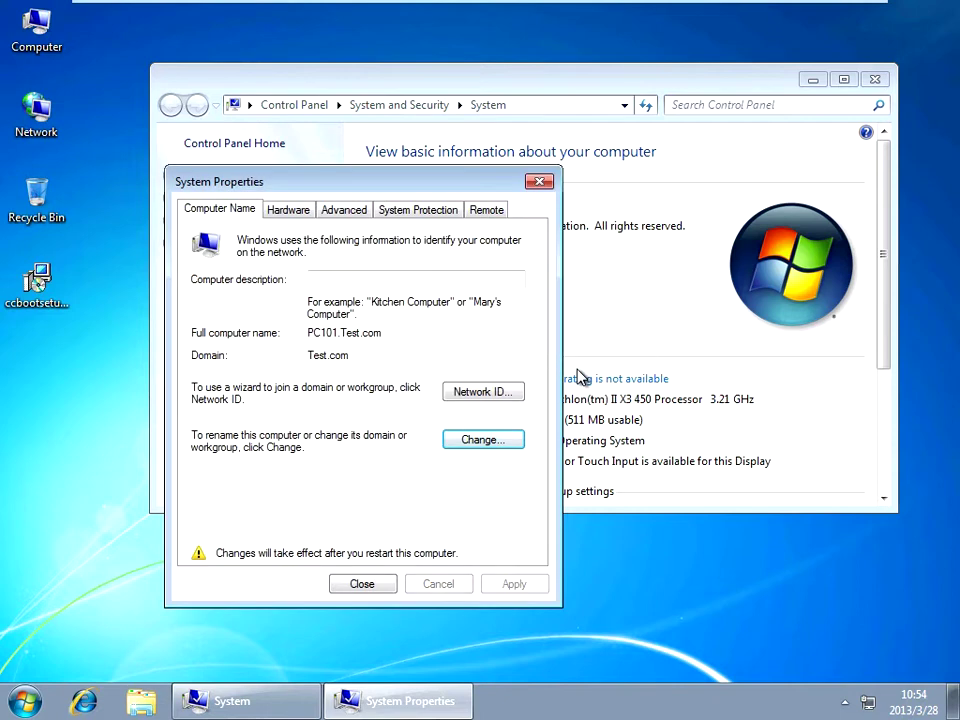
left_click(385, 588)
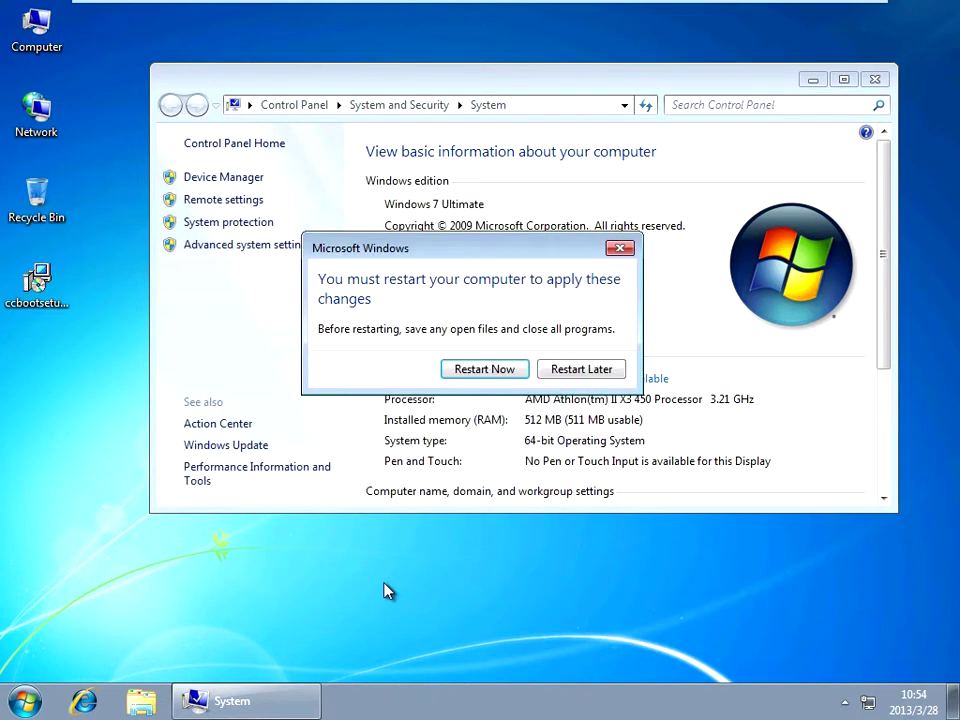
Step: Postpone the restart, close the System window and shut down PC101
left_click(619, 248)
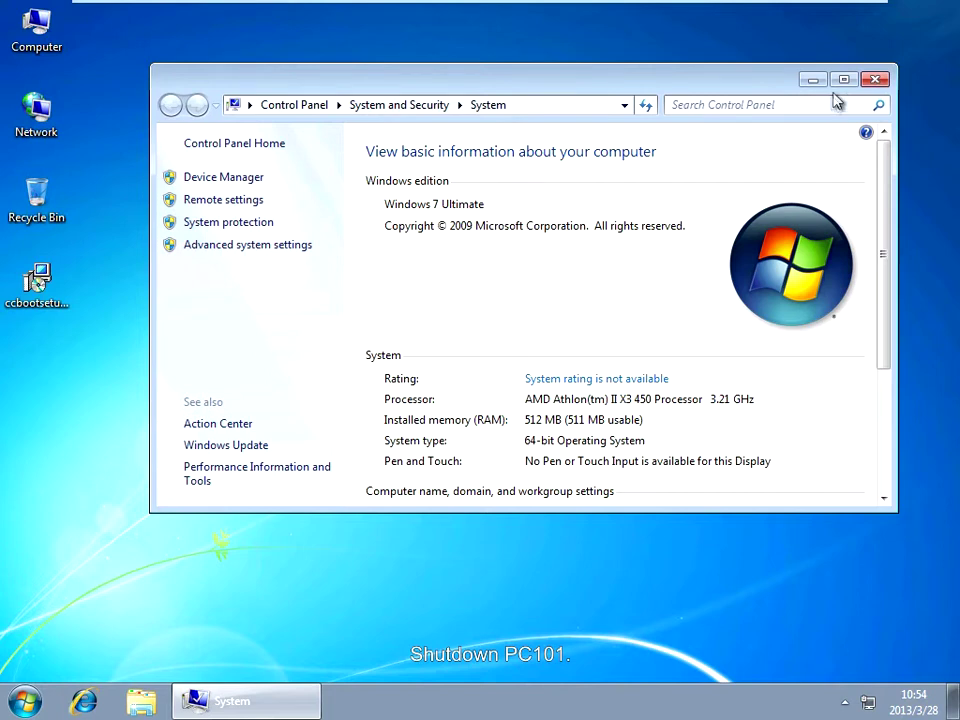
left_click(876, 80)
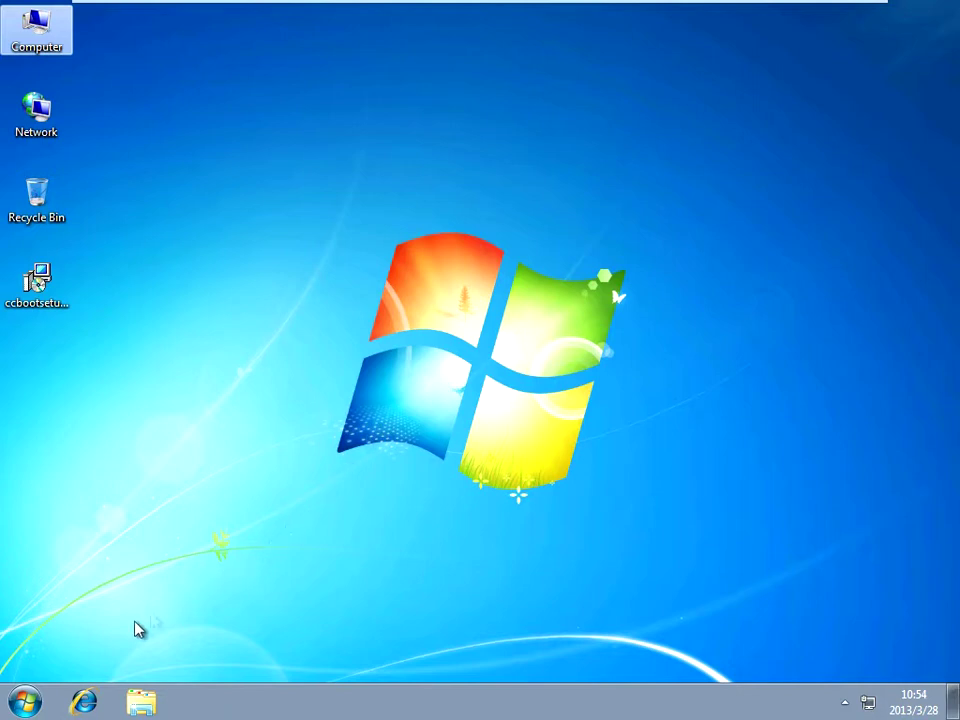
left_click(25, 702)
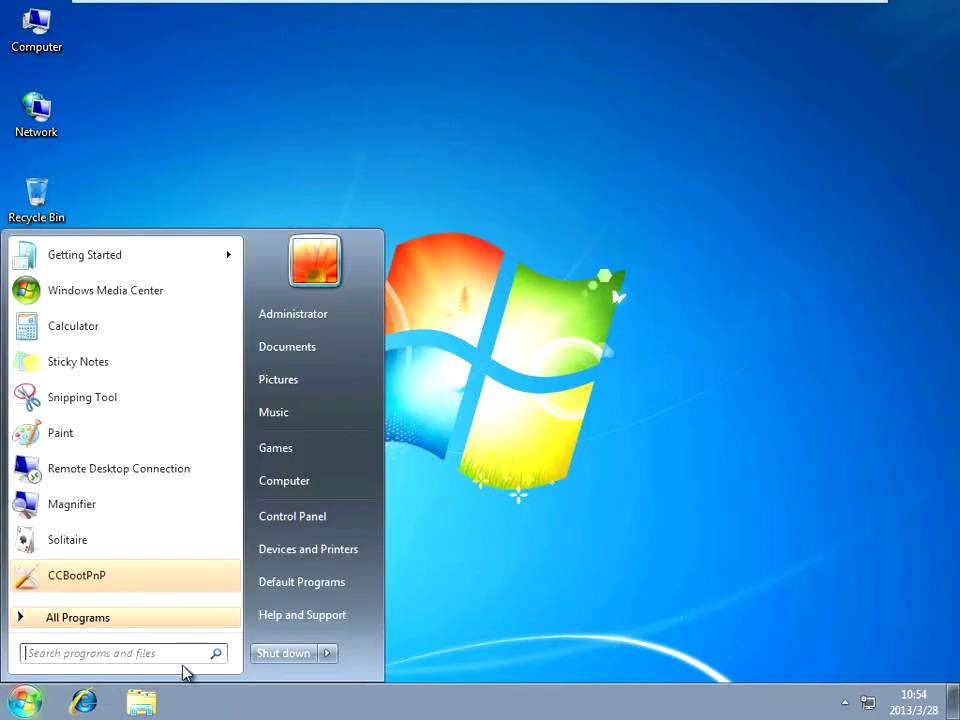
left_click(259, 663)
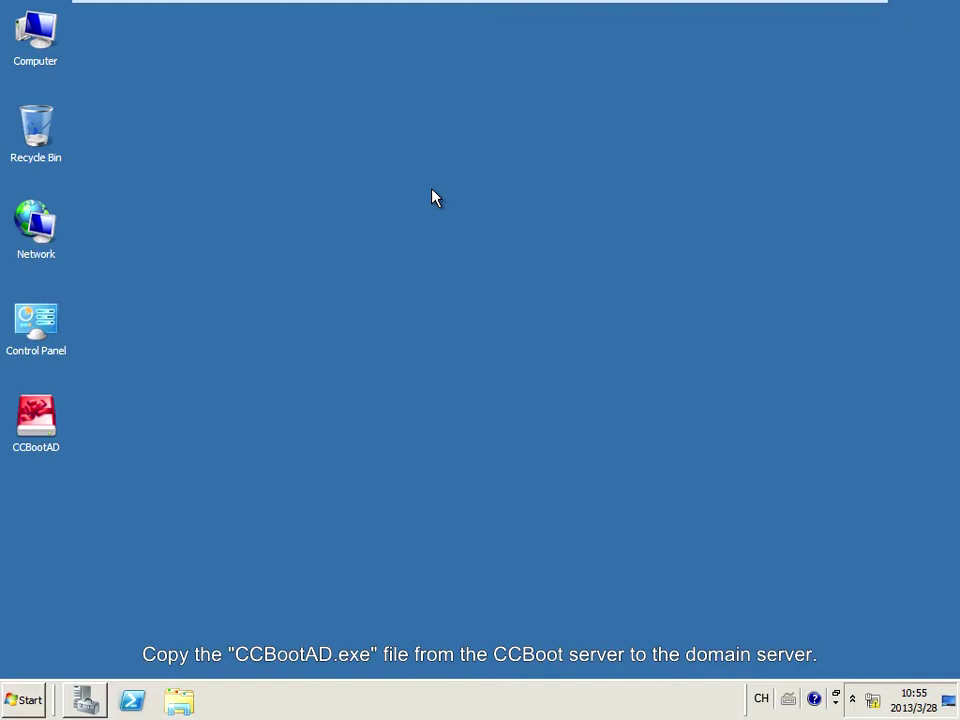
Step: Launch CCBootAD from its desktop icon
left_click(48, 414)
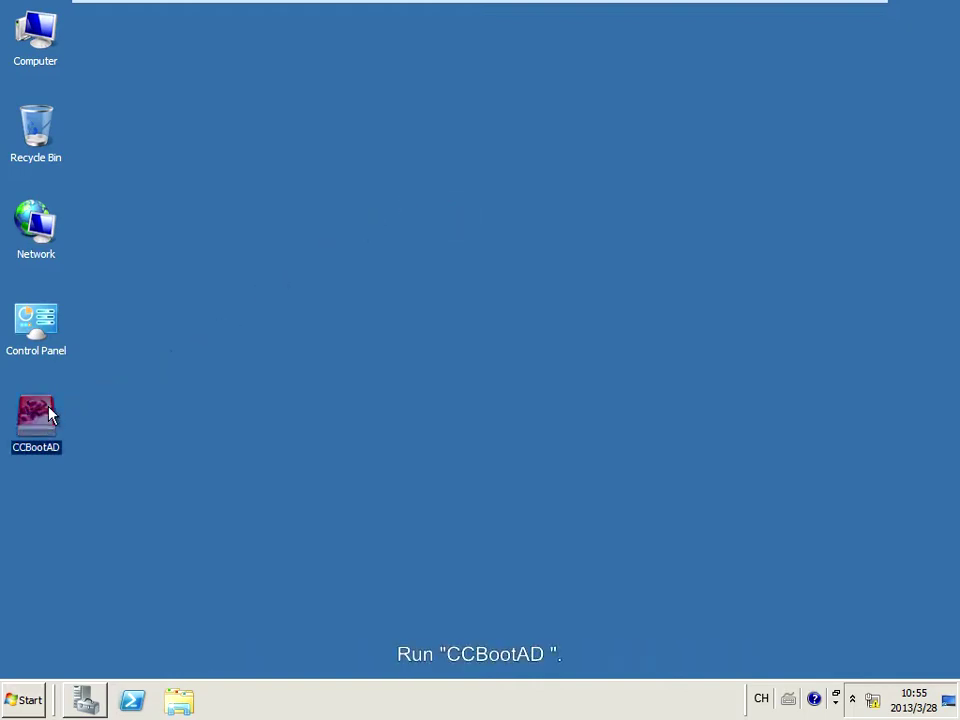
right_click(50, 414)
left_click(72, 416)
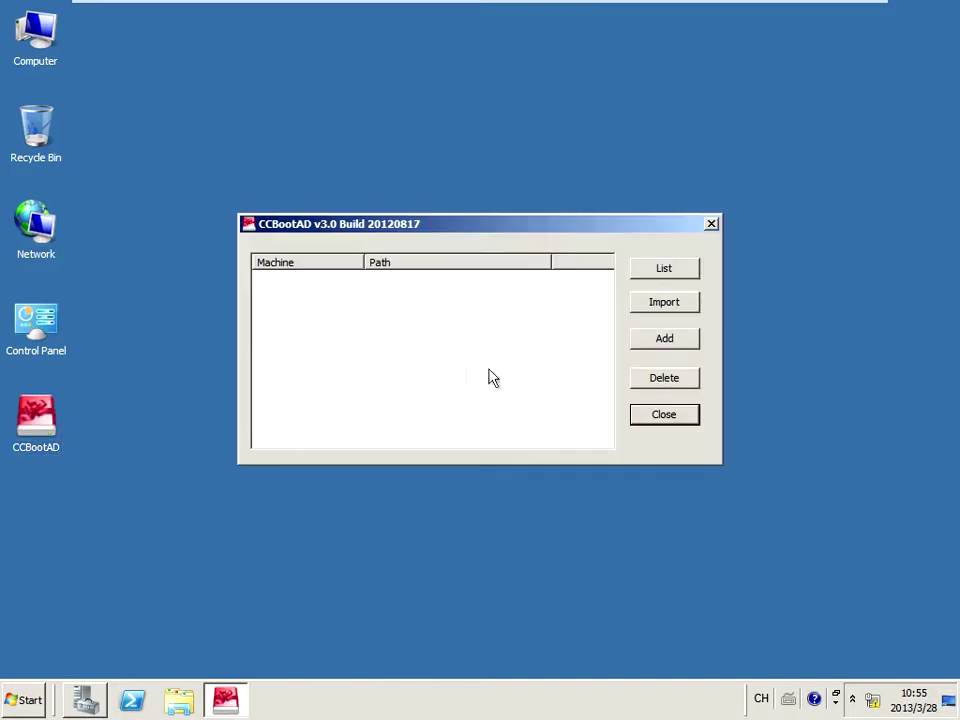
Step: Begin a new machine entry with Test.com's Computers container as its organization
left_click(659, 344)
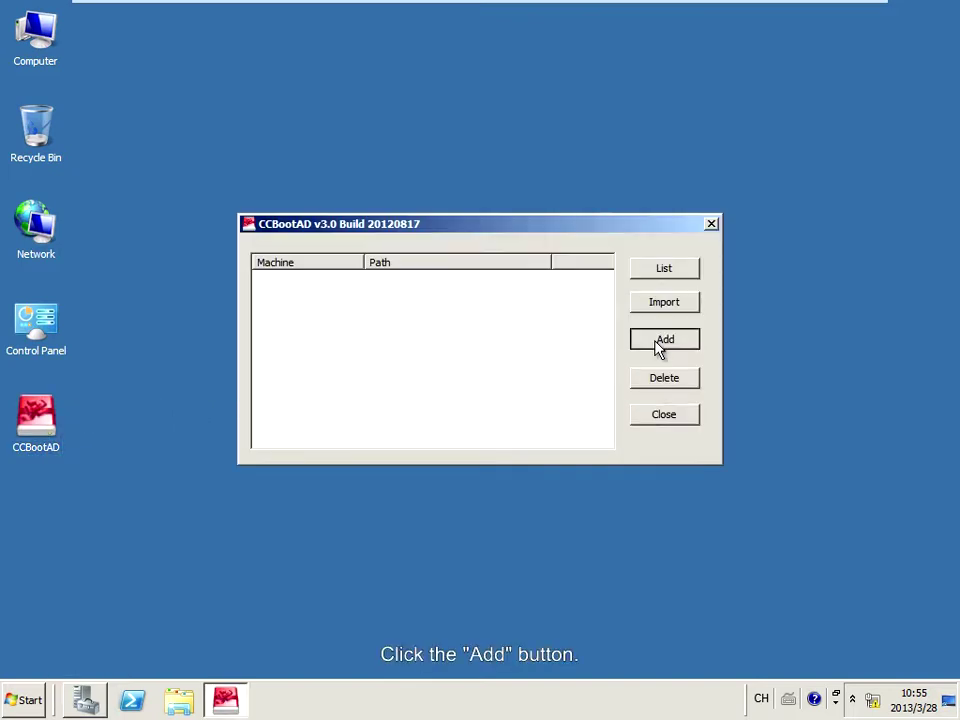
left_click(602, 312)
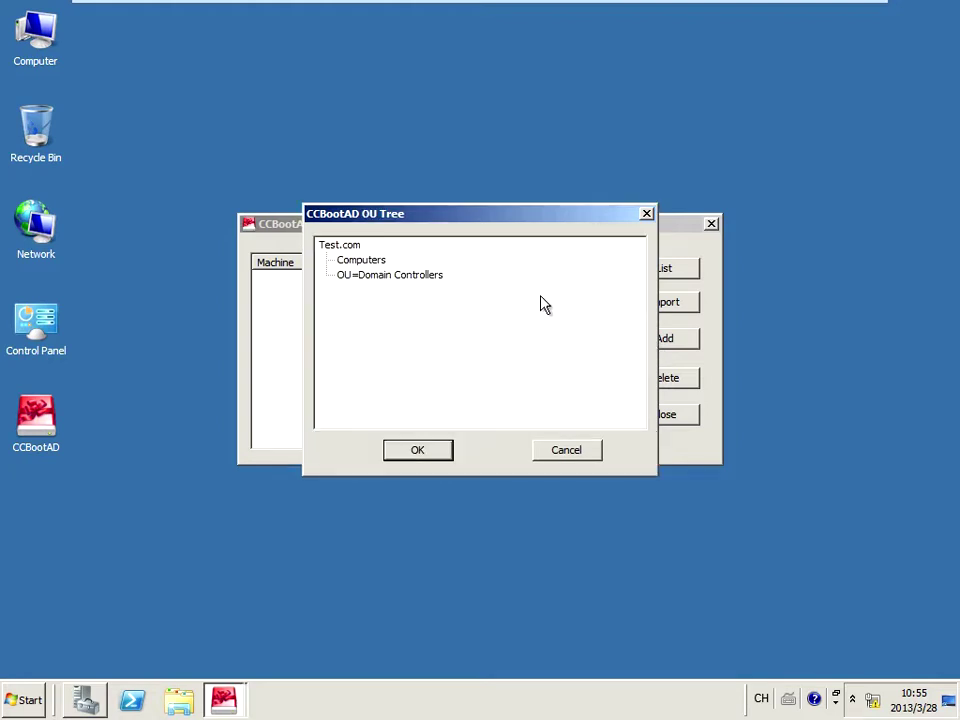
left_click(370, 259)
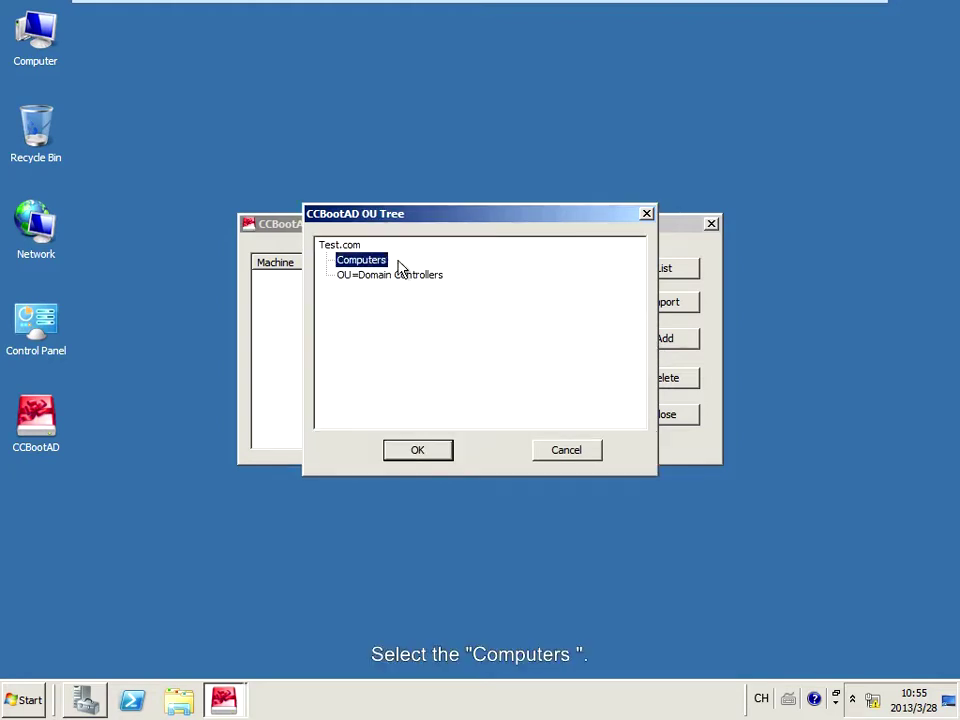
left_click(400, 456)
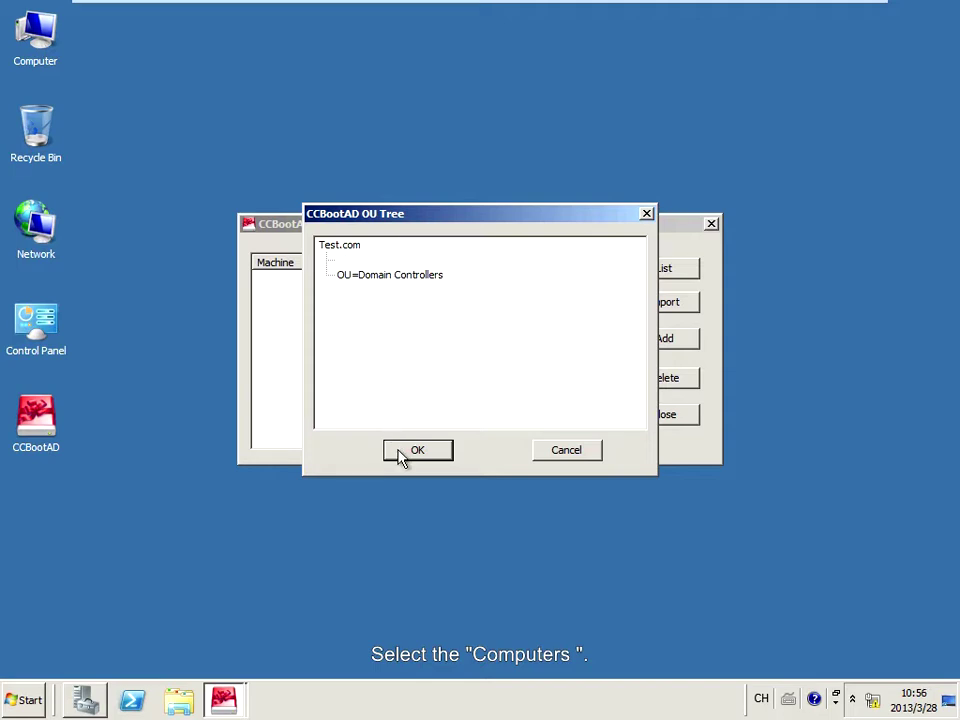
left_click(493, 348)
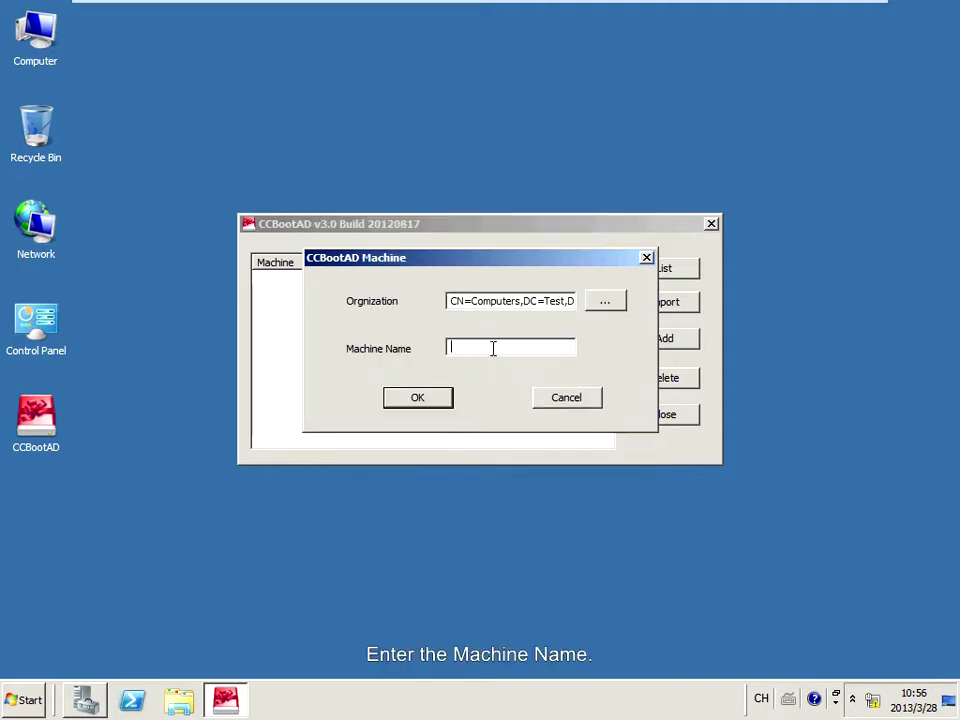
Step: Name the machine PC101 and confirm it under CN=Computers,DC=Test,DC=com
type("PC101")
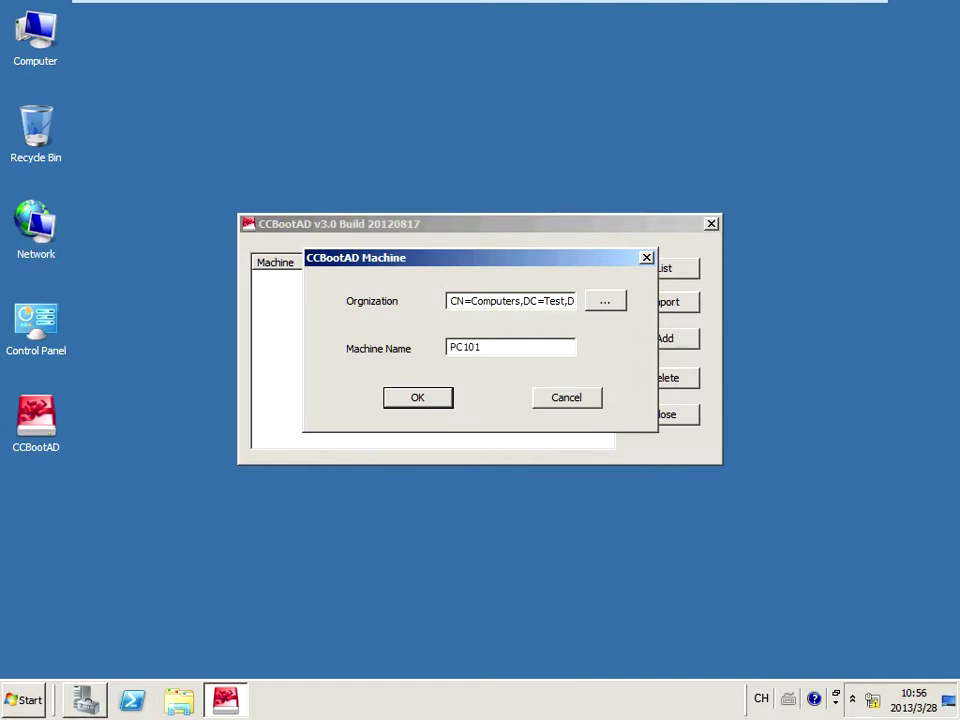
left_click(441, 398)
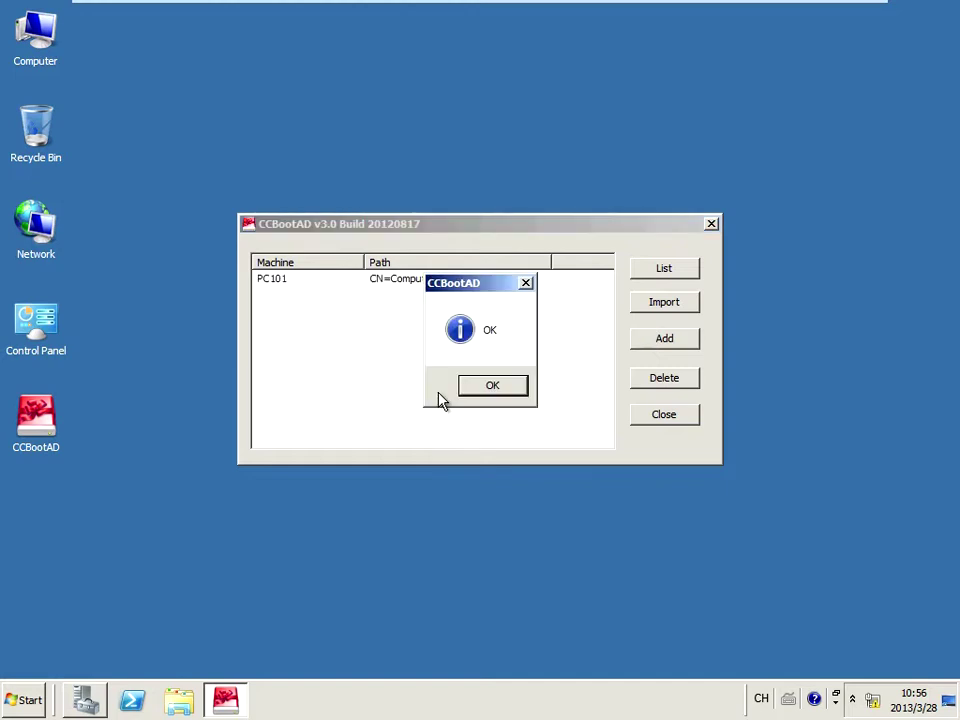
left_click(476, 393)
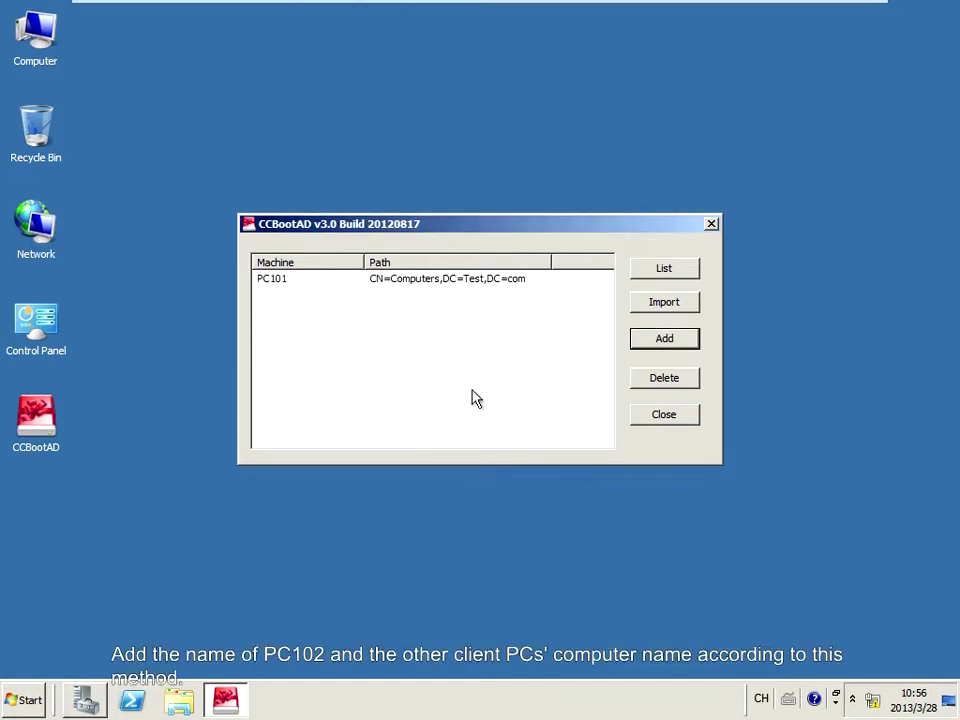
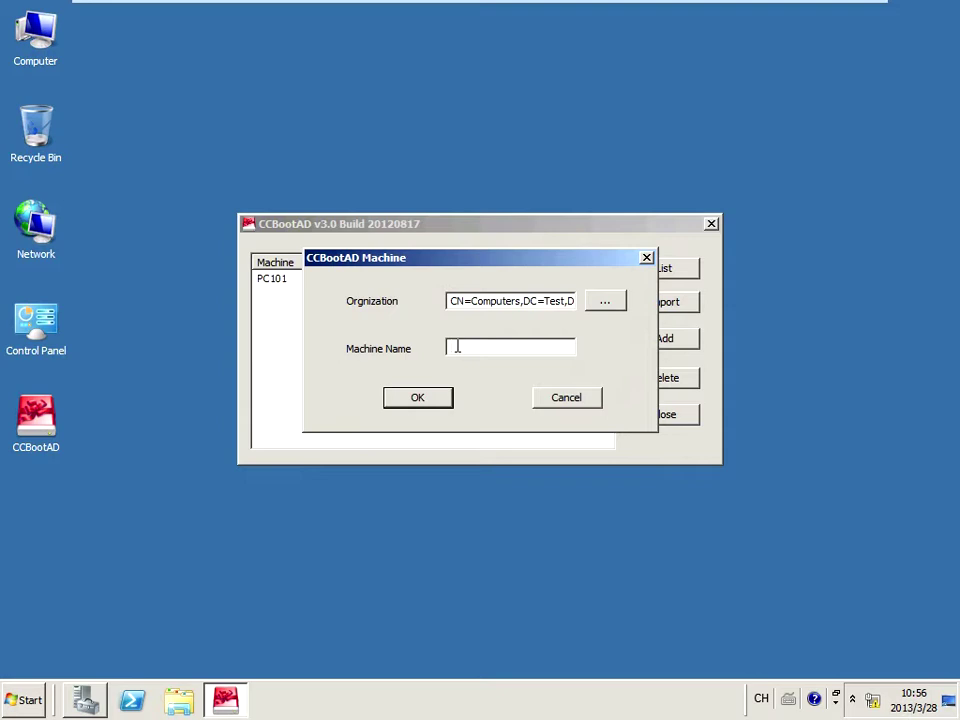
Step: Register machine PC102 in CCBootAD, acknowledge the success message, and close the tool
type("PC")
type("PC102")
left_click(428, 400)
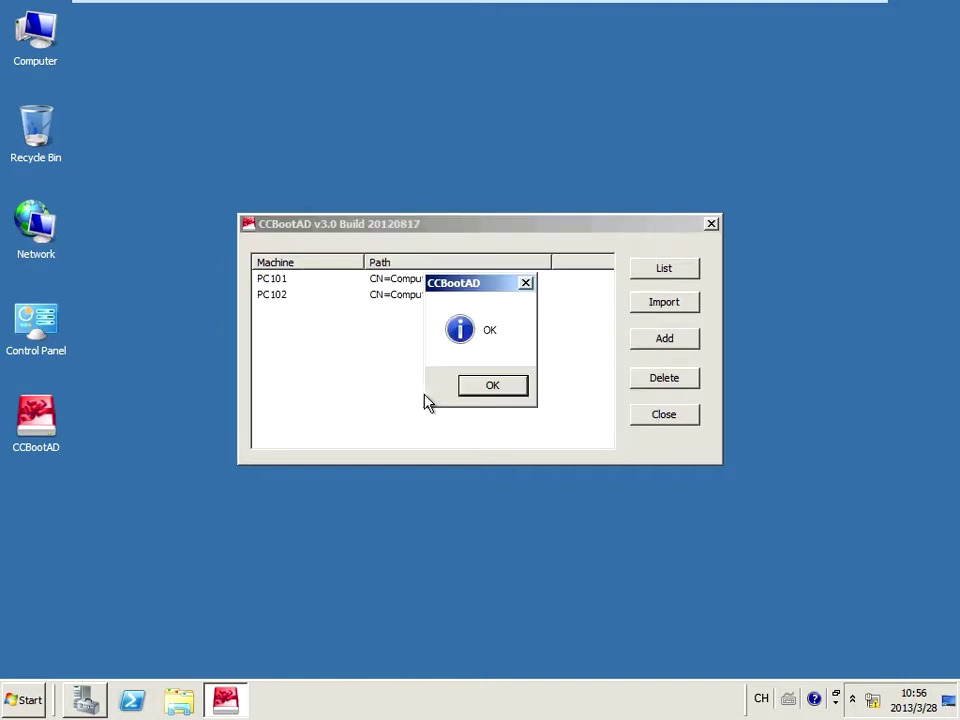
left_click(471, 391)
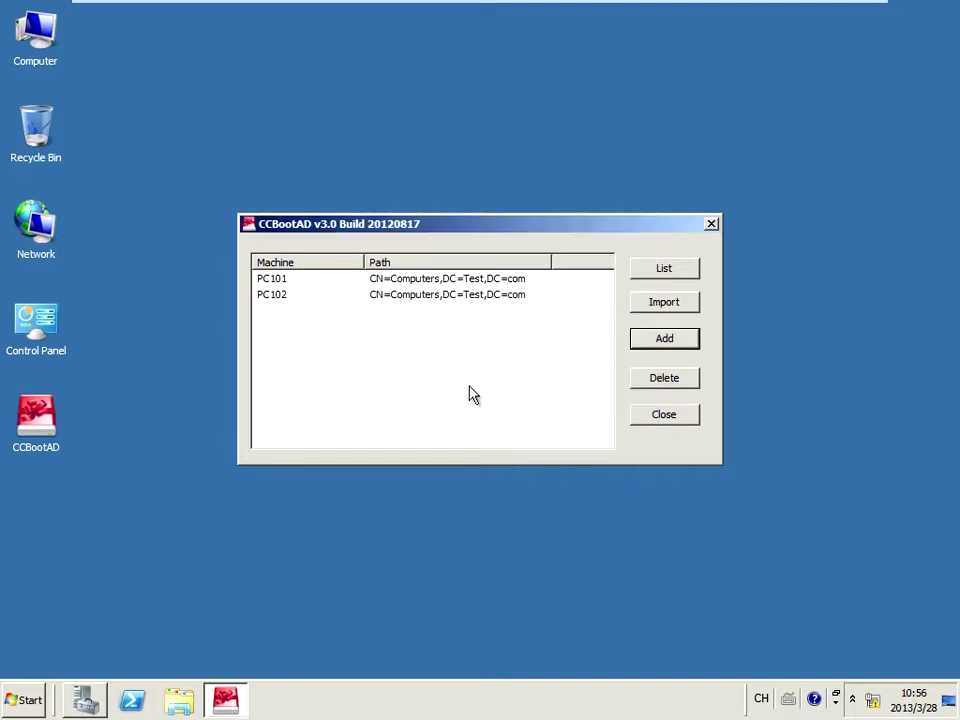
left_click(647, 420)
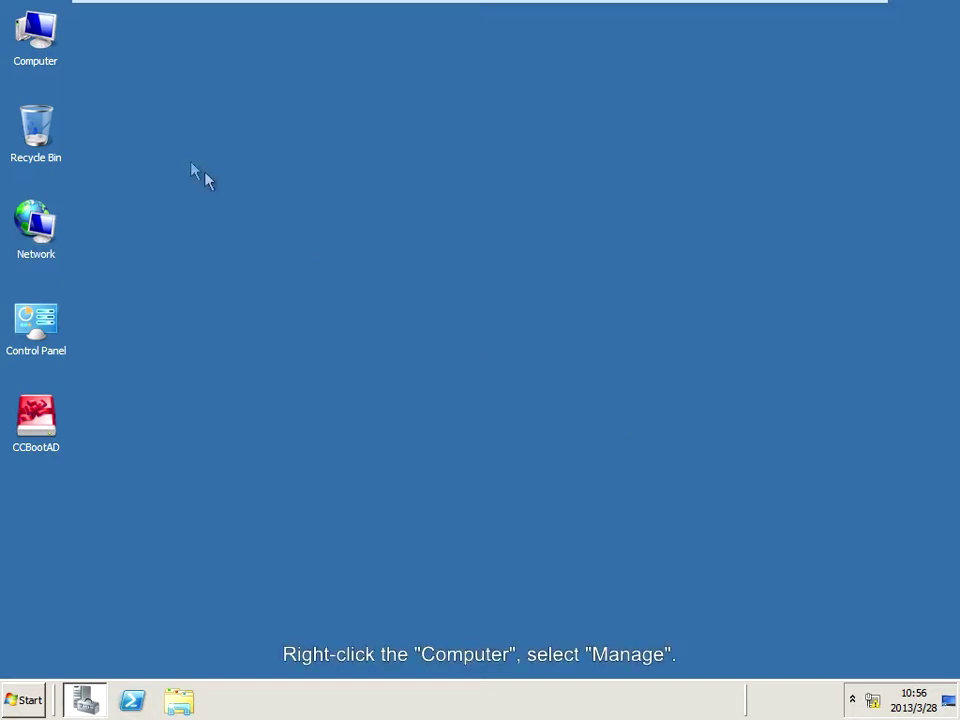
Step: Open Server Manager and browse Active Directory Users and Computers to Test.com's Users container
right_click(46, 54)
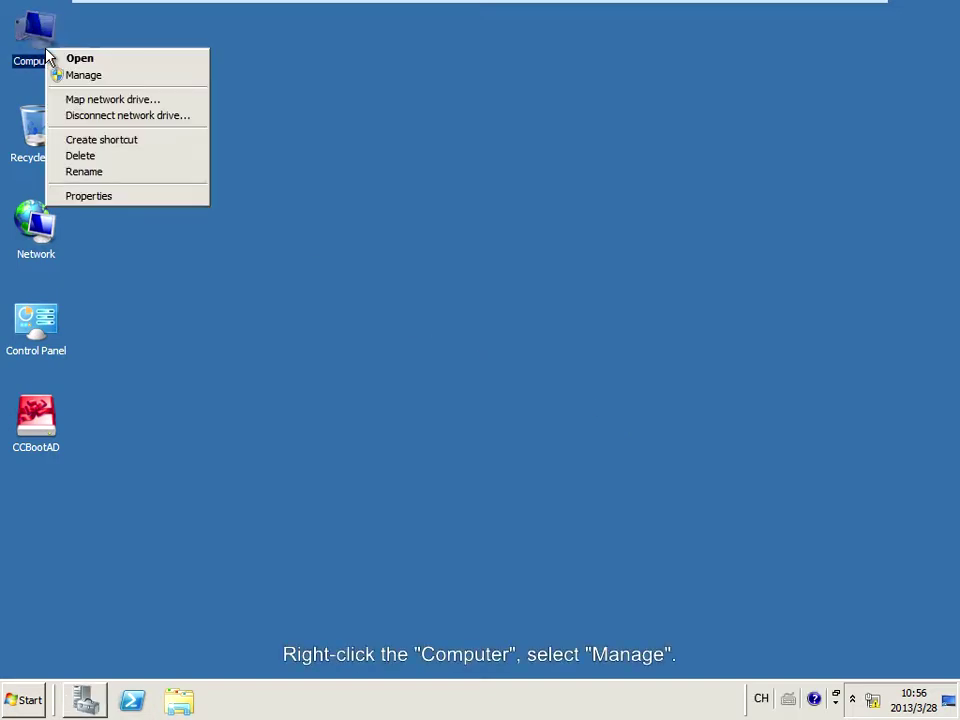
left_click(74, 76)
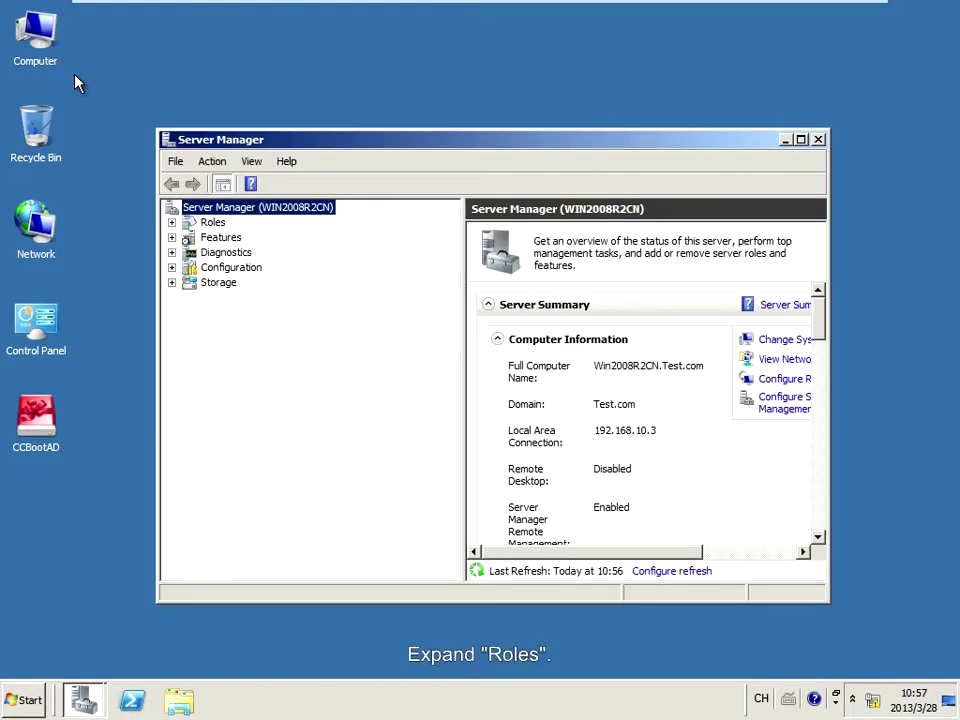
left_click(171, 222)
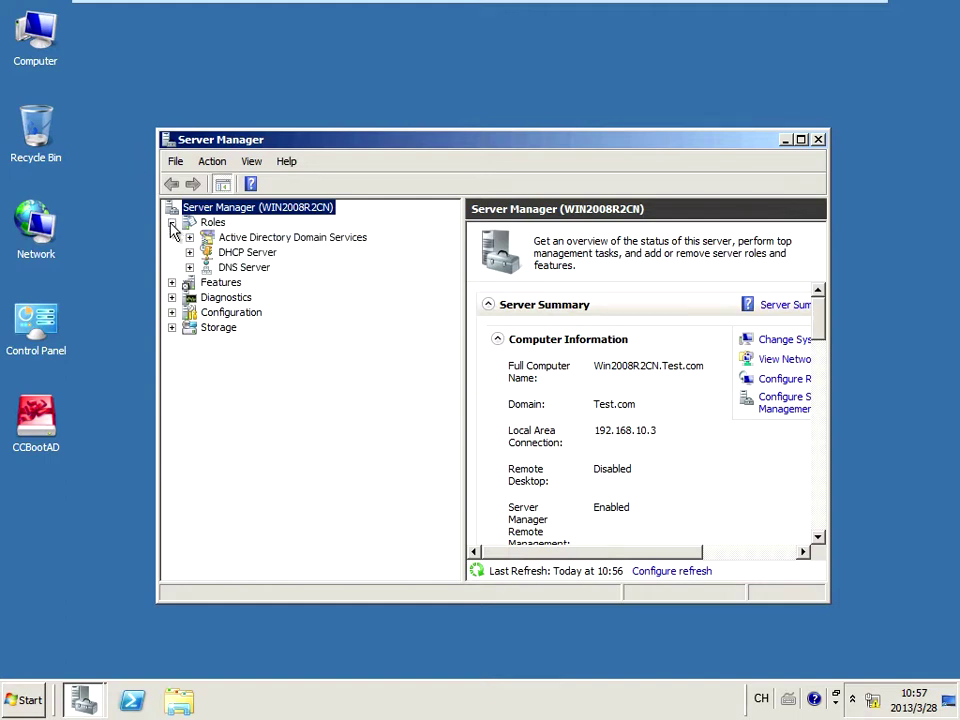
left_click(189, 237)
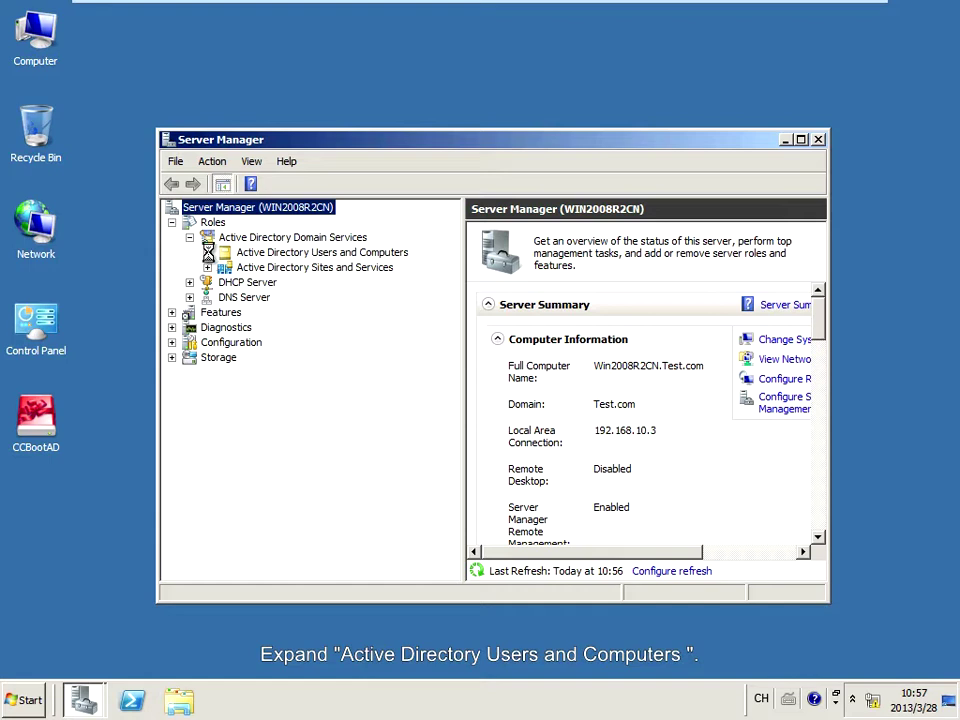
left_click(207, 253)
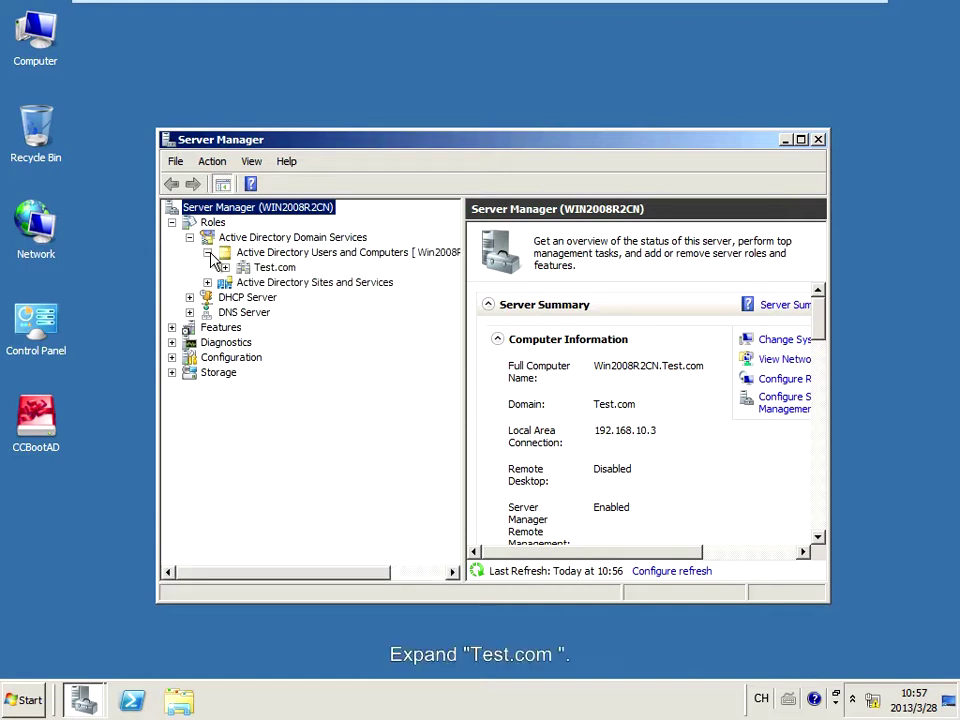
left_click(226, 268)
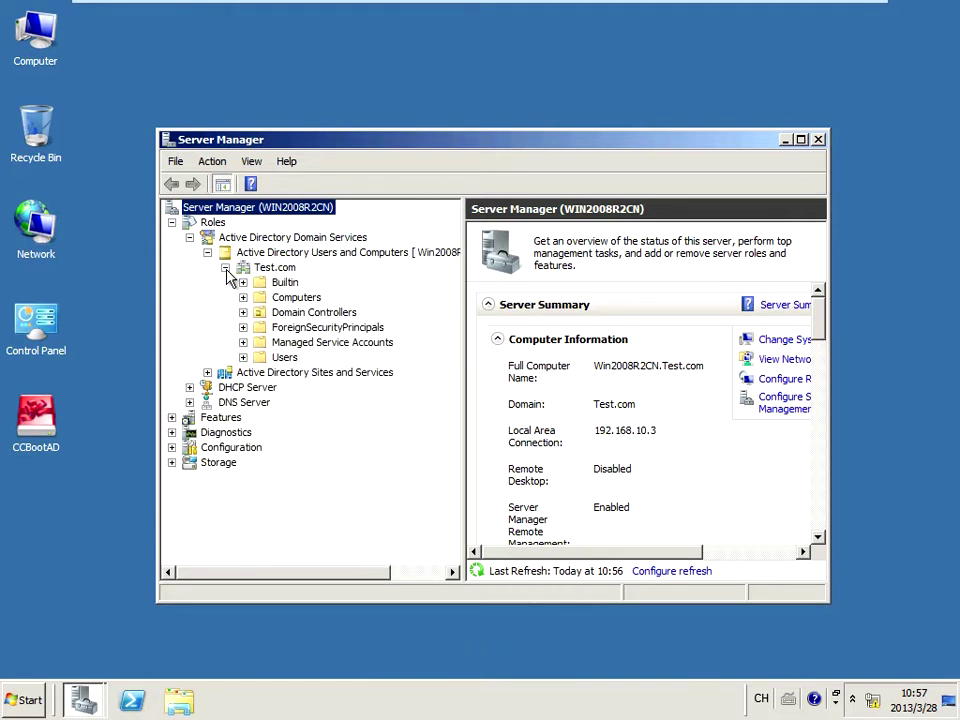
left_click(282, 360)
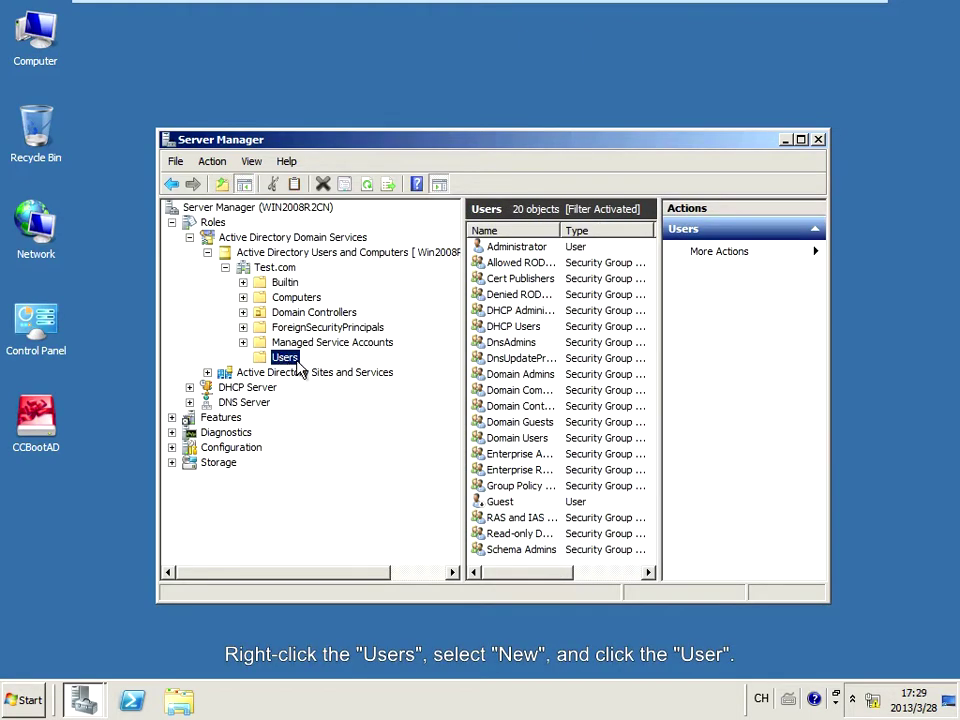
Step: Start a new user in the Users container named User001 with matching logon name
right_click(298, 368)
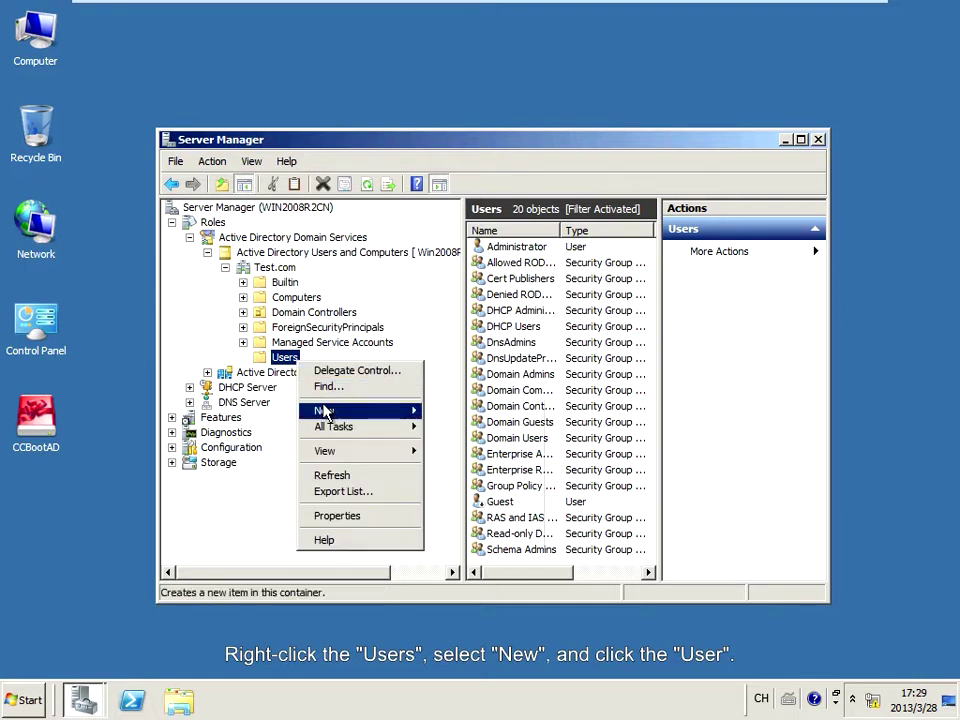
mouse_move(355, 413)
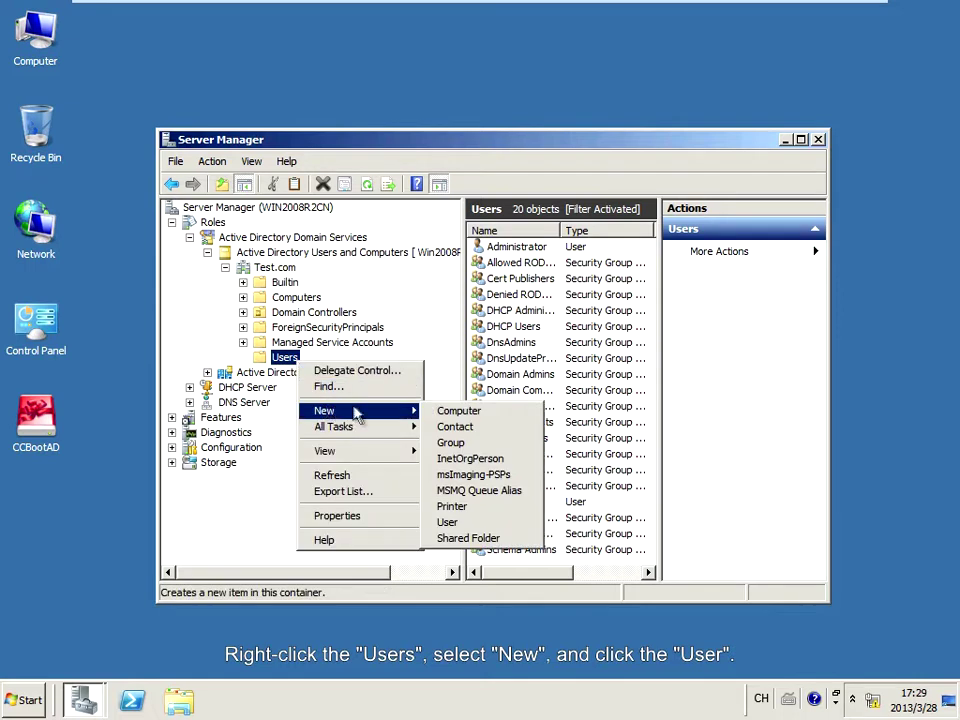
left_click(448, 522)
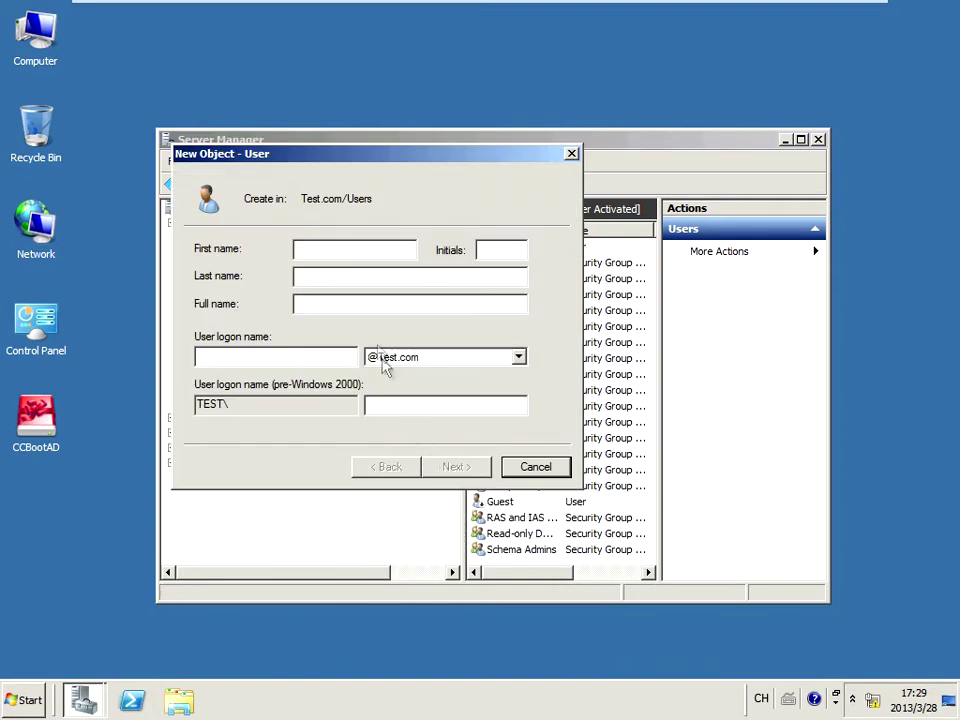
type("User001")
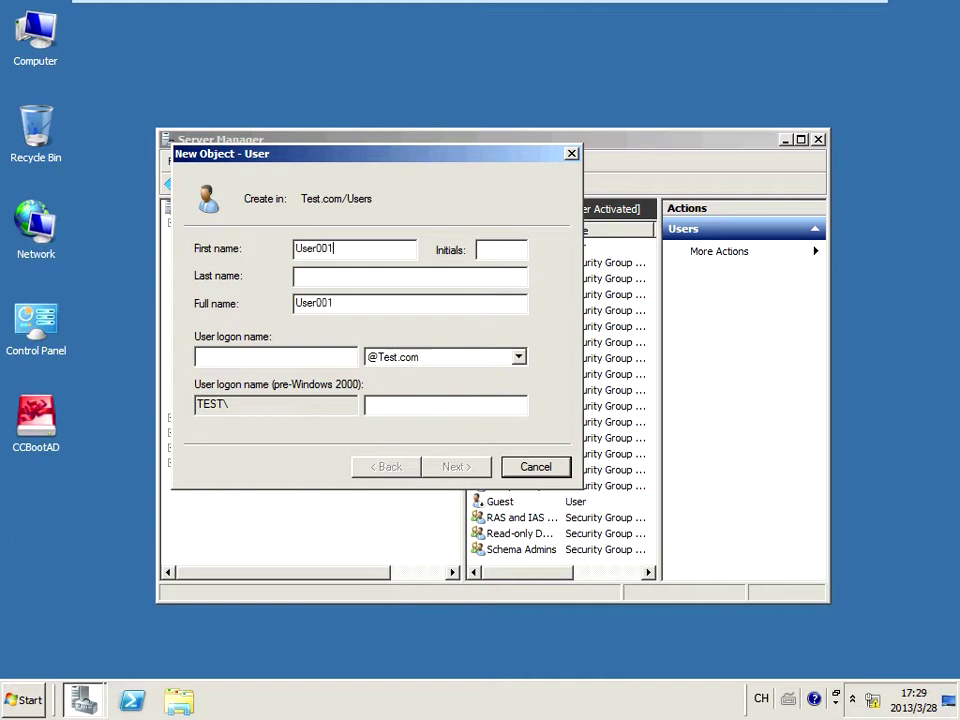
left_click(296, 358)
type("User001")
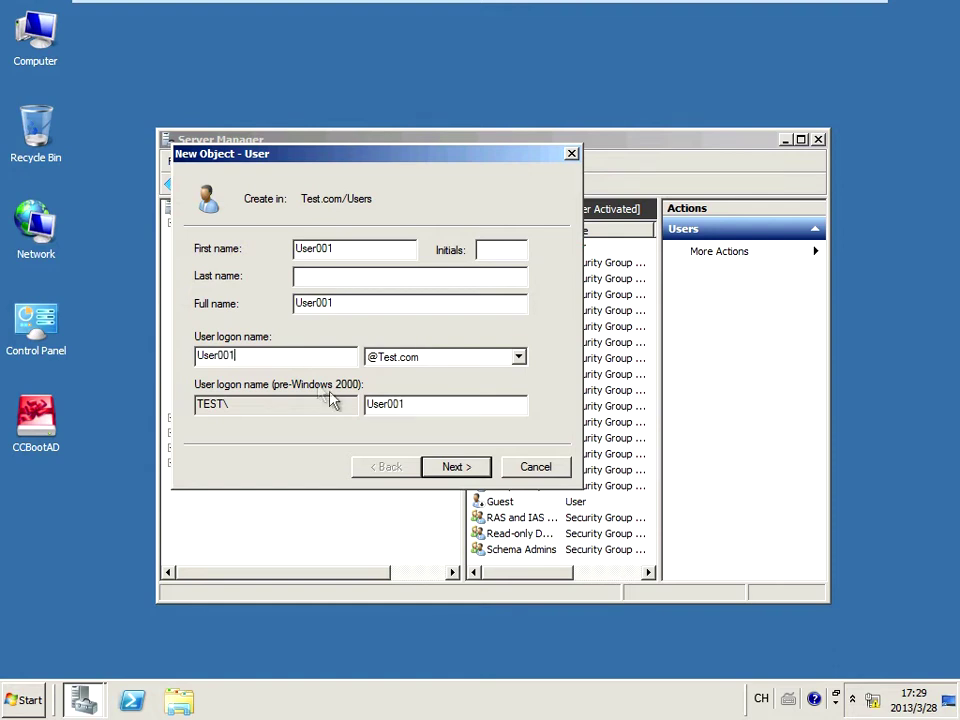
Step: Give User001 a never-expiring password with no change required at logon, and finish
left_click(438, 469)
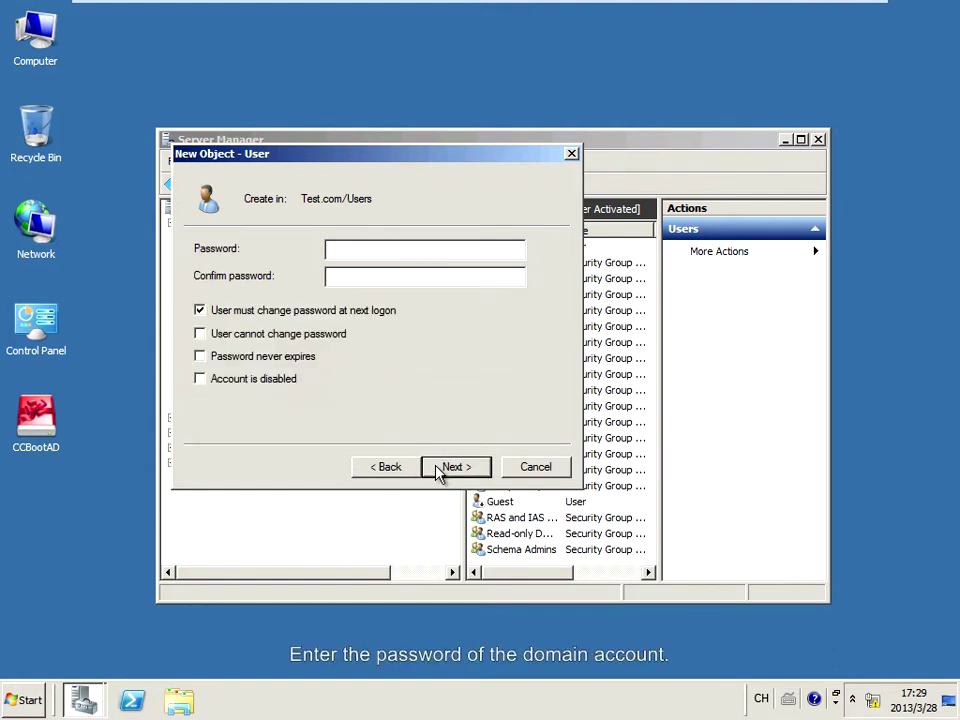
type("a")
left_click(344, 274)
type("a")
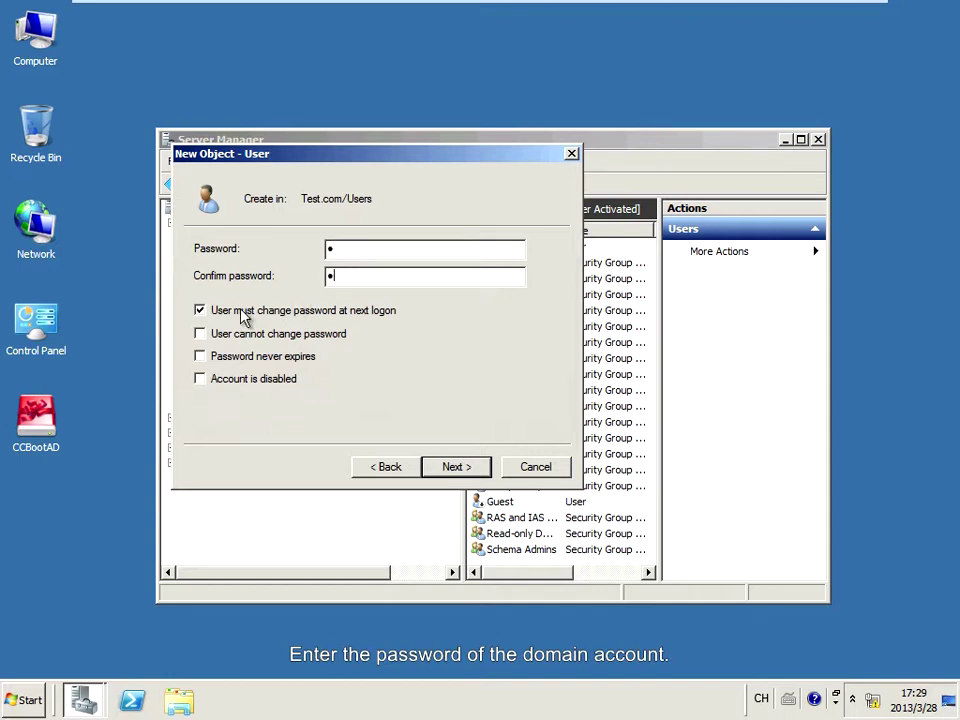
left_click(243, 316)
left_click(226, 357)
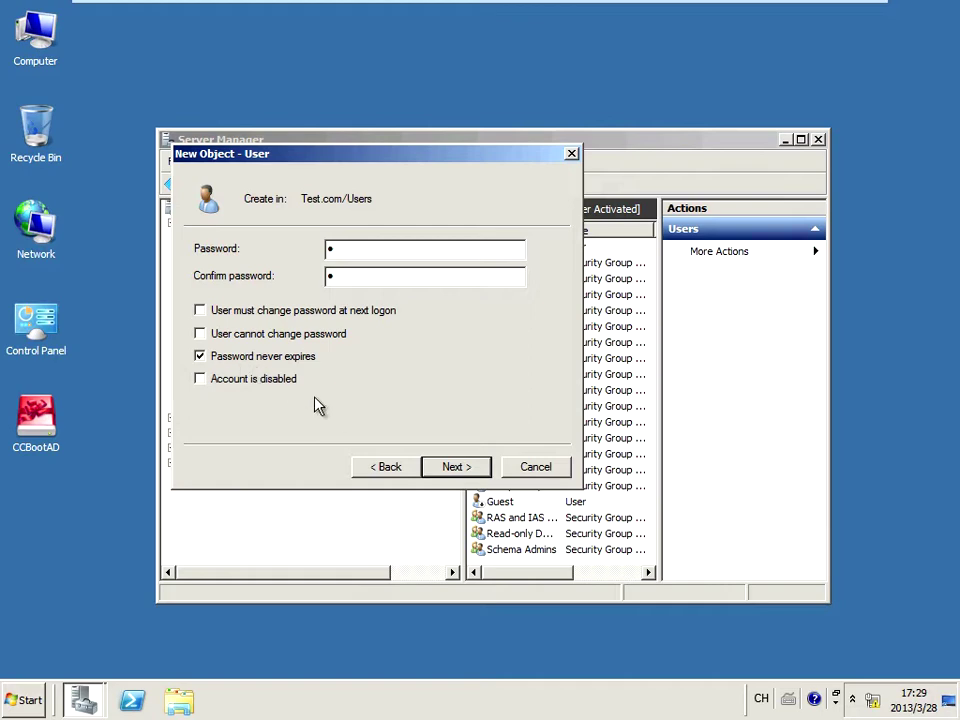
left_click(443, 467)
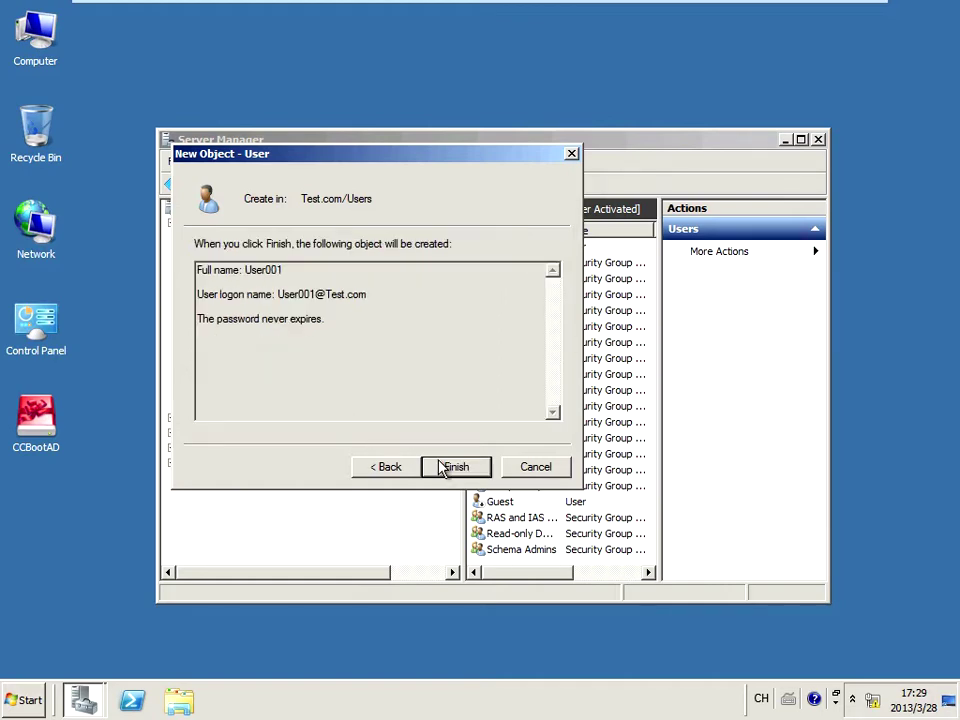
left_click(452, 467)
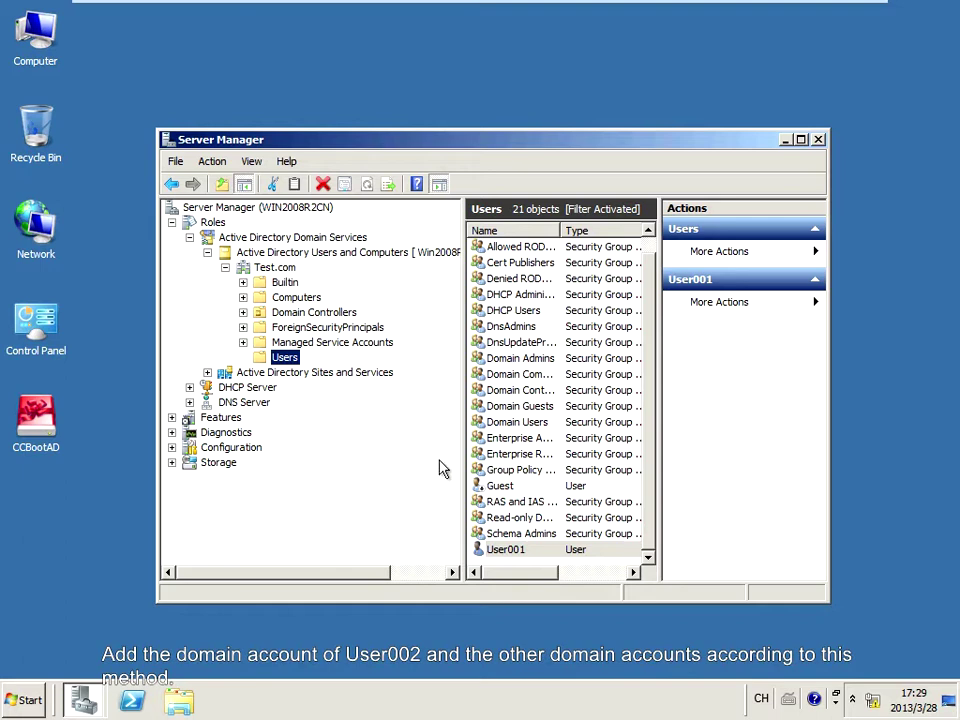
right_click(299, 364)
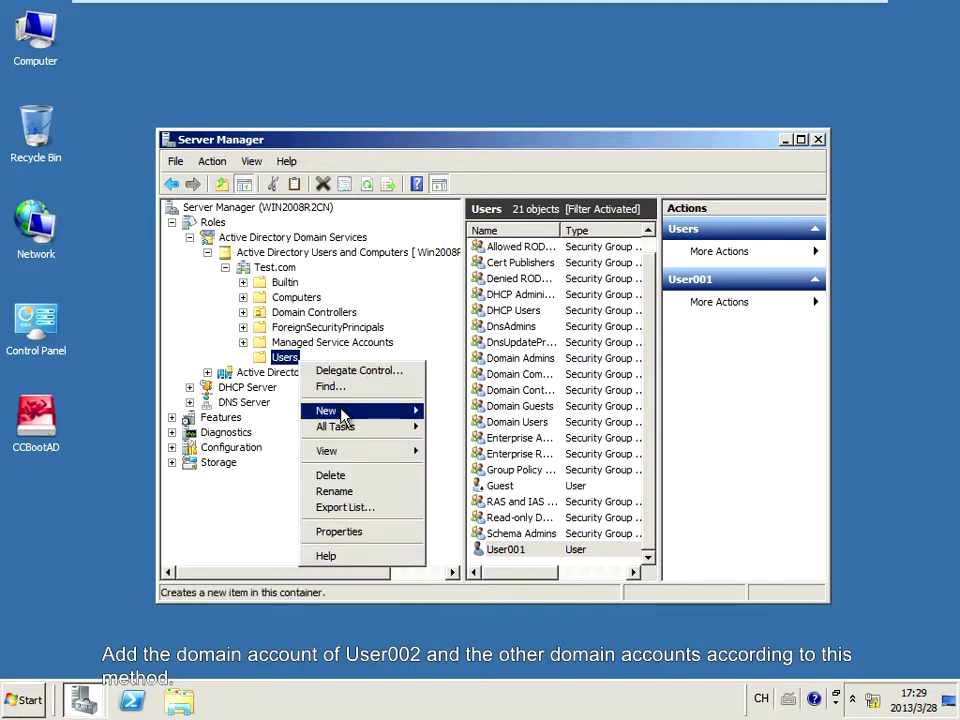
Step: Start another new user named User002 with a matching logon name
mouse_move(410, 414)
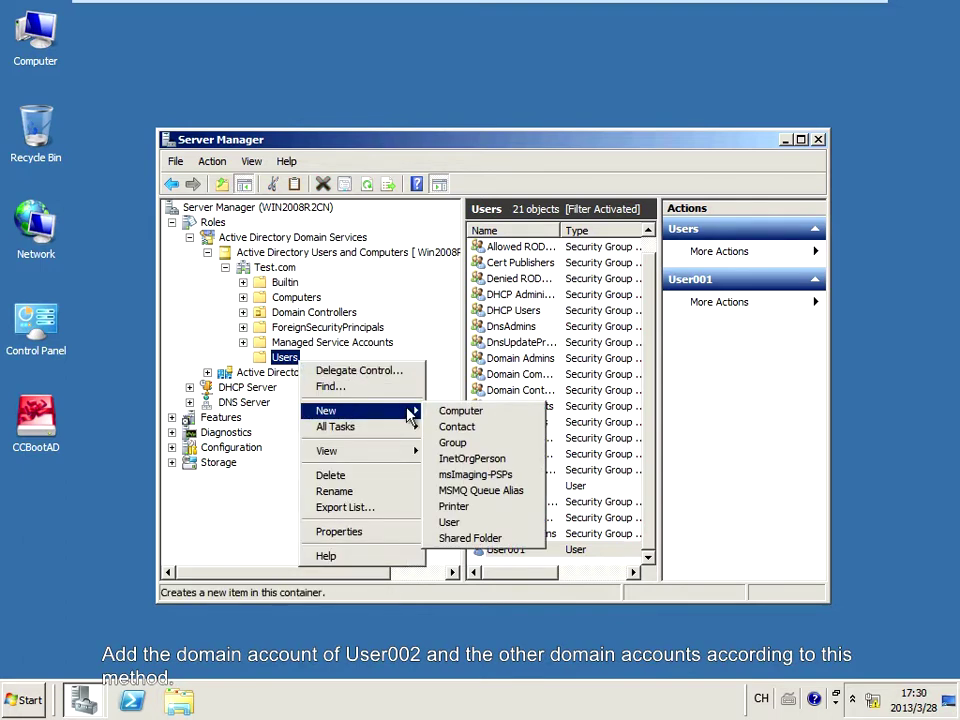
left_click(449, 522)
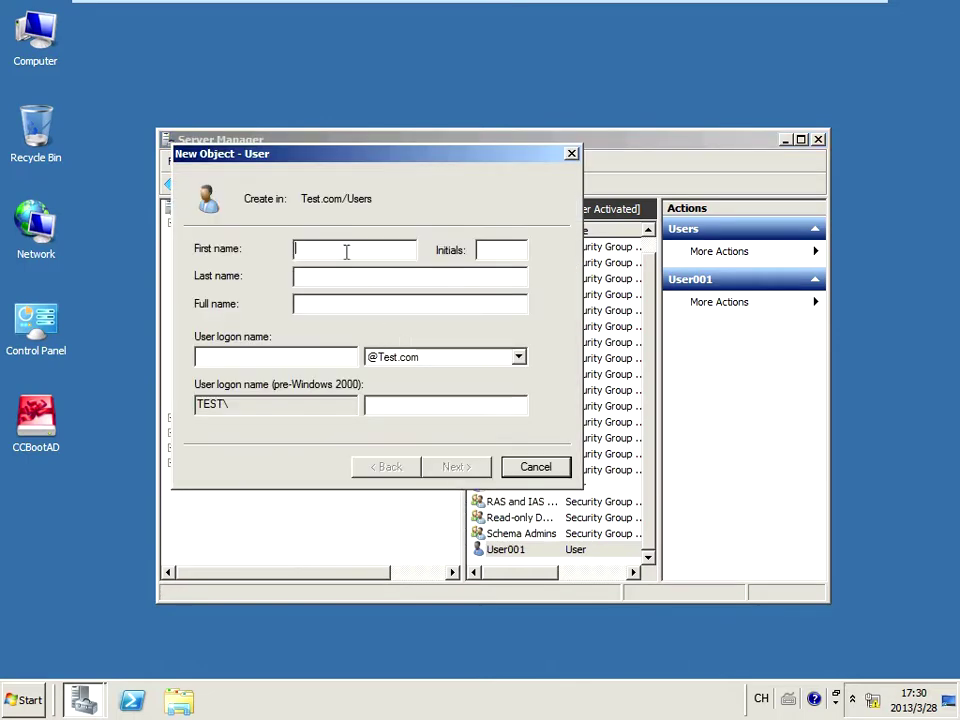
type("User002")
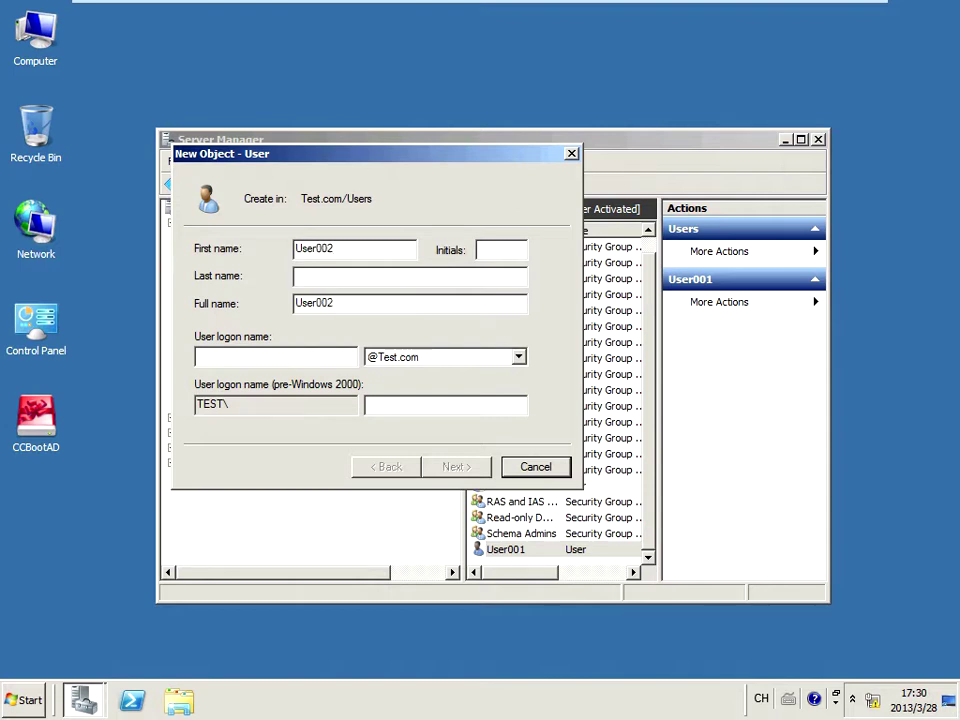
left_click(297, 358)
type("User002")
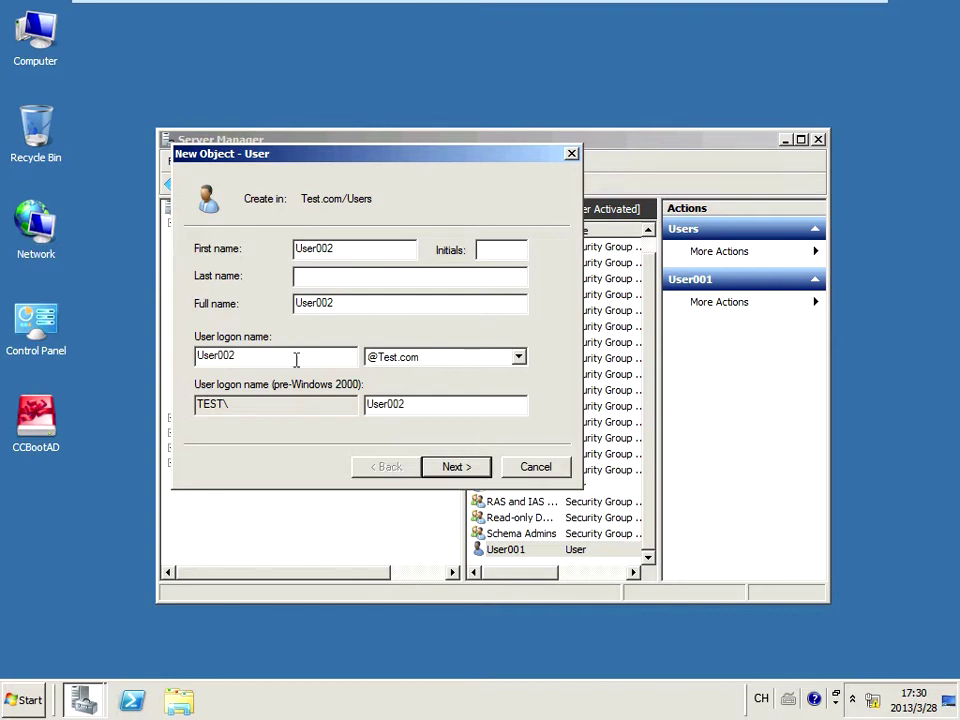
Step: Give User002 a never-expiring password without a change at logon, finish, and select the accounts
left_click(450, 466)
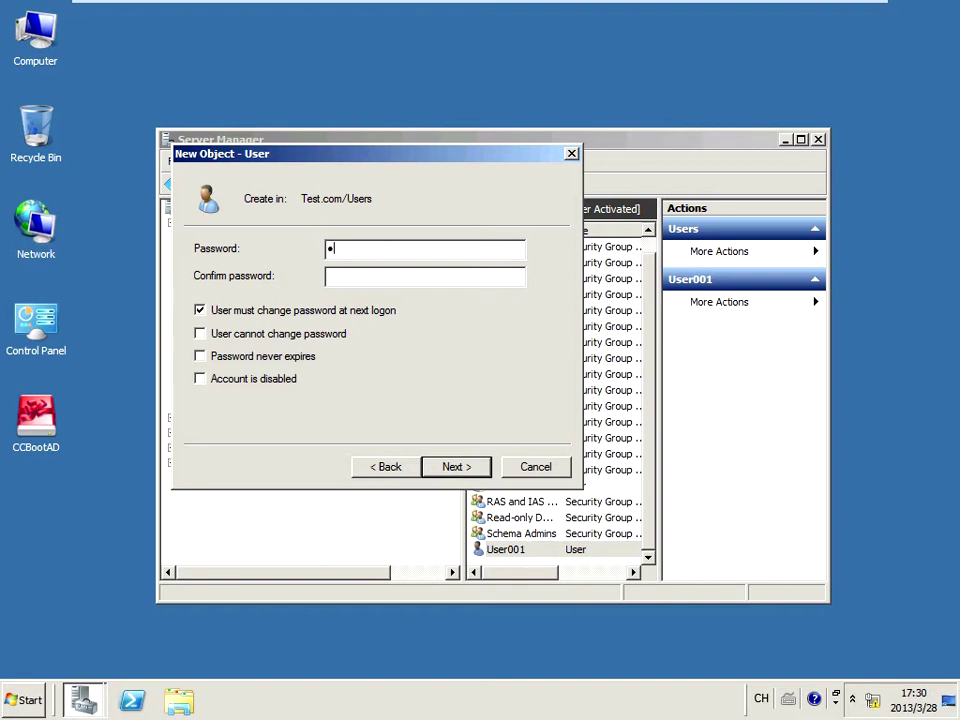
left_click(369, 274)
type("1")
left_click(296, 311)
left_click(205, 362)
left_click(448, 467)
left_click(447, 468)
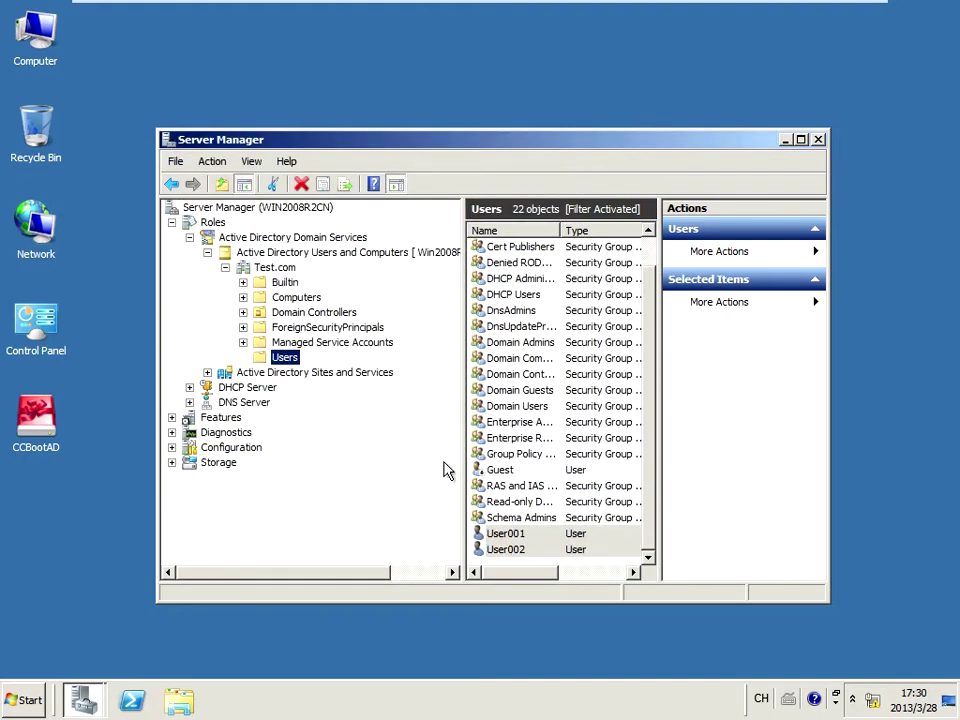
left_click(482, 552)
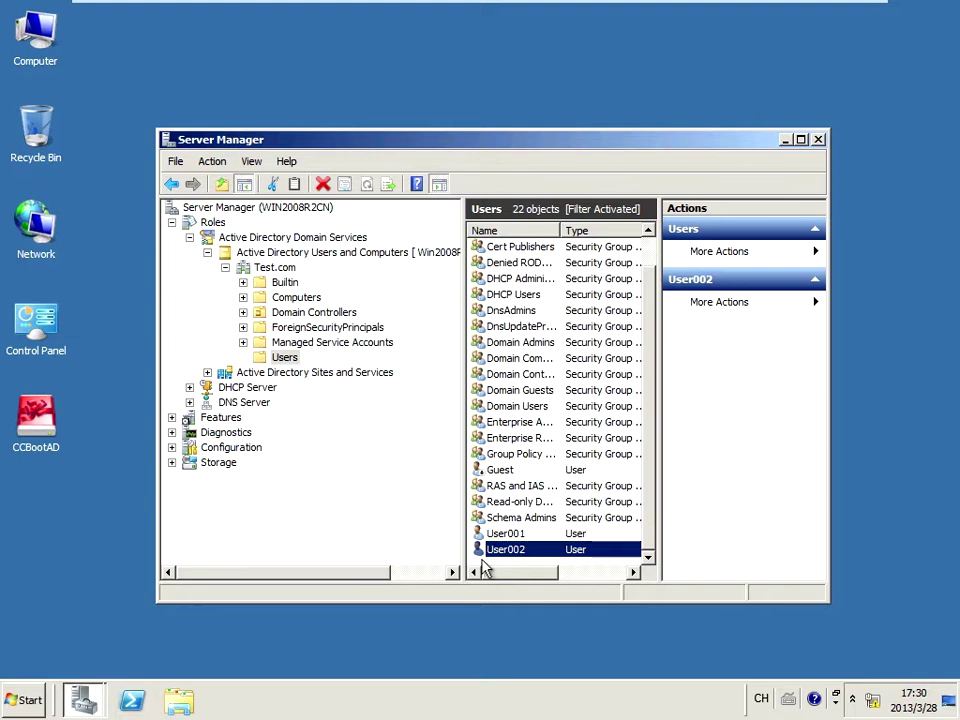
left_click(500, 535, "ctrl")
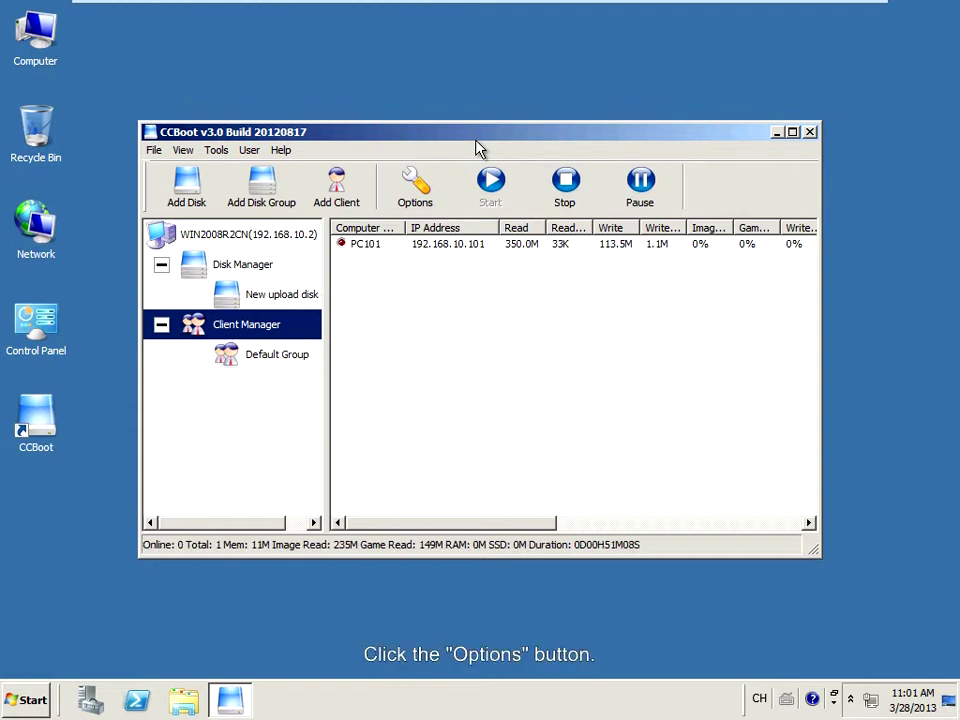
Step: Open CCBoot Options and launch the public client batch script in Notepad
left_click(435, 200)
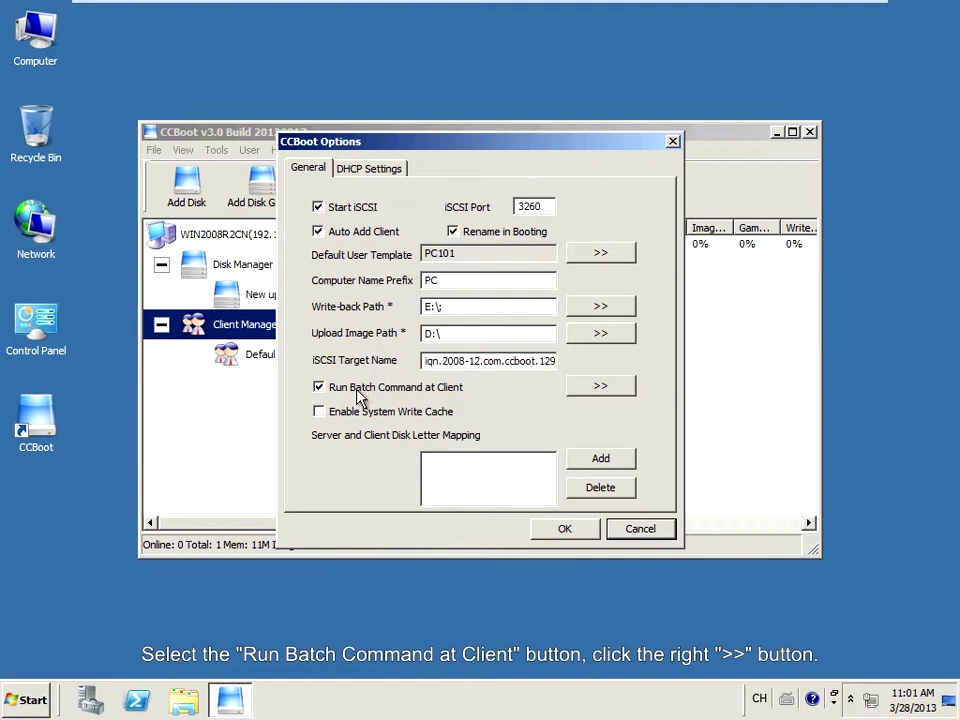
left_click(575, 392)
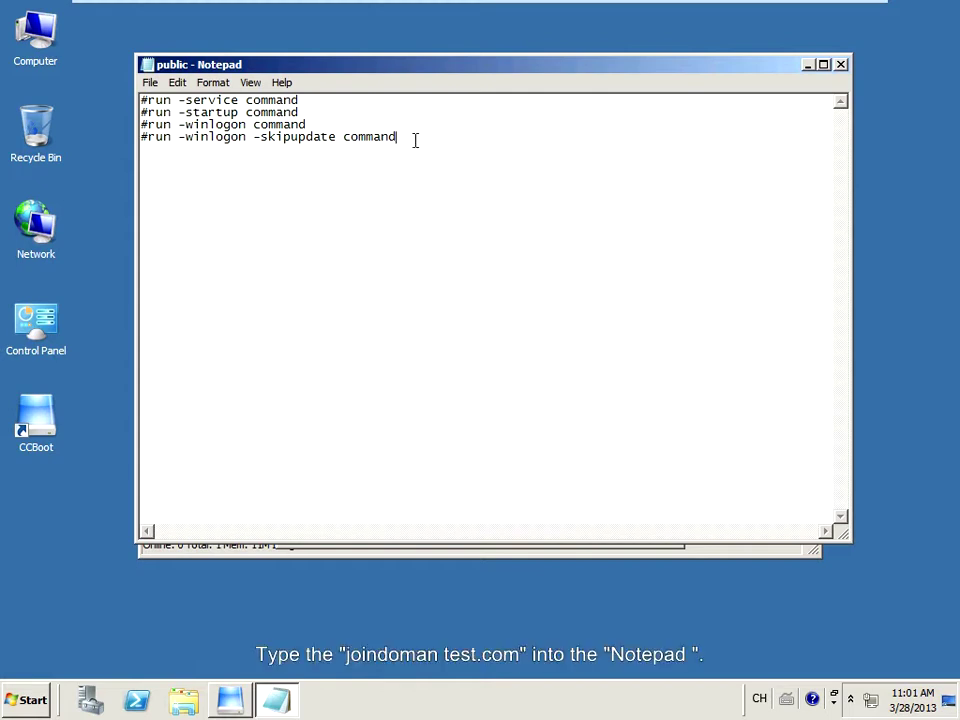
Step: Add the line 'joindomain test.com' to the public batch script, save it, and exit Notepad
type("joindomain te")
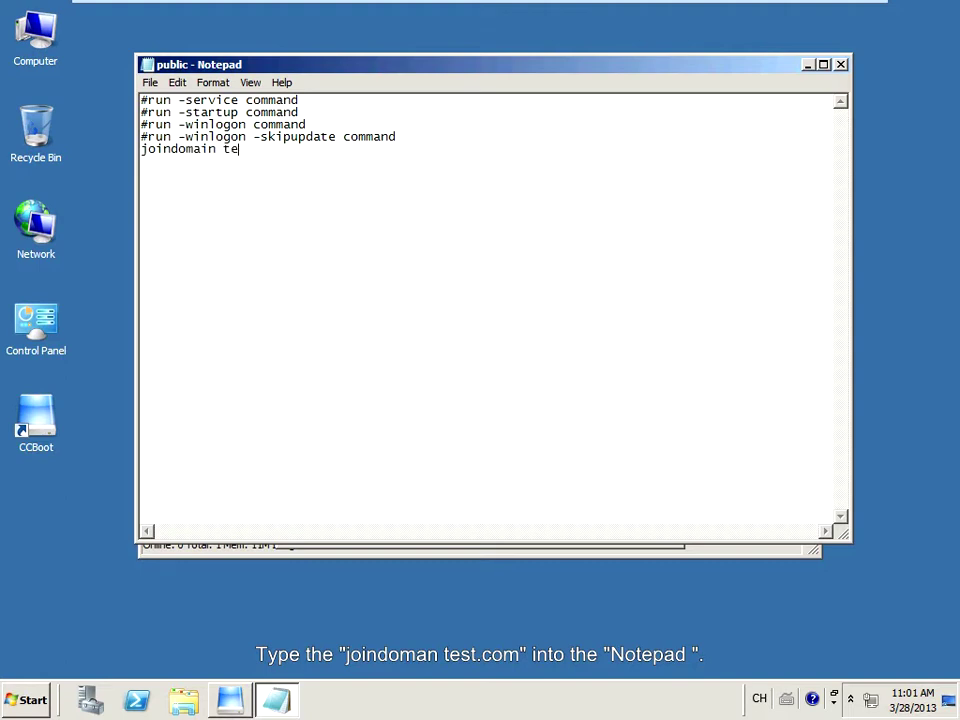
type("st.com")
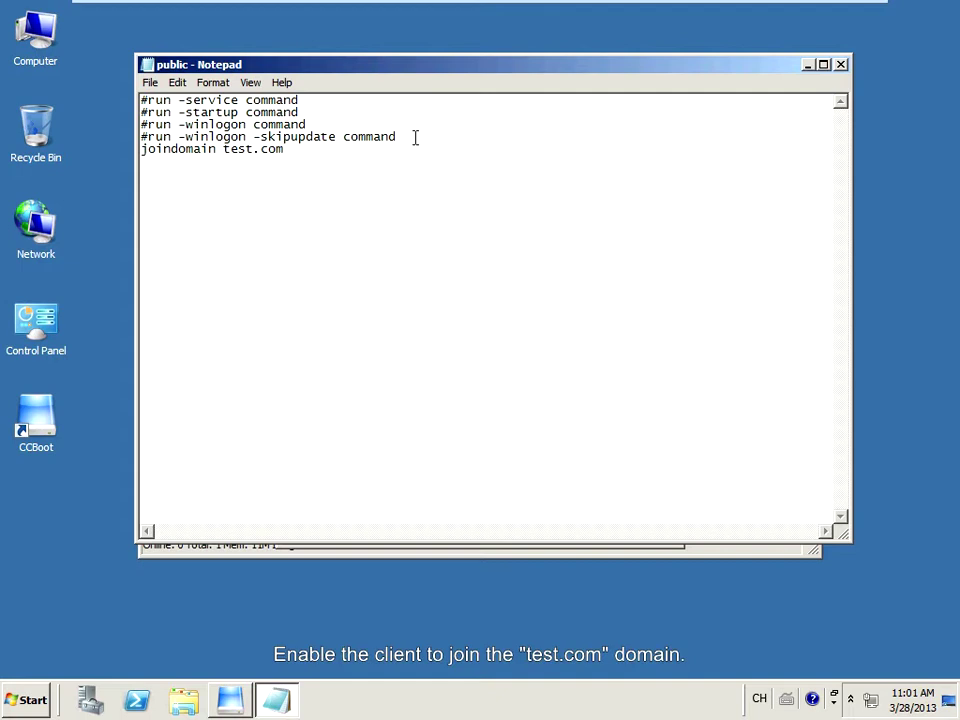
left_click(150, 84)
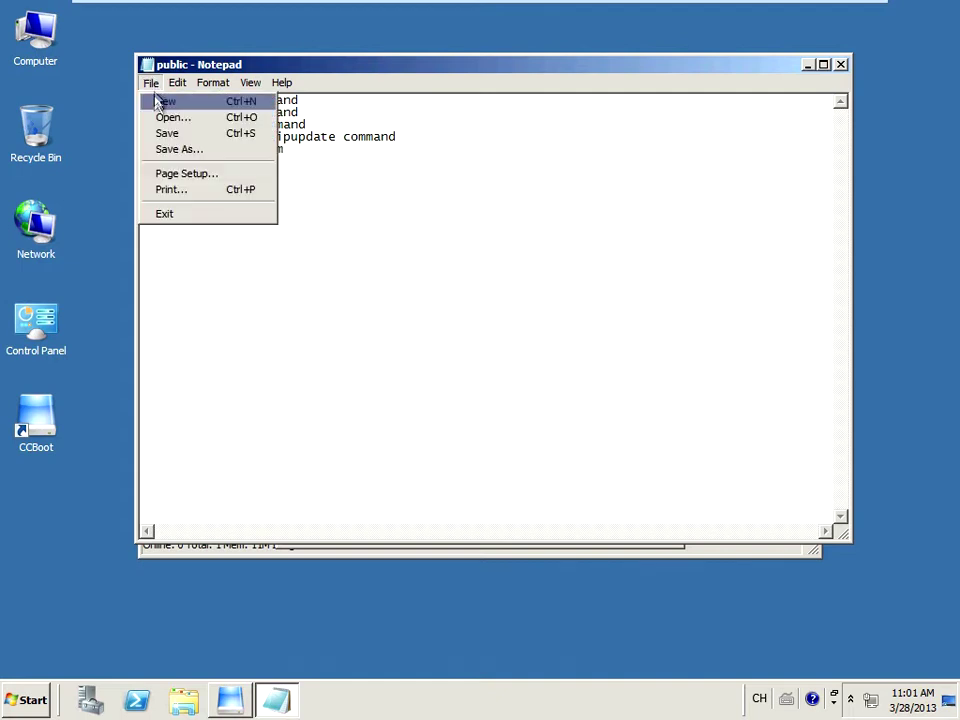
left_click(163, 137)
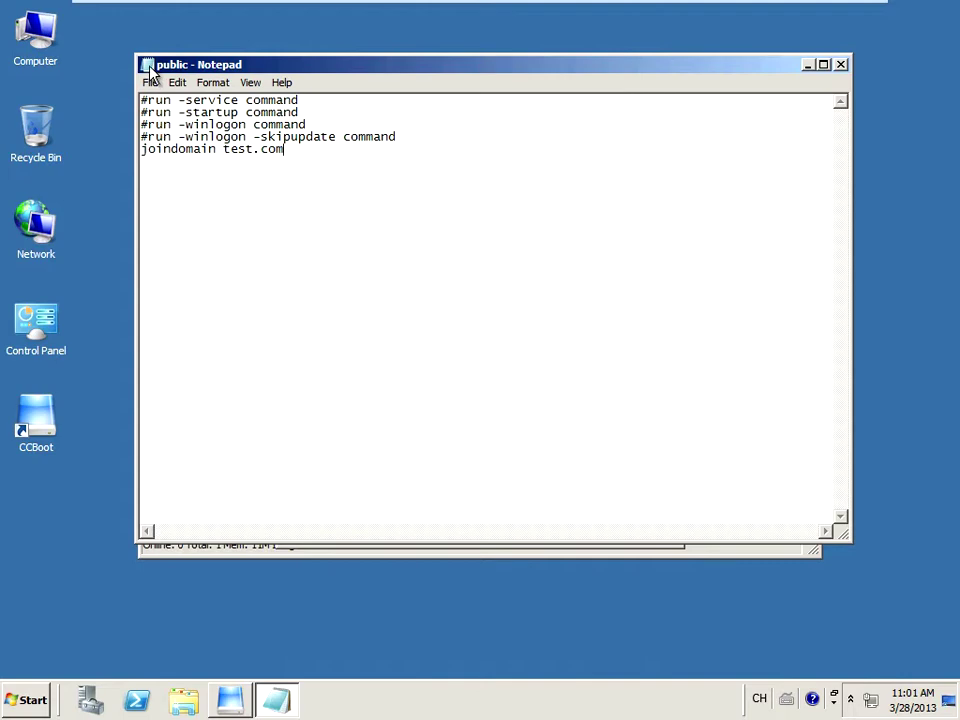
left_click(150, 84)
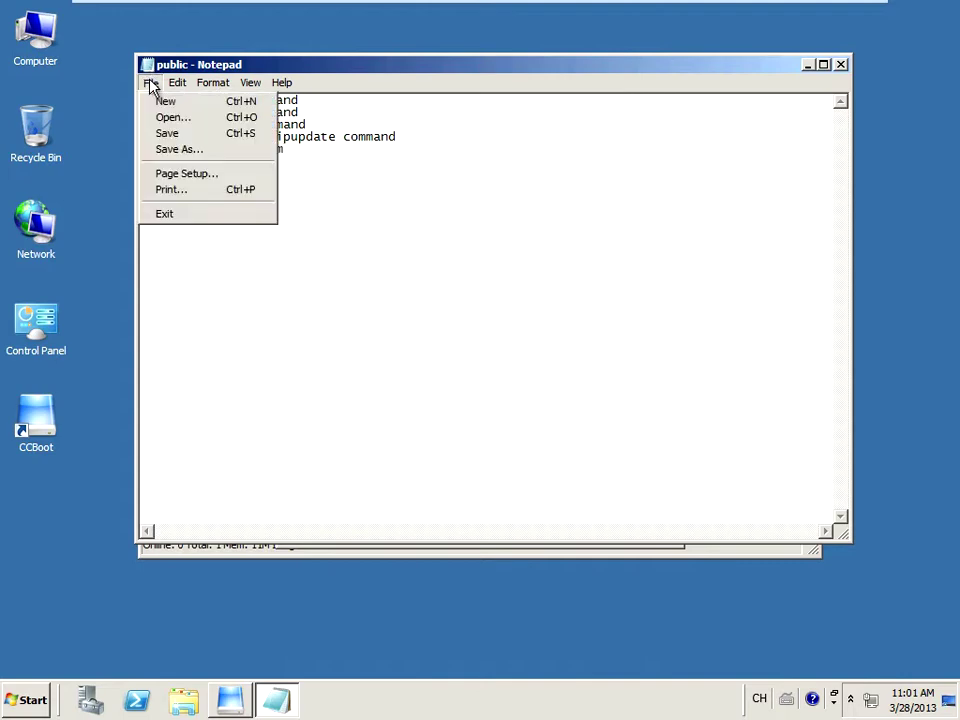
left_click(162, 216)
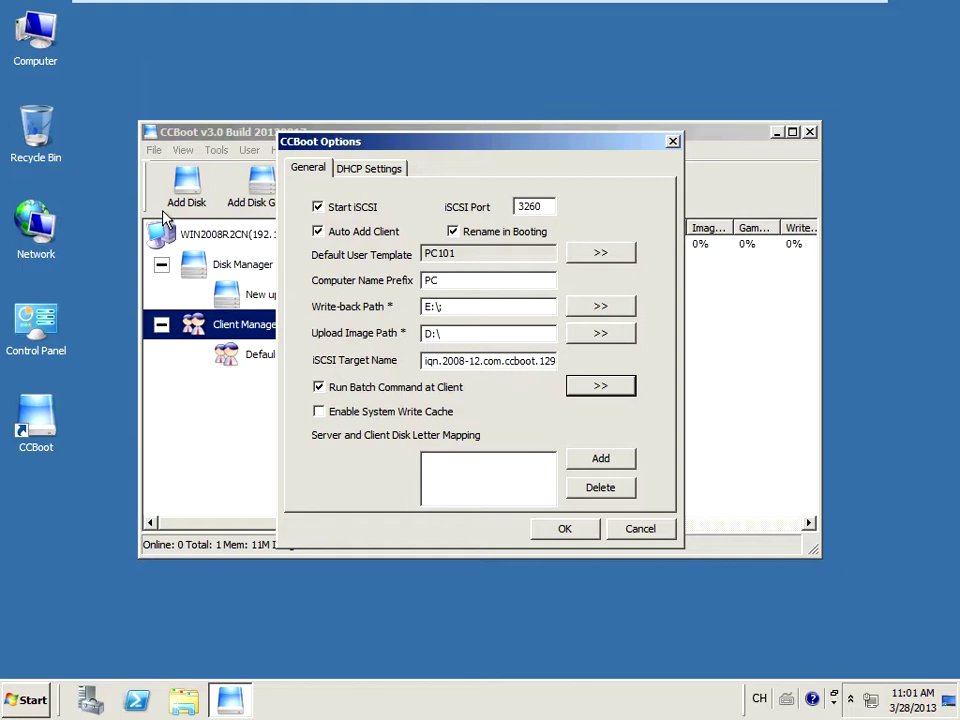
Step: Accept the CCBoot Options with OK and acknowledge the settings-saved confirmation
left_click(557, 531)
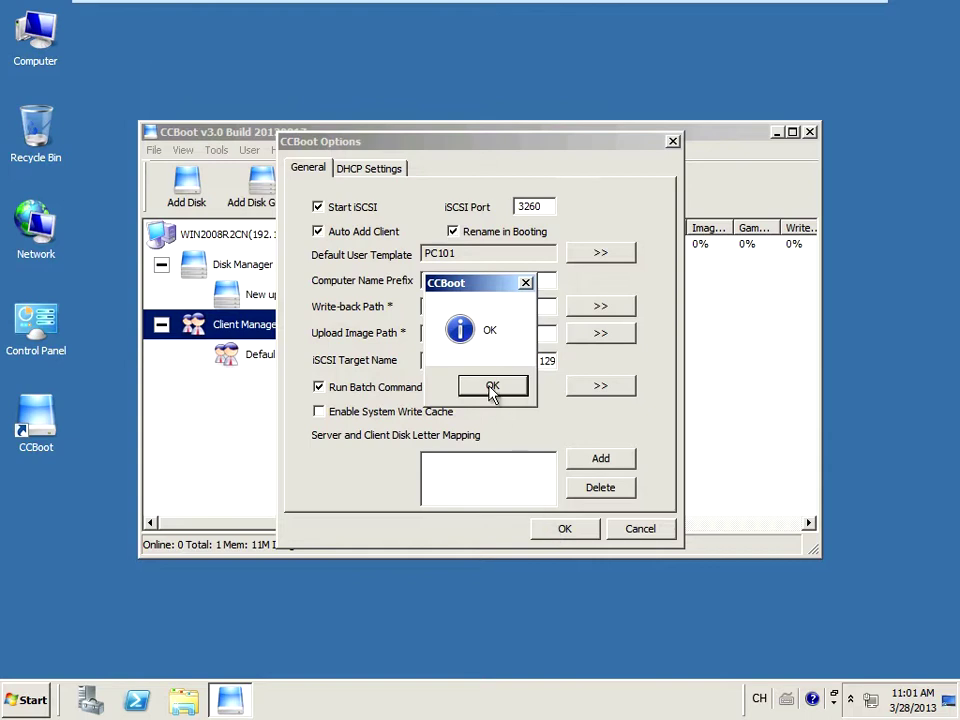
left_click(491, 388)
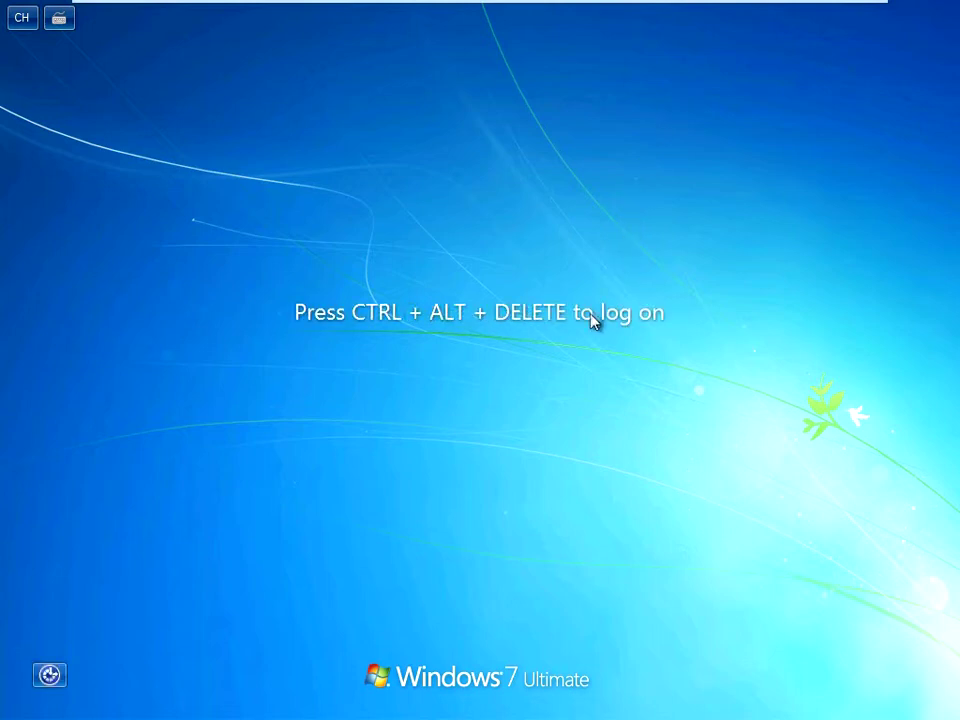
Step: Log on to PC101 as domain user User001 on TEST via Other User, entering its password
key("ctrl+alt+Delete")
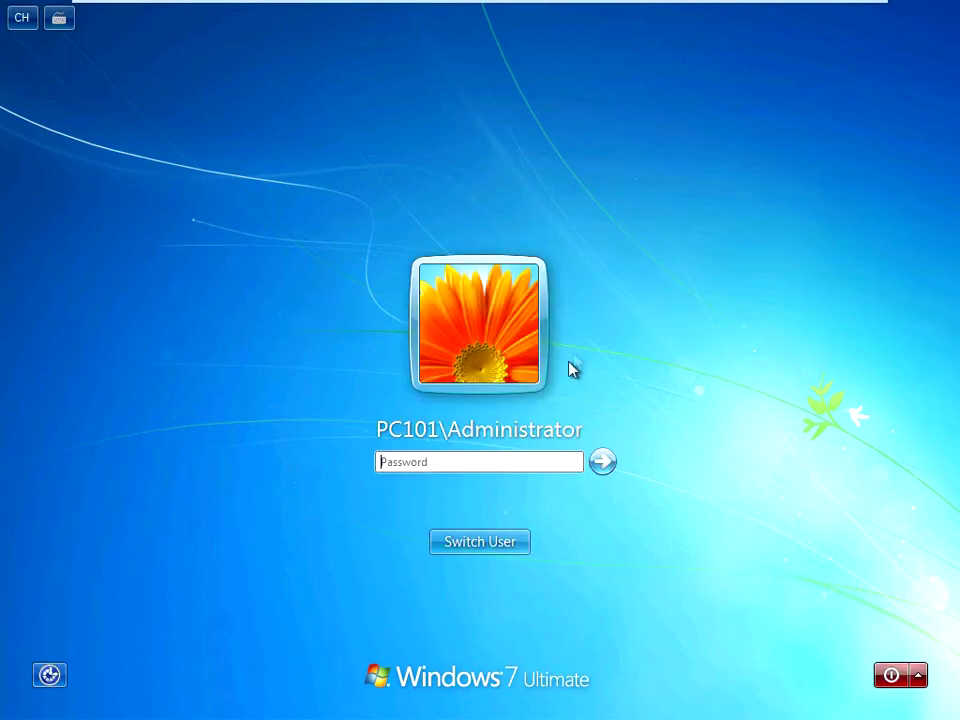
left_click(499, 543)
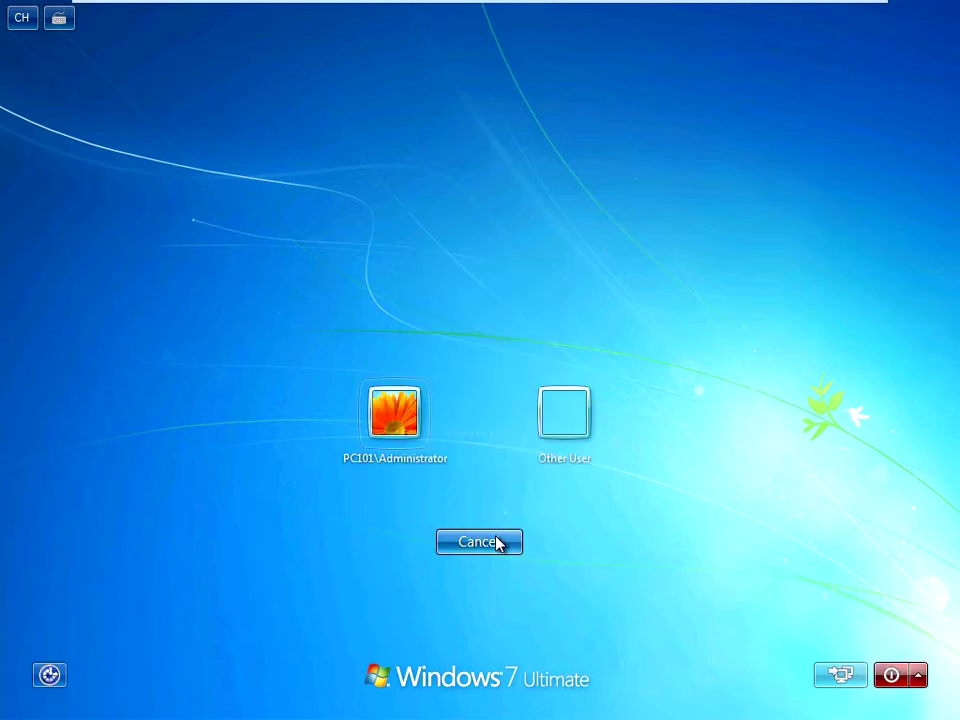
left_click(535, 404)
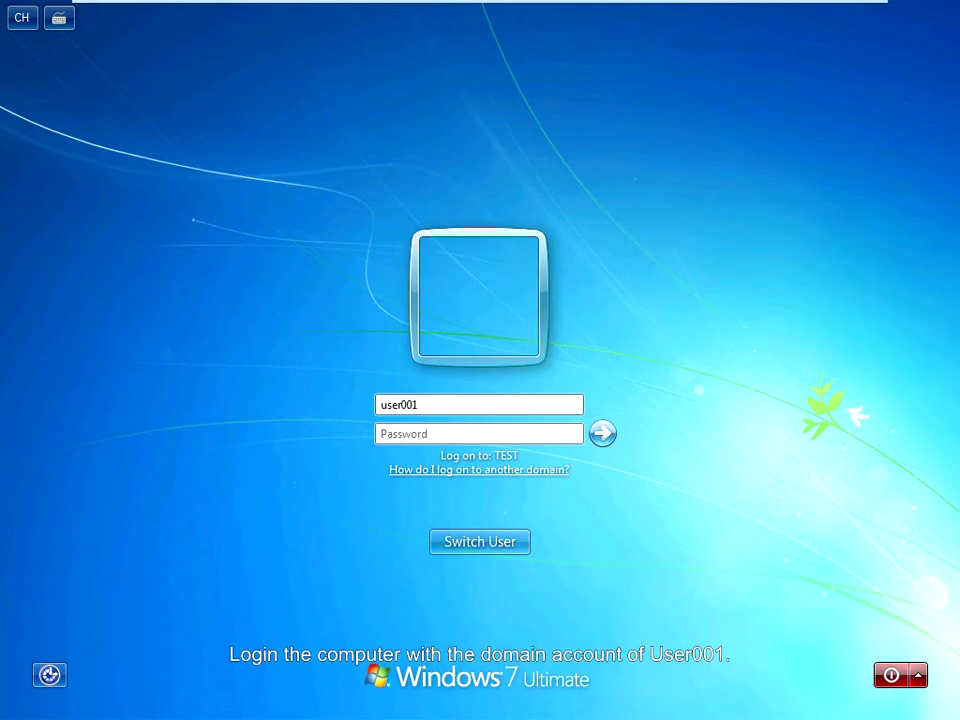
left_click(497, 432)
type("p")
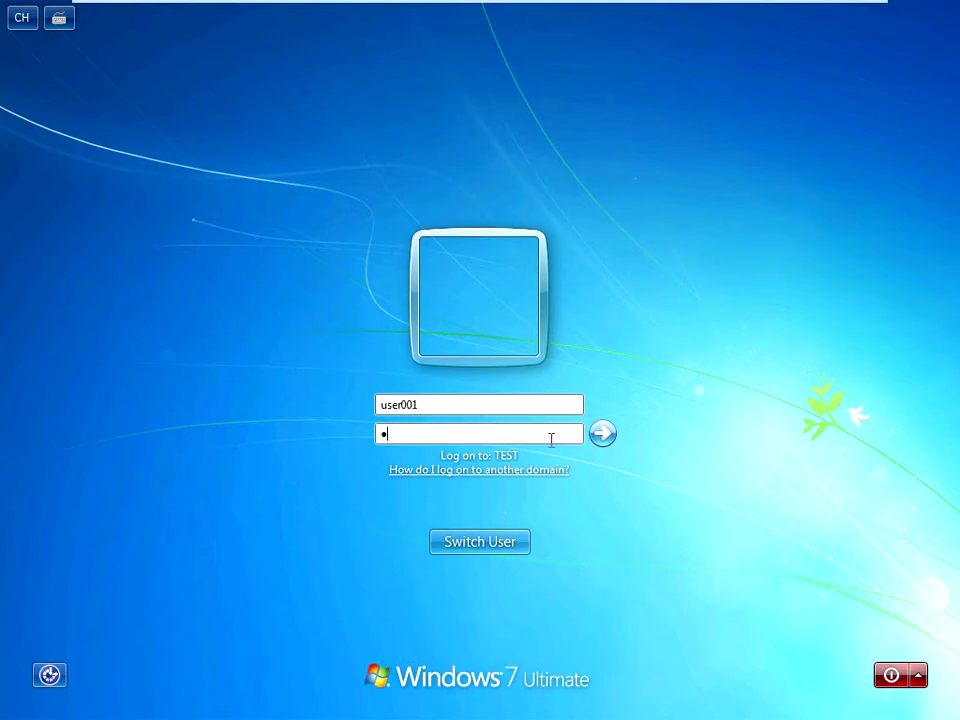
left_click(602, 437)
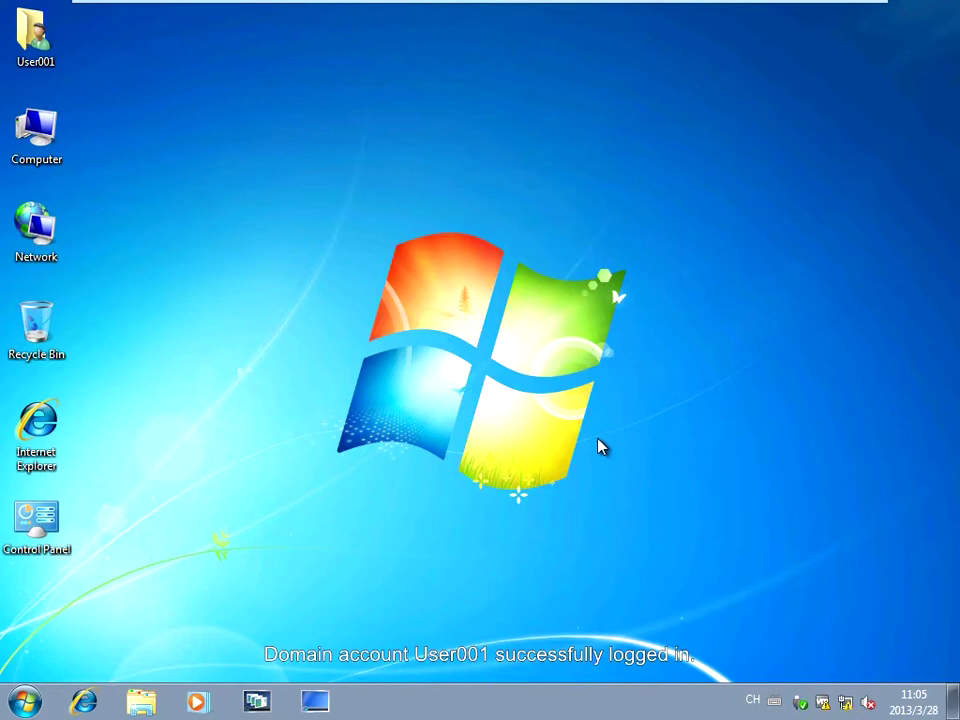
right_click(50, 145)
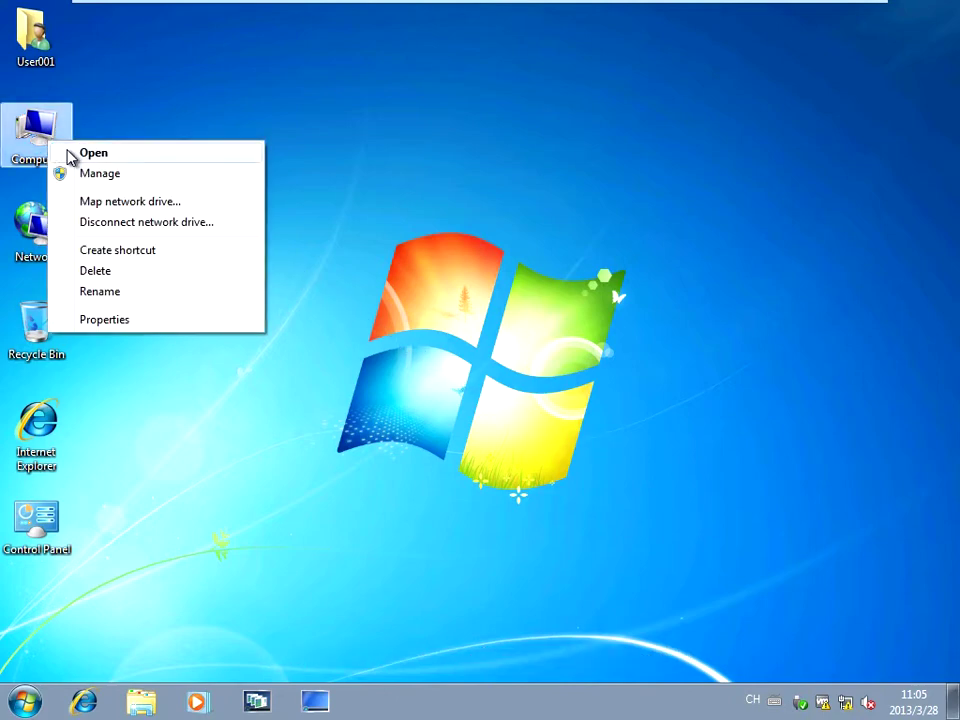
left_click(74, 152)
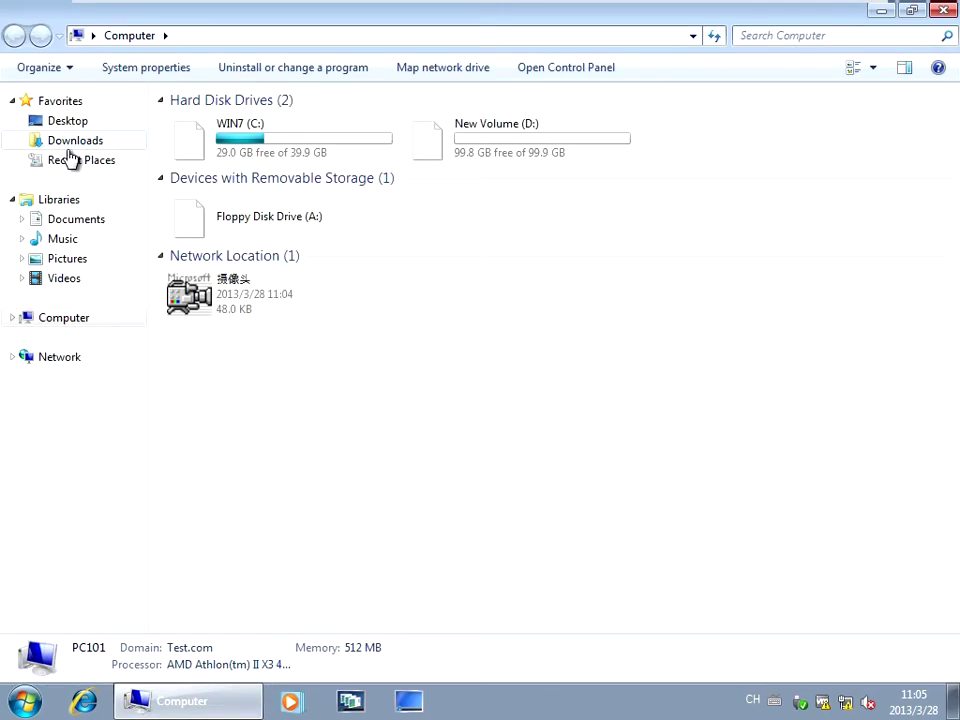
left_click(527, 145)
right_click(527, 145)
left_click(561, 151)
left_click(206, 145)
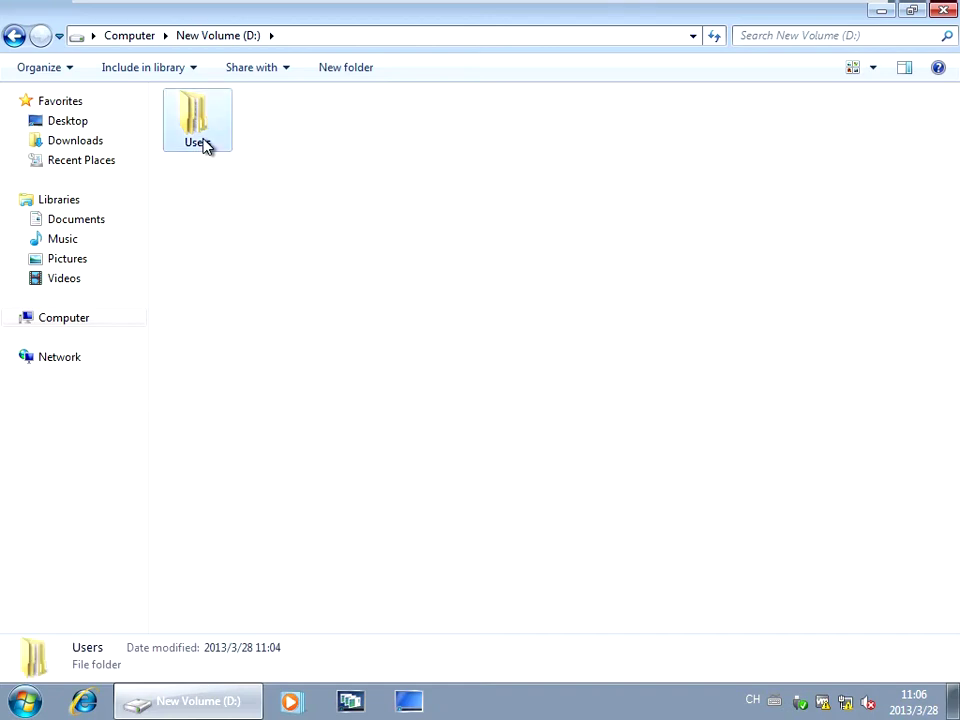
right_click(206, 143)
left_click(238, 160)
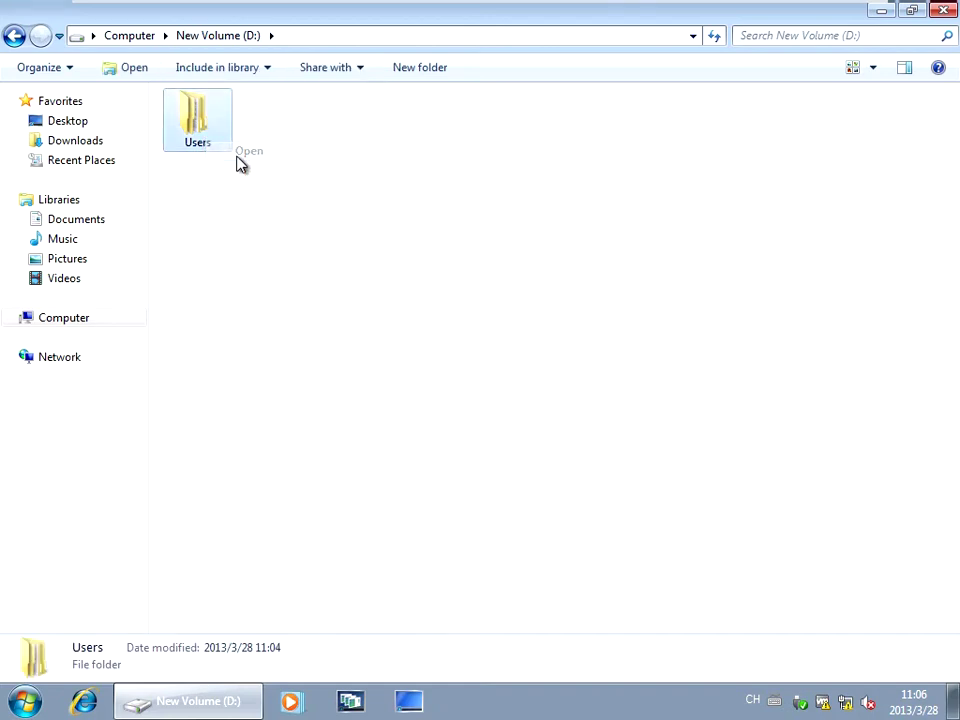
left_click(210, 143)
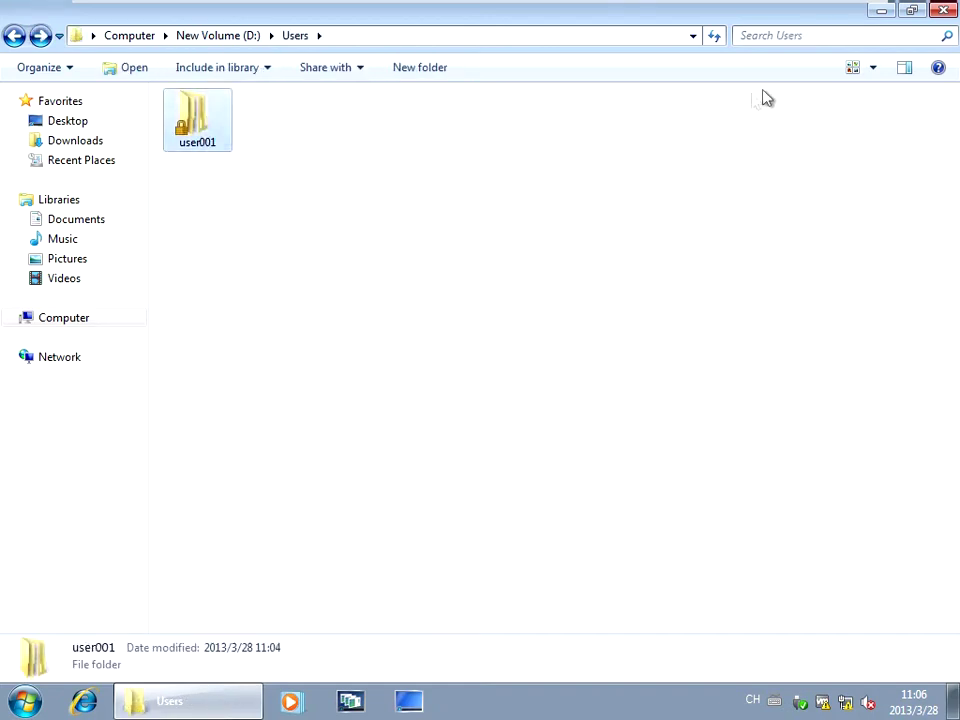
left_click(938, 12)
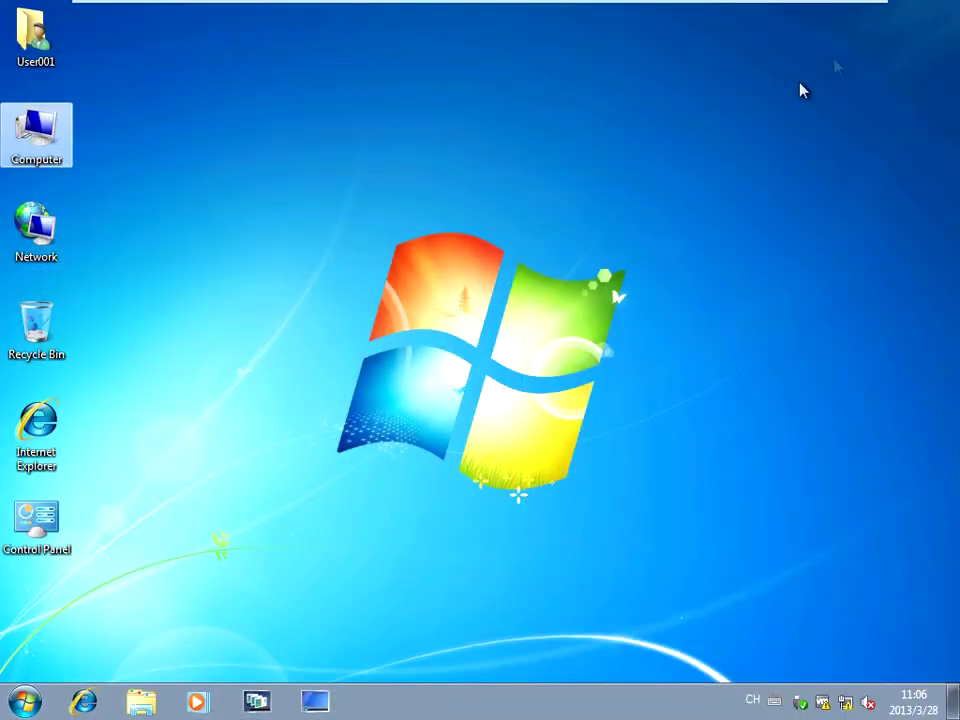
left_click(447, 345)
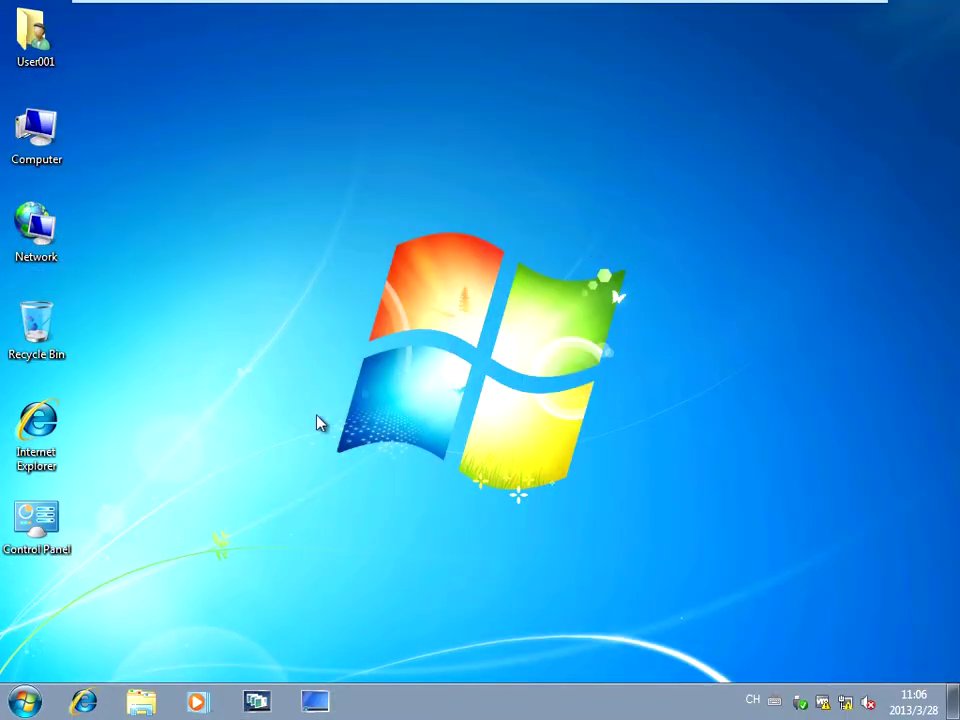
Step: Log the domain user off Windows 7 using Log off from the Start menu's Shut down options
left_click(27, 703)
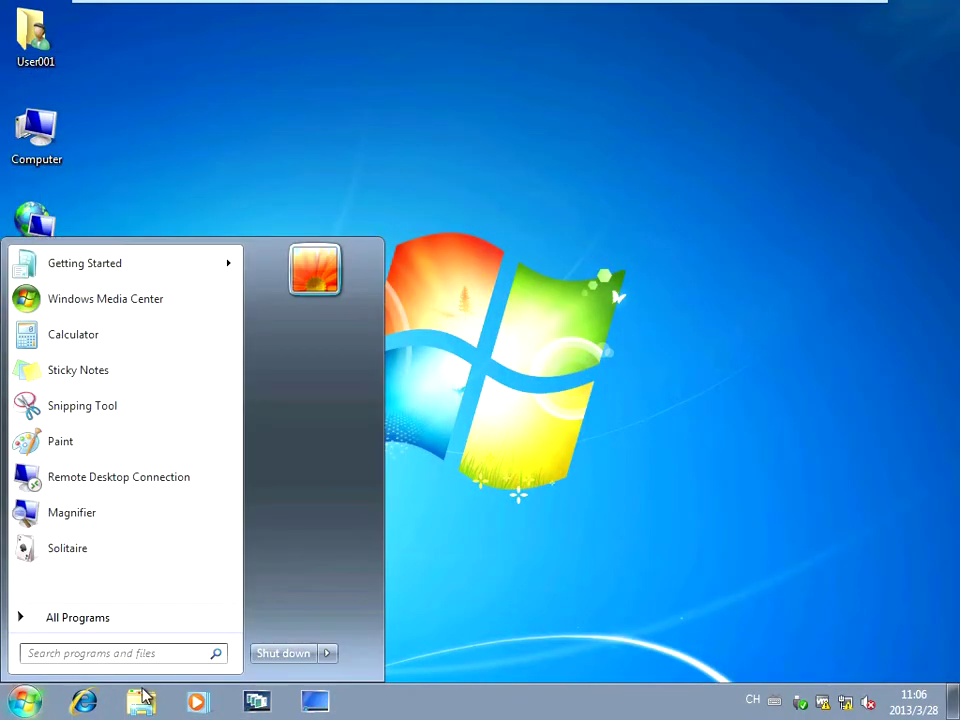
mouse_move(323, 654)
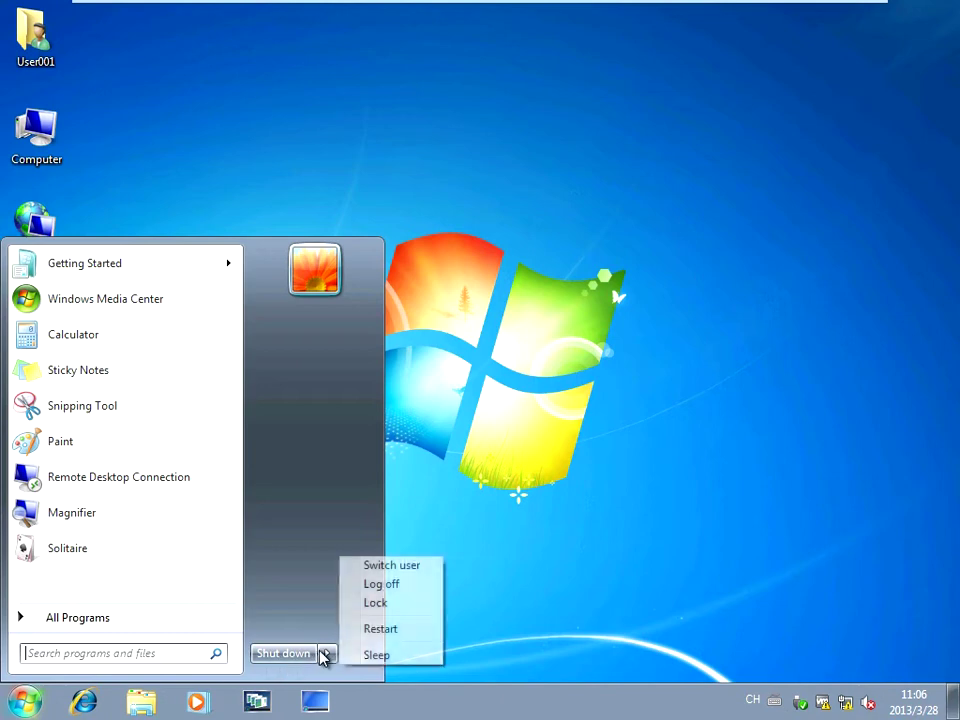
left_click(378, 584)
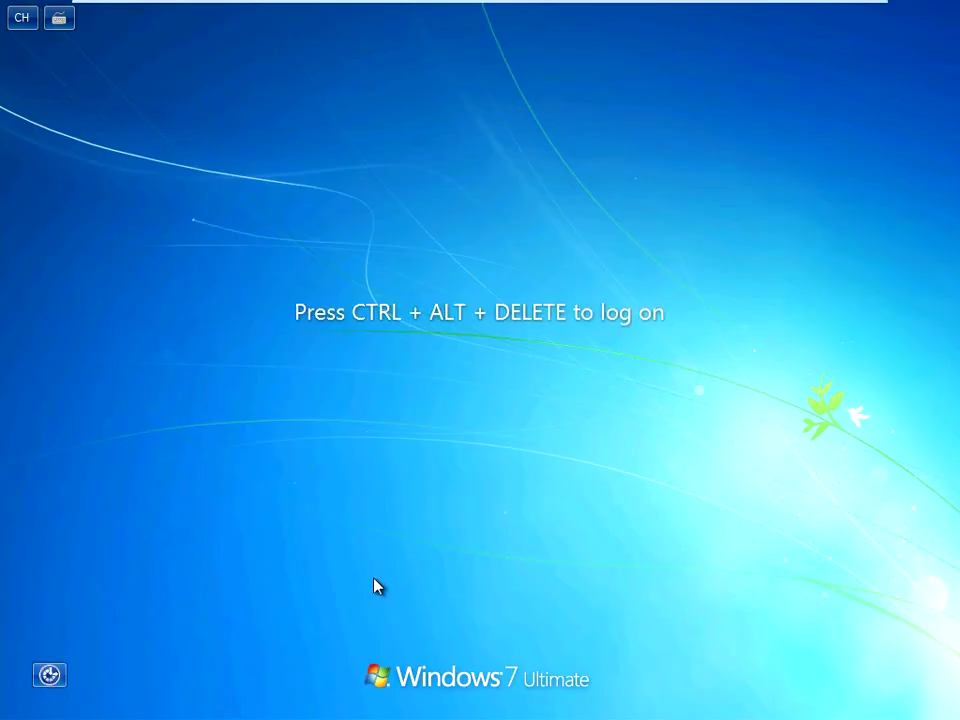
Step: Log on to the client as domain user User002 via Other User, entering its credentials
key("ctrl+alt+Delete")
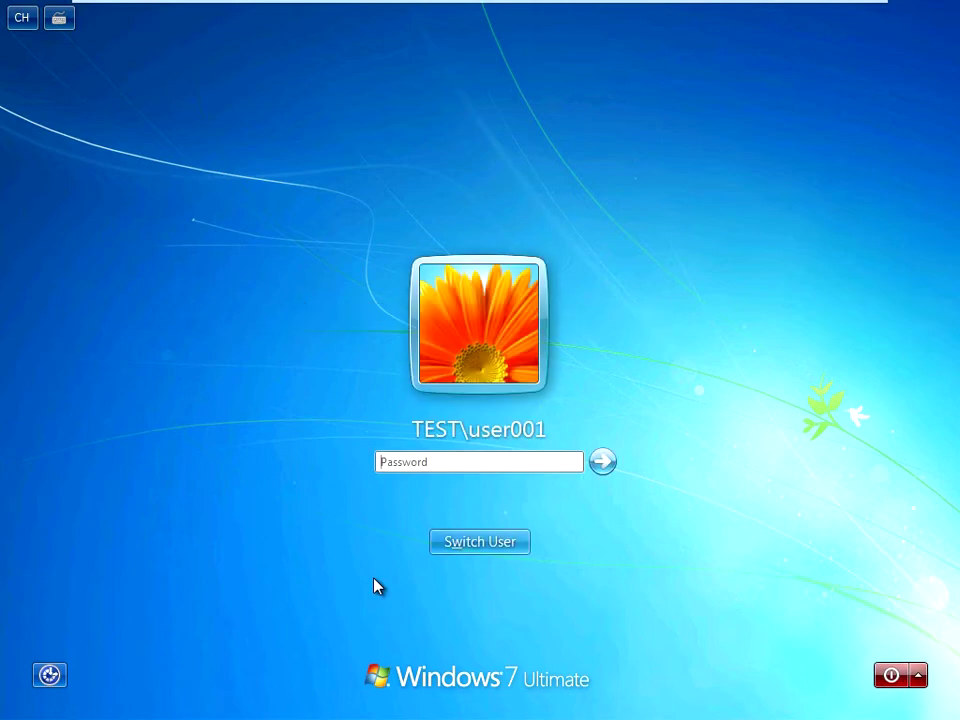
left_click(464, 548)
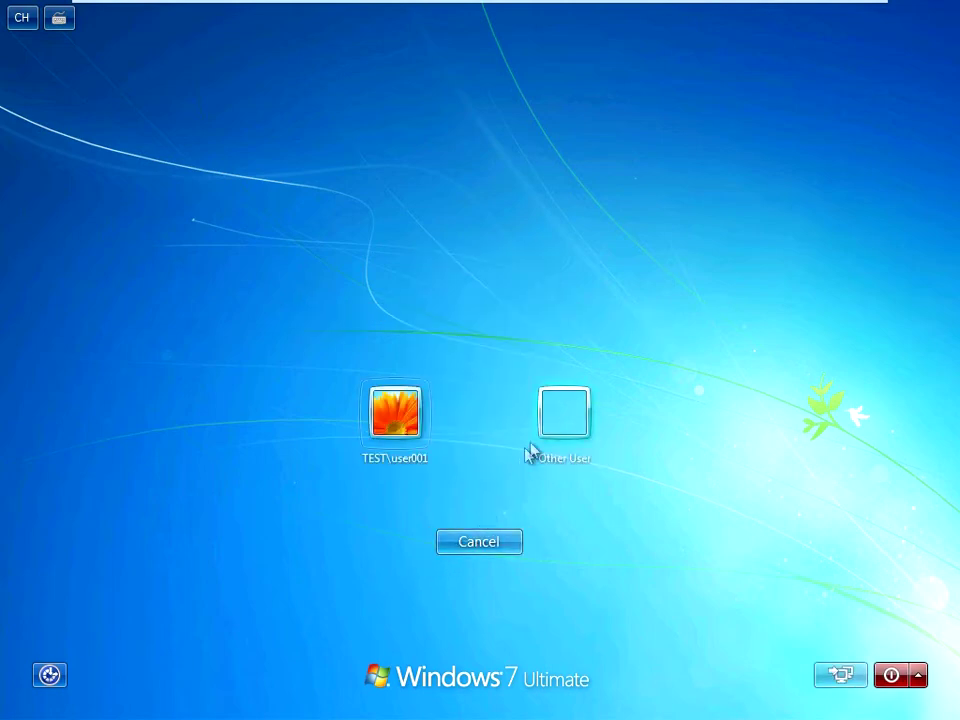
left_click(553, 431)
left_click(497, 406)
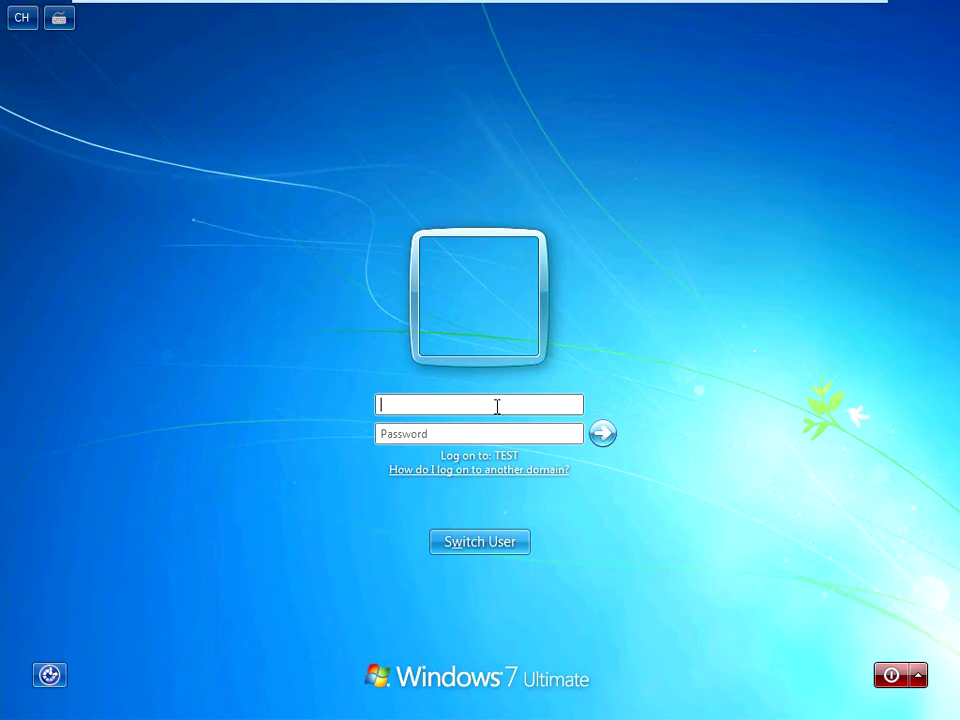
type("user002")
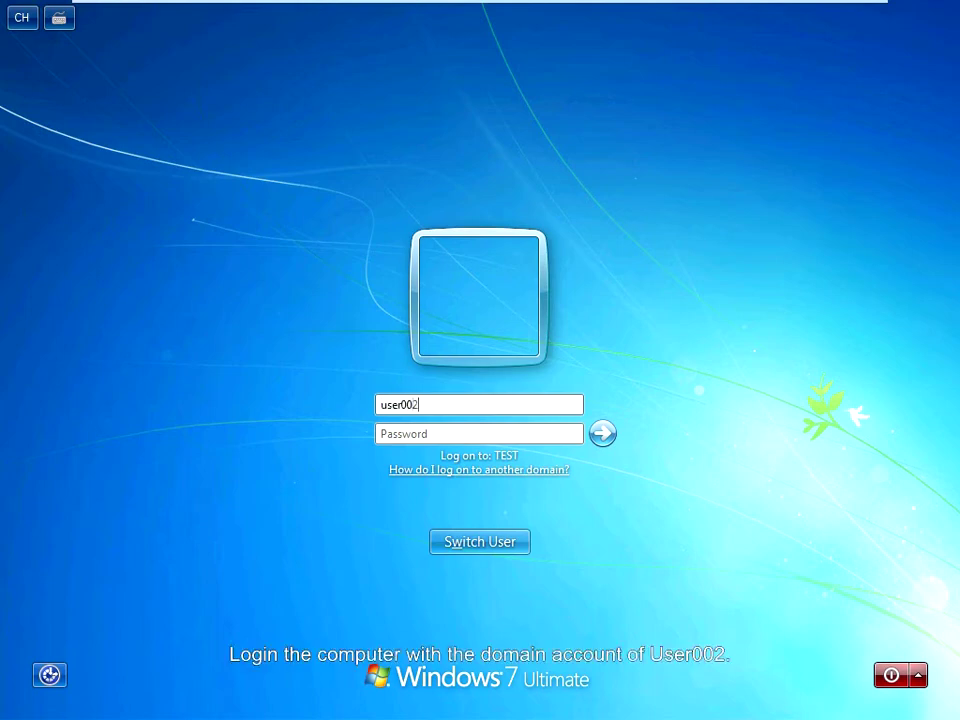
type("P")
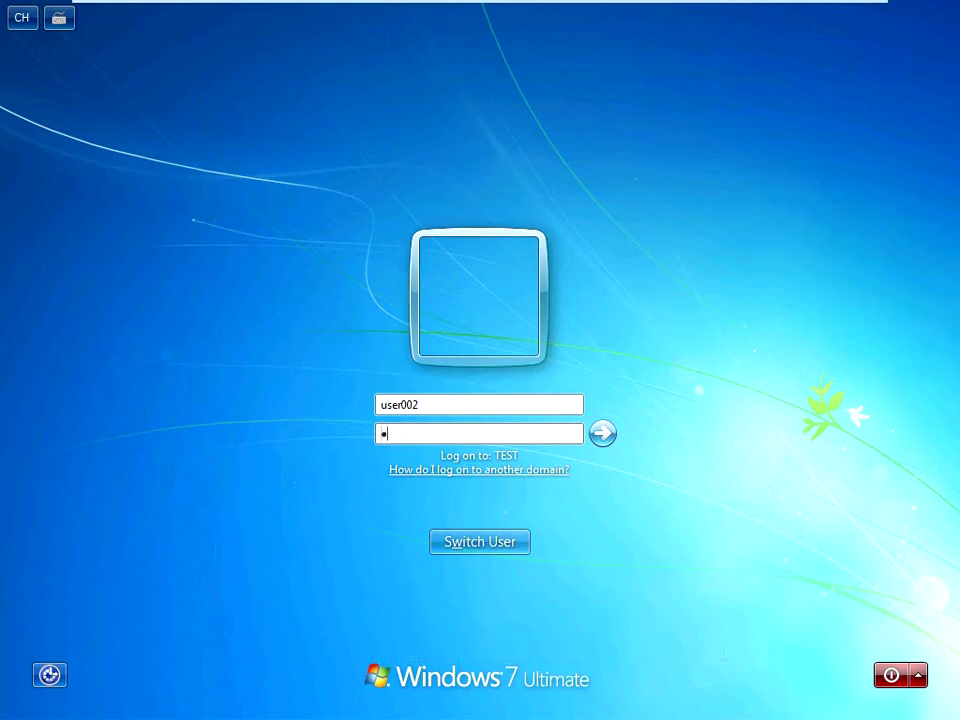
left_click(603, 436)
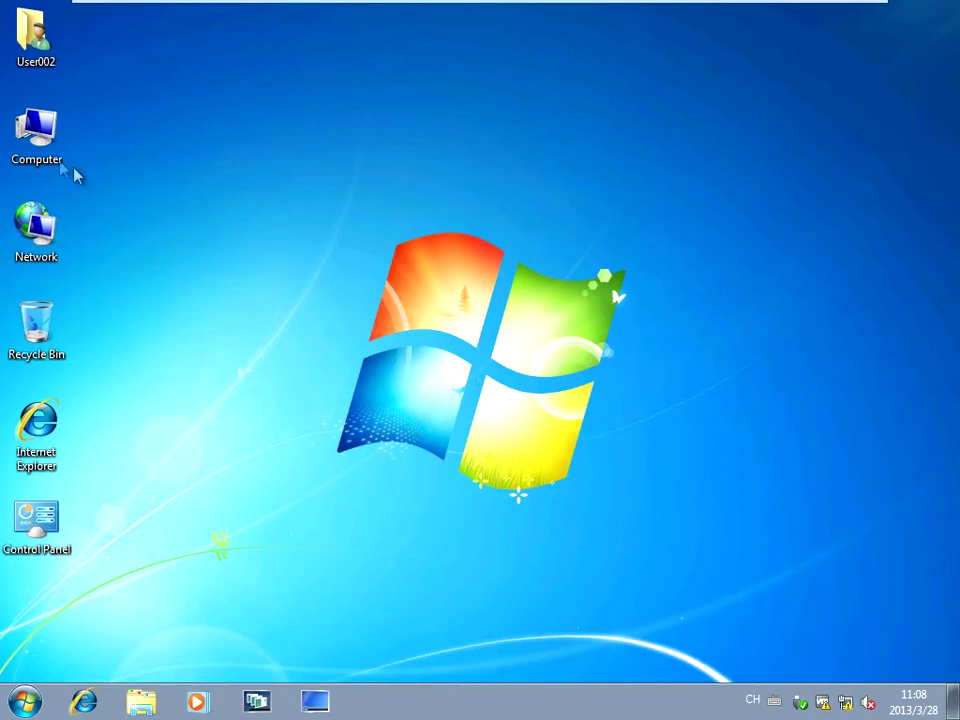
right_click(36, 158)
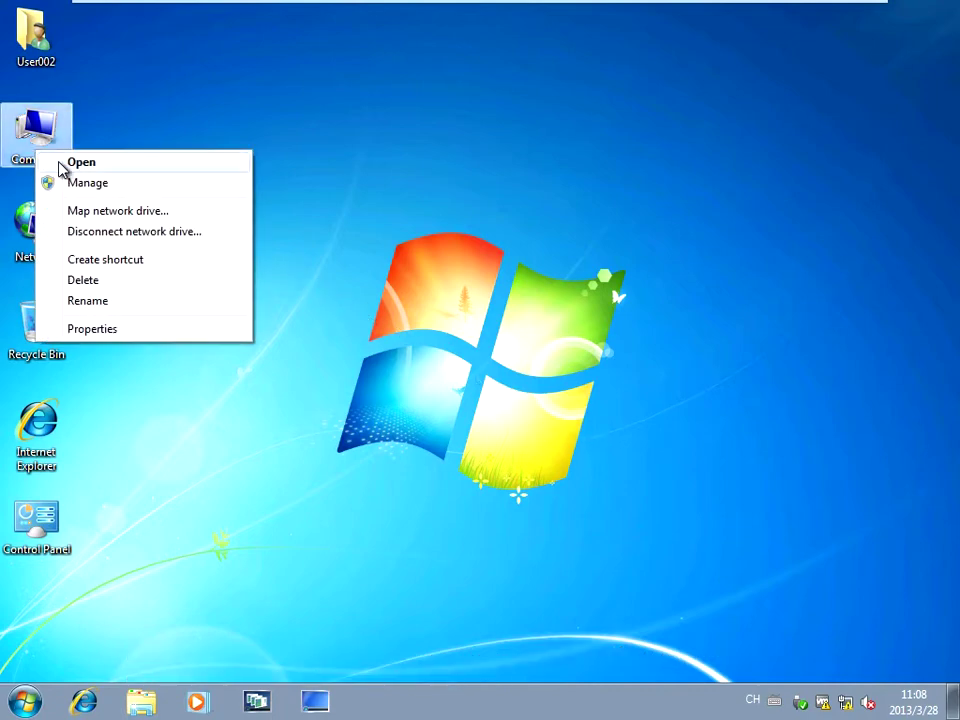
left_click(60, 162)
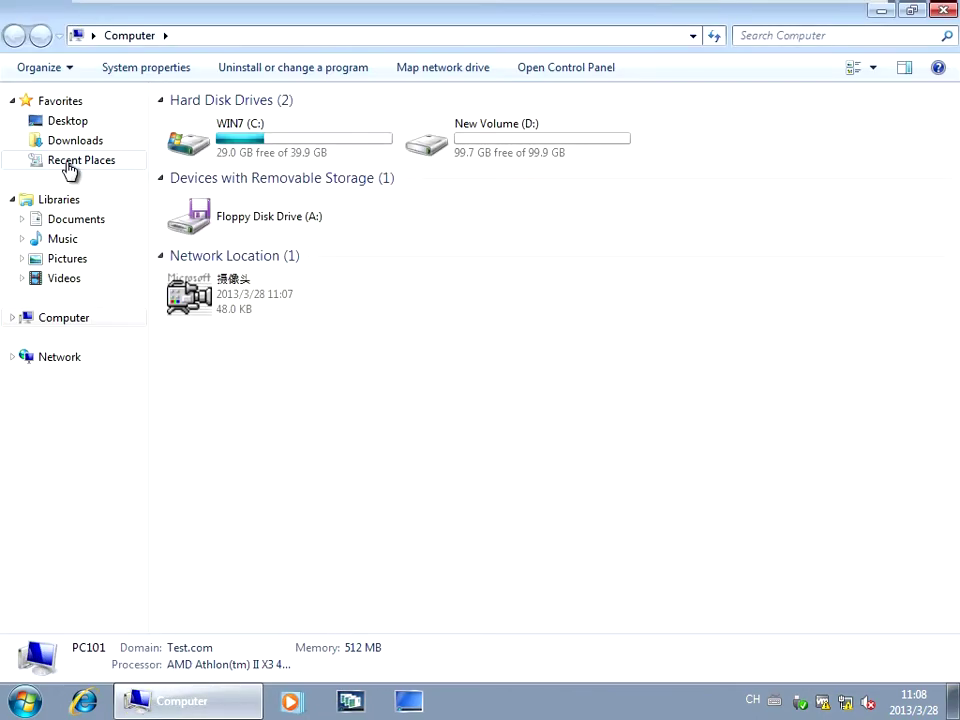
right_click(476, 141)
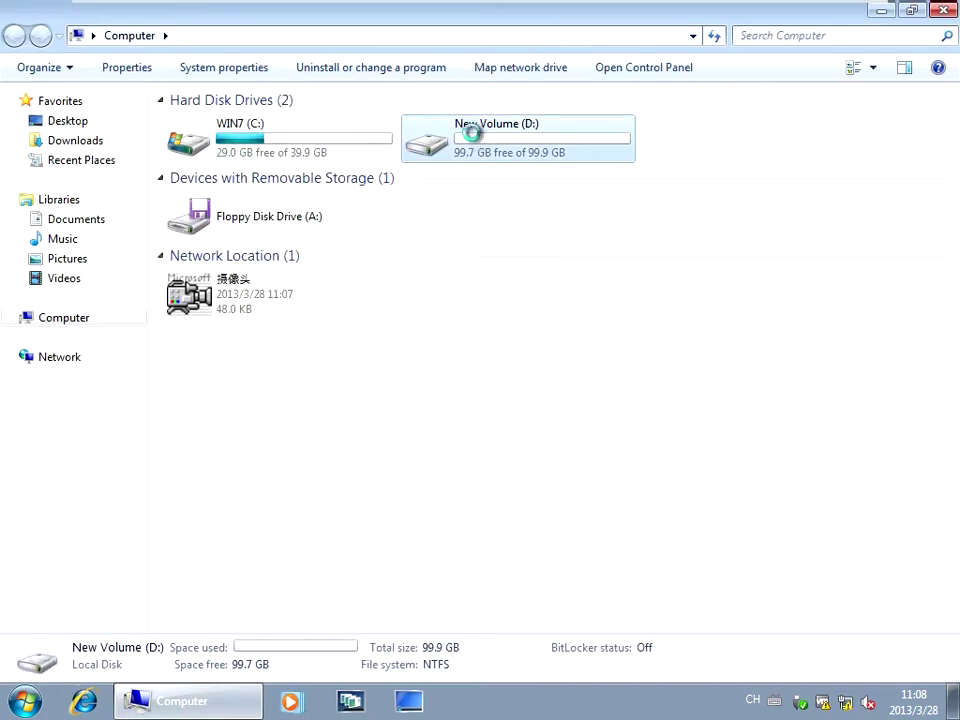
left_click(495, 146)
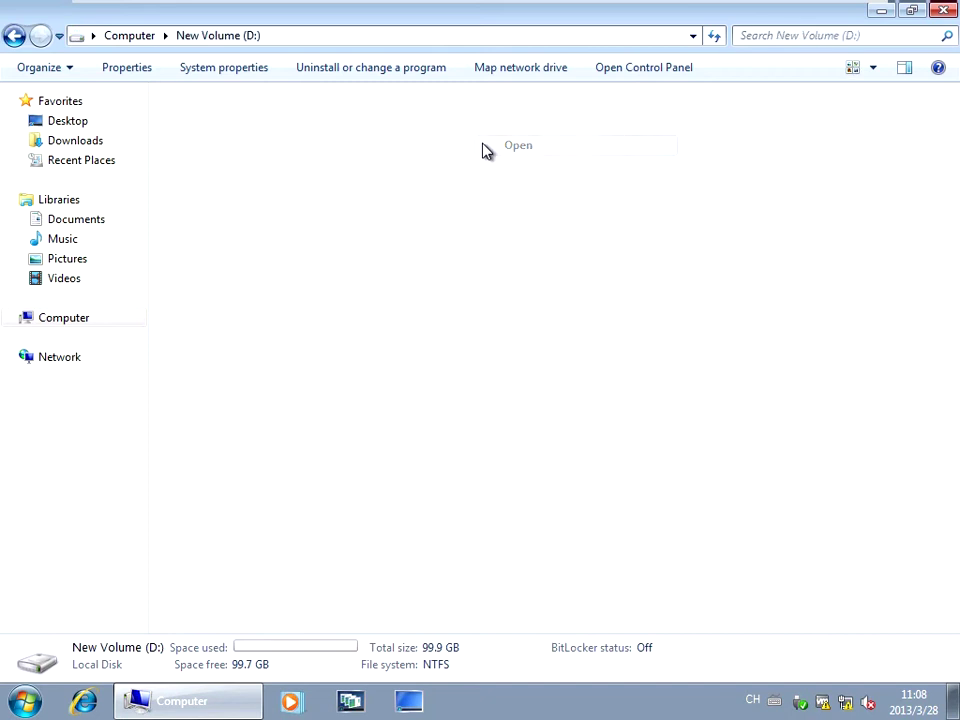
right_click(207, 136)
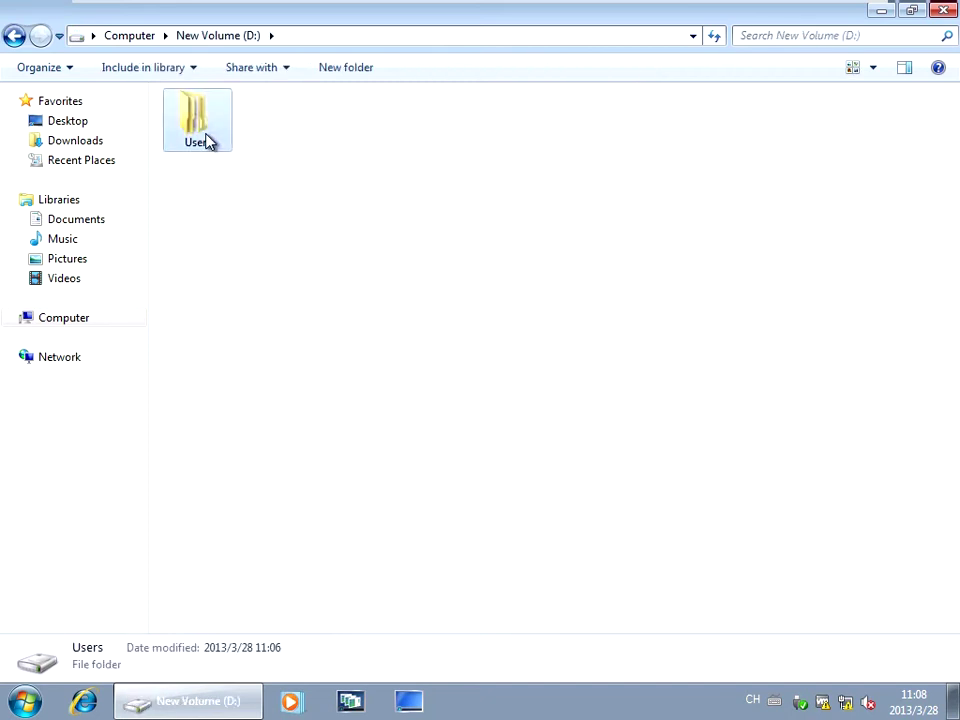
left_click(252, 146)
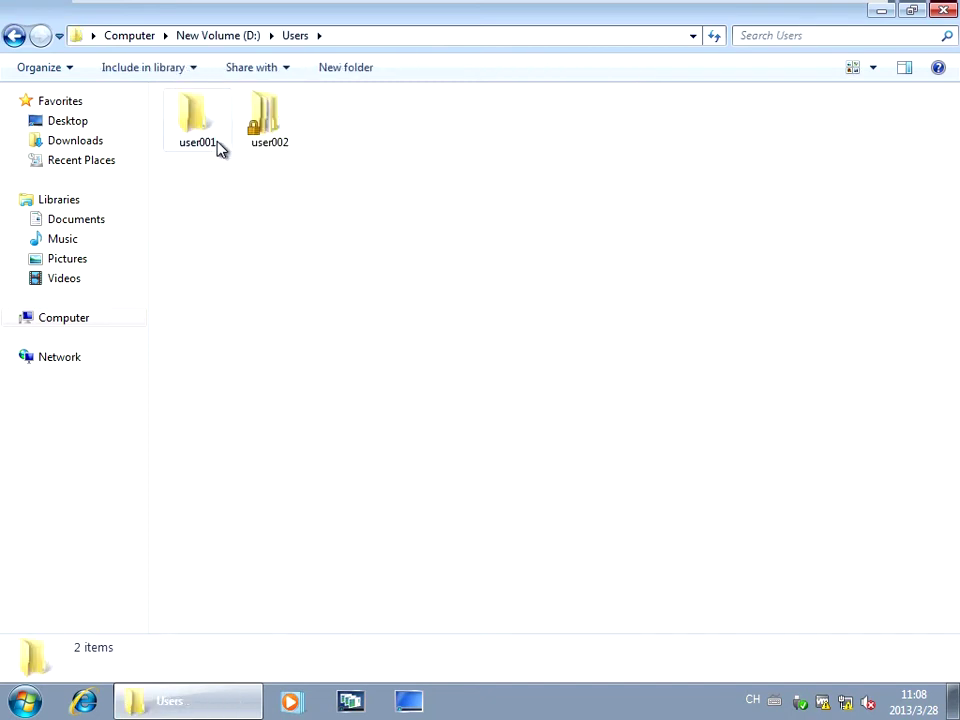
left_click(268, 146)
left_click_drag(345, 186, 165, 120)
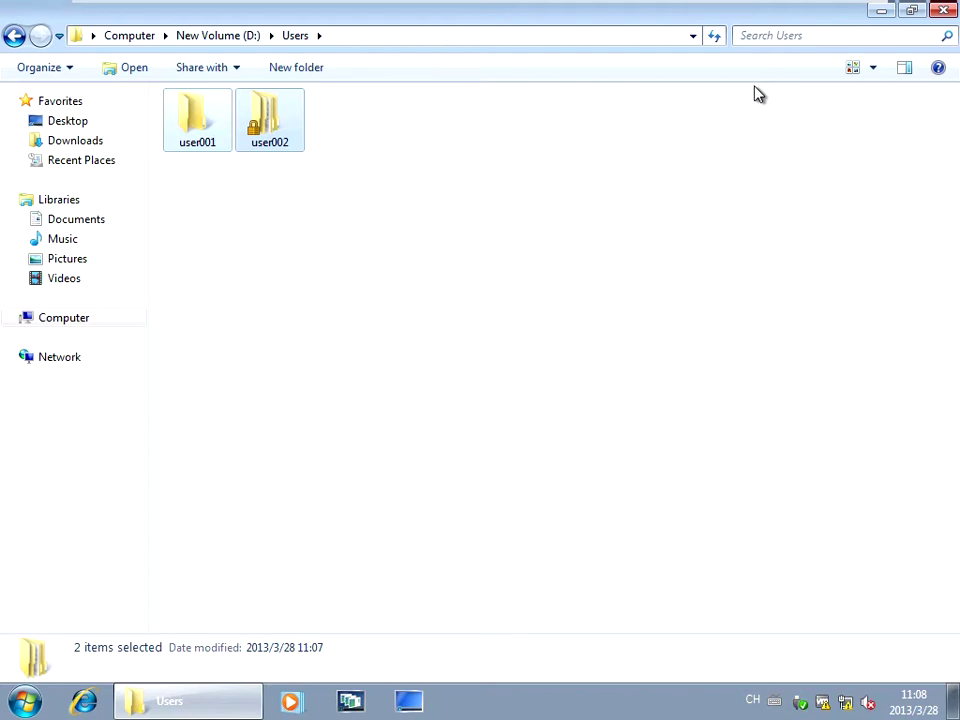
left_click(936, 12)
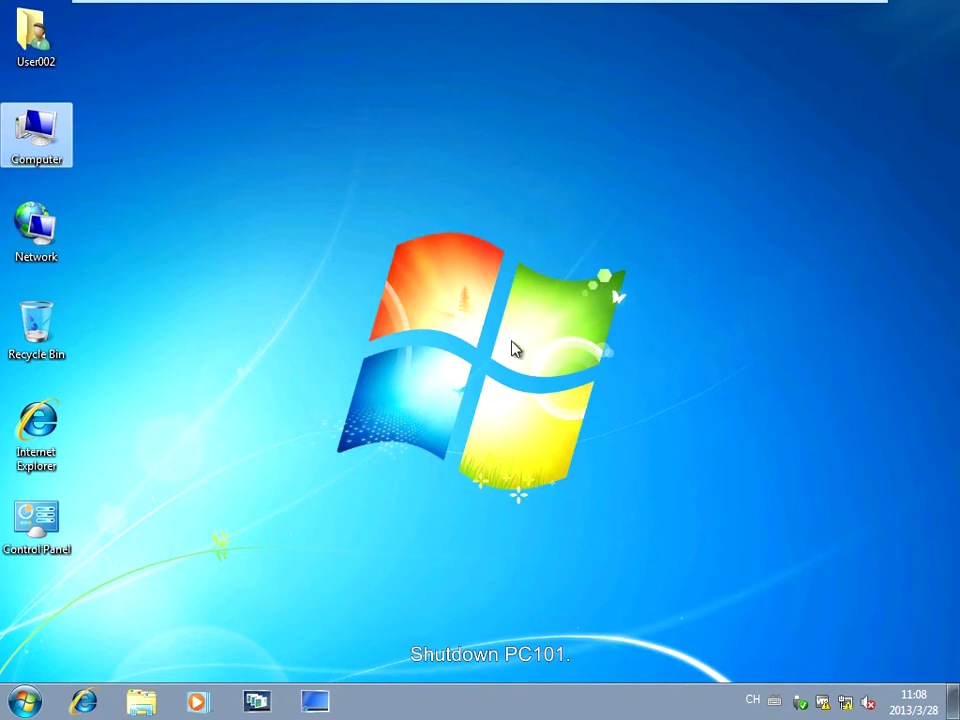
Step: Shut down the PC101 Windows 7 client from the Start menu
left_click(25, 700)
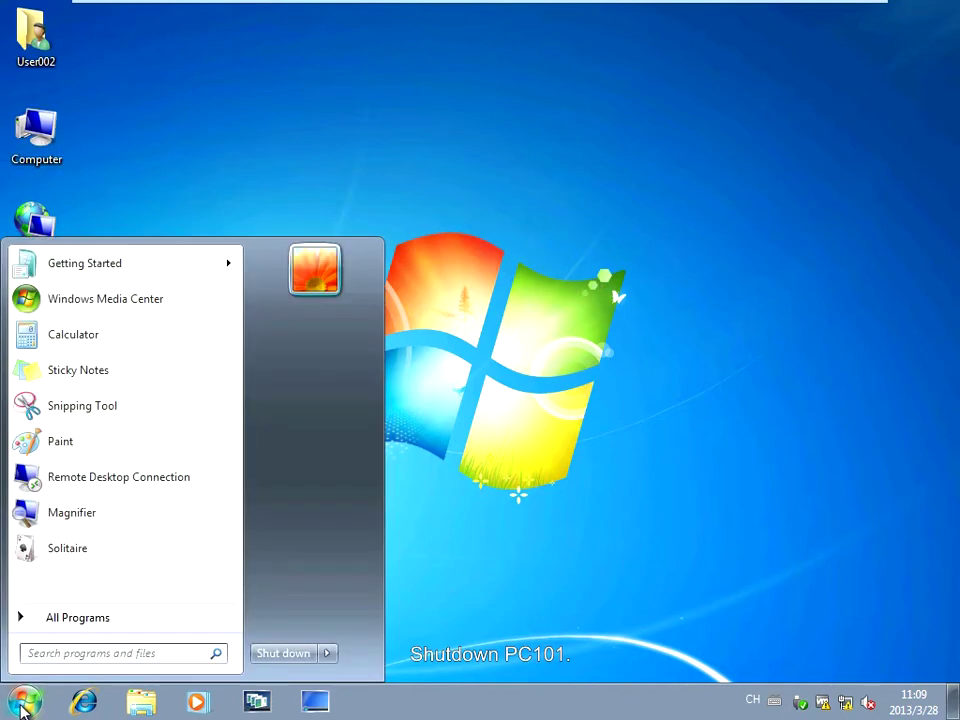
left_click(300, 656)
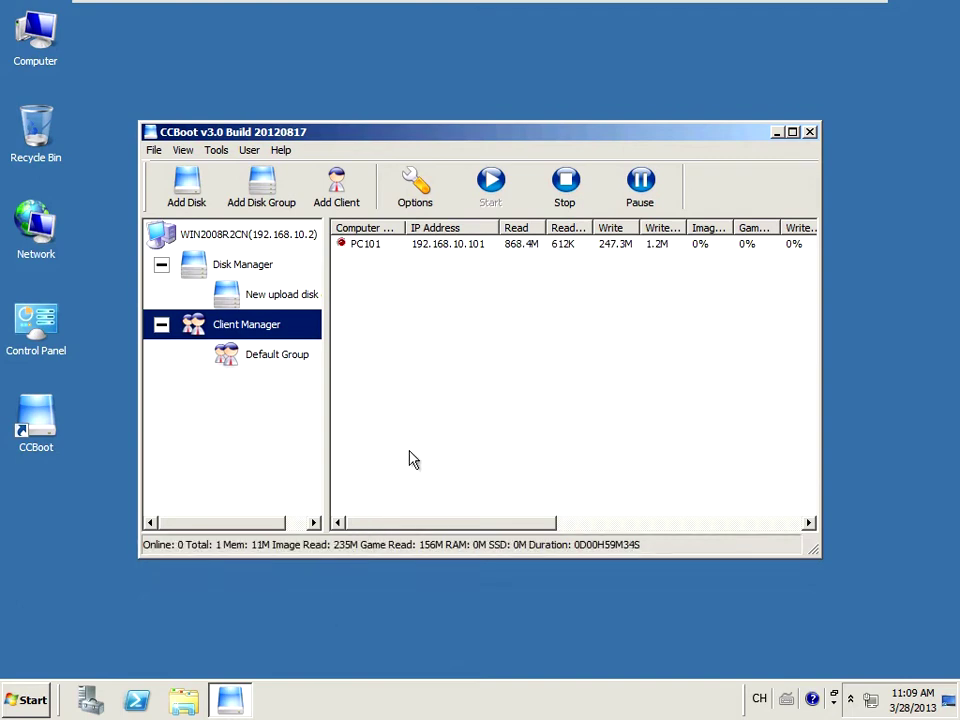
Step: Disable Super Client for PC101 in its Edit User settings, confirm, and save
right_click(447, 250)
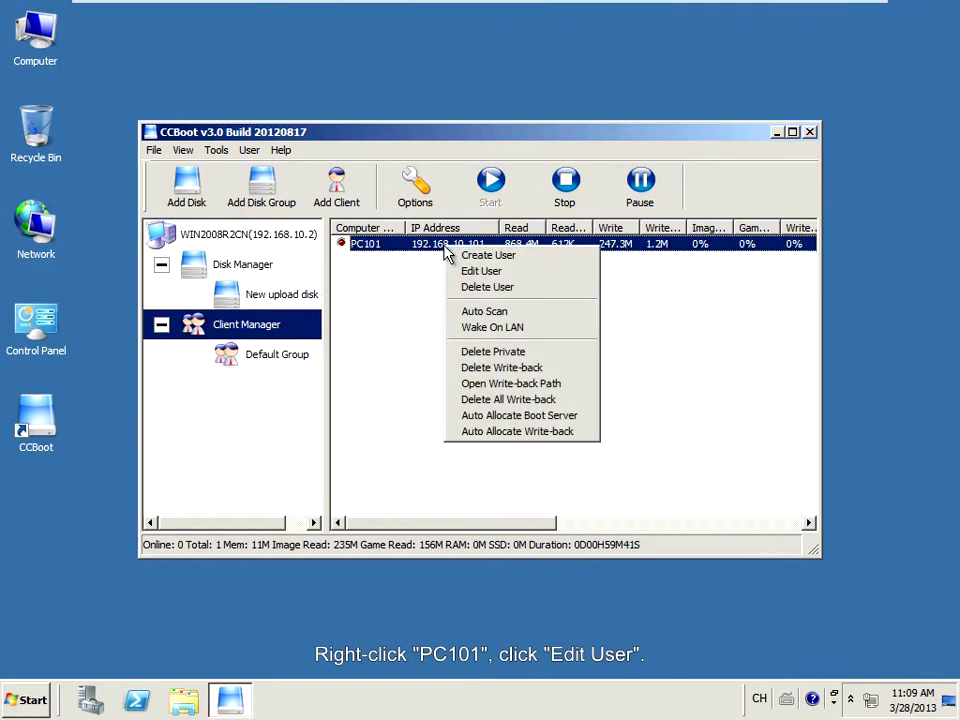
left_click(465, 272)
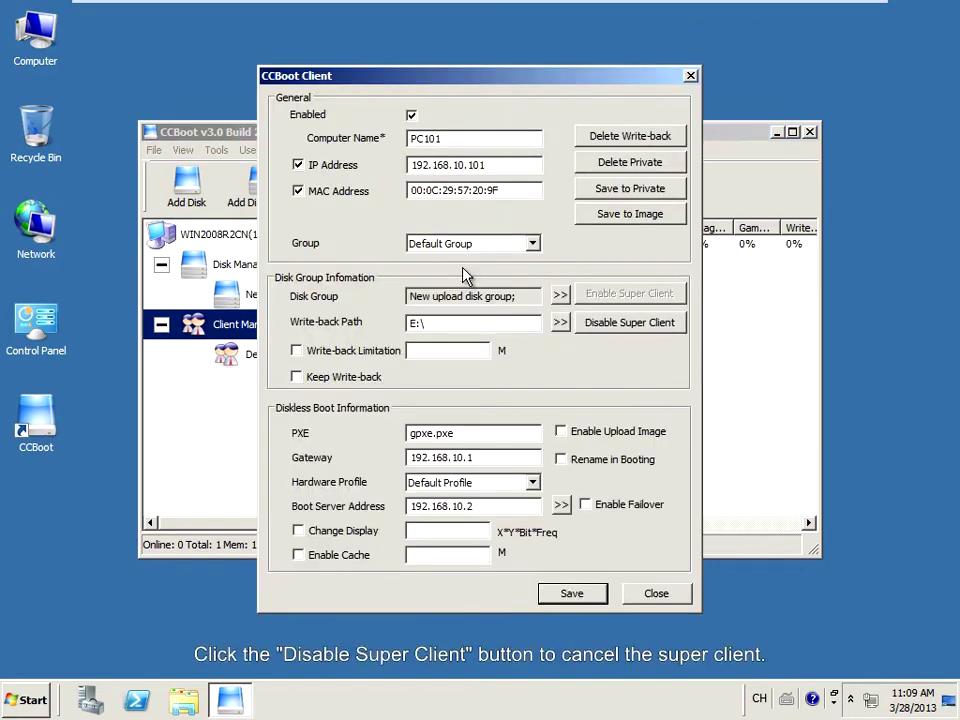
left_click(586, 325)
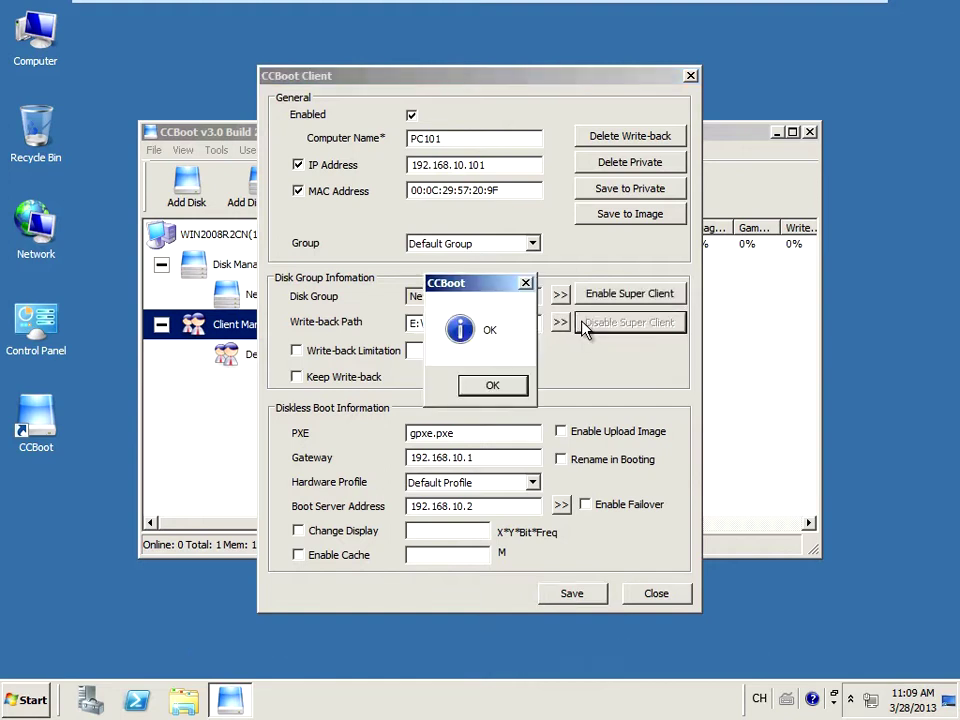
left_click(517, 388)
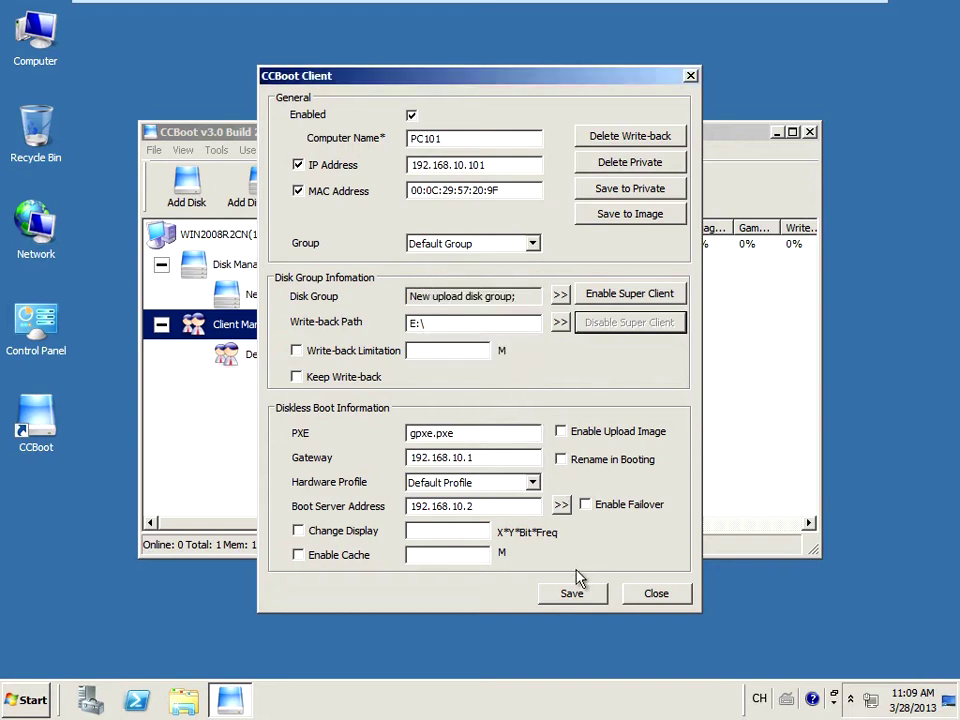
left_click(571, 593)
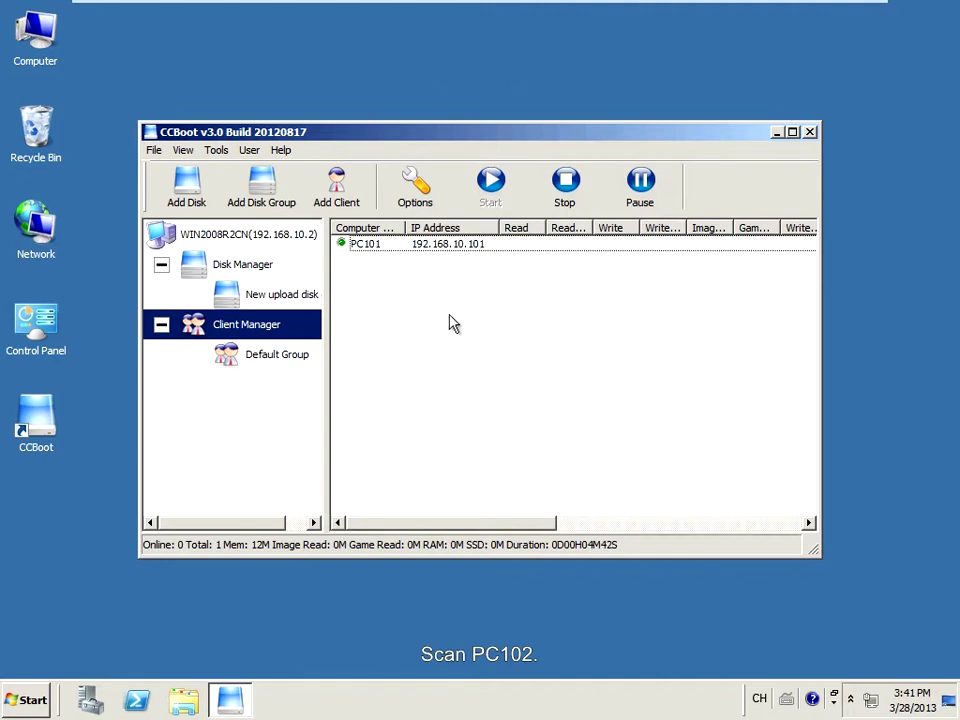
Step: Set up a Client Manager Auto Scan, changing the high IP address's last part to 10
right_click(302, 328)
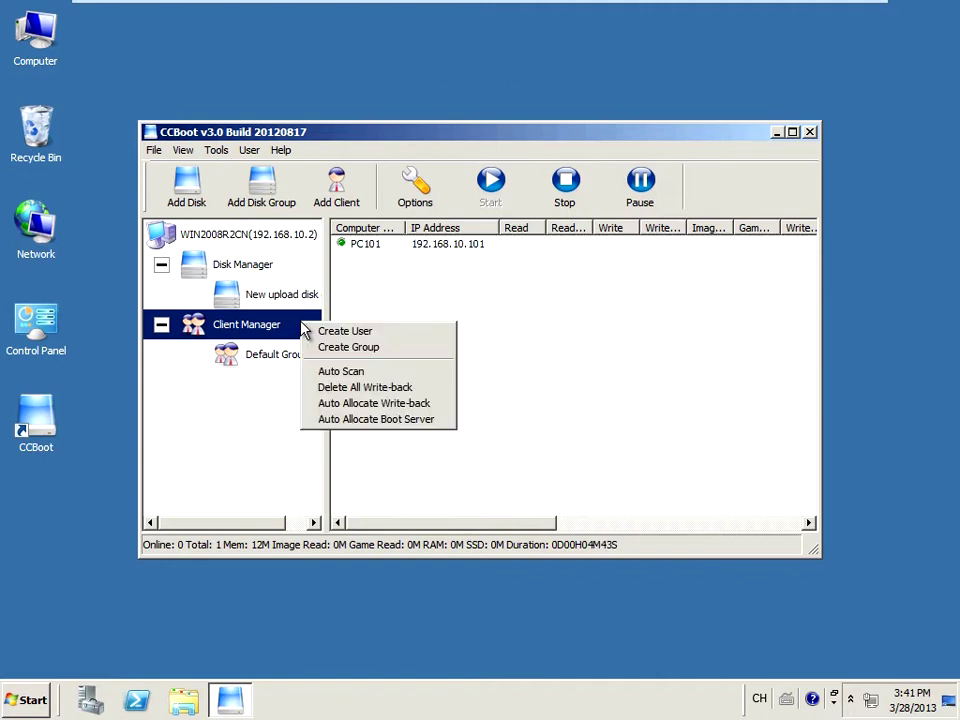
left_click(326, 372)
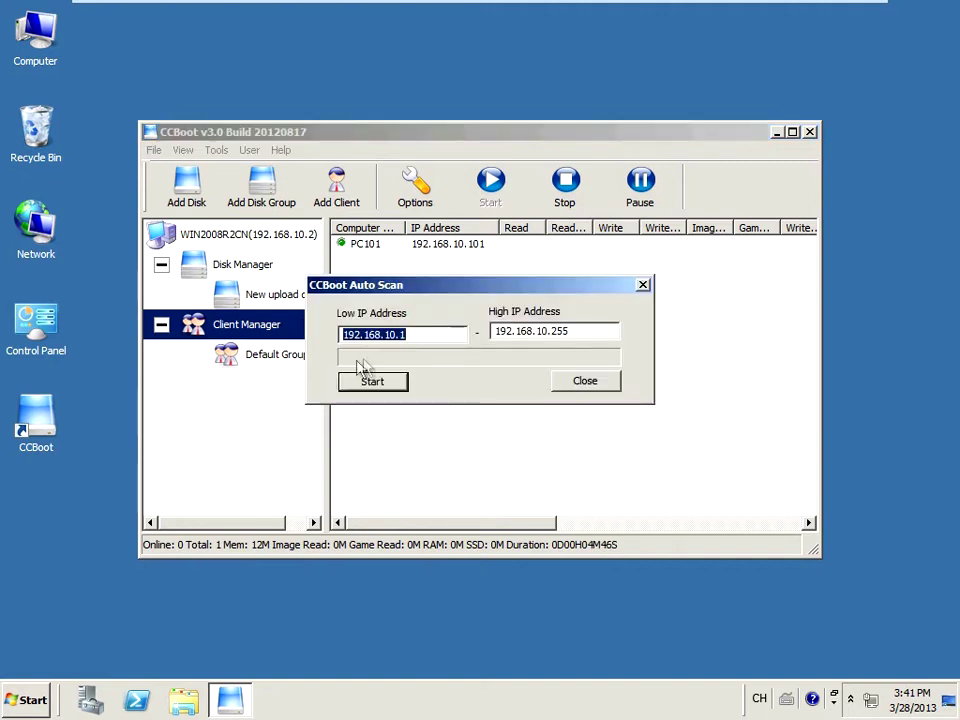
left_click(415, 337)
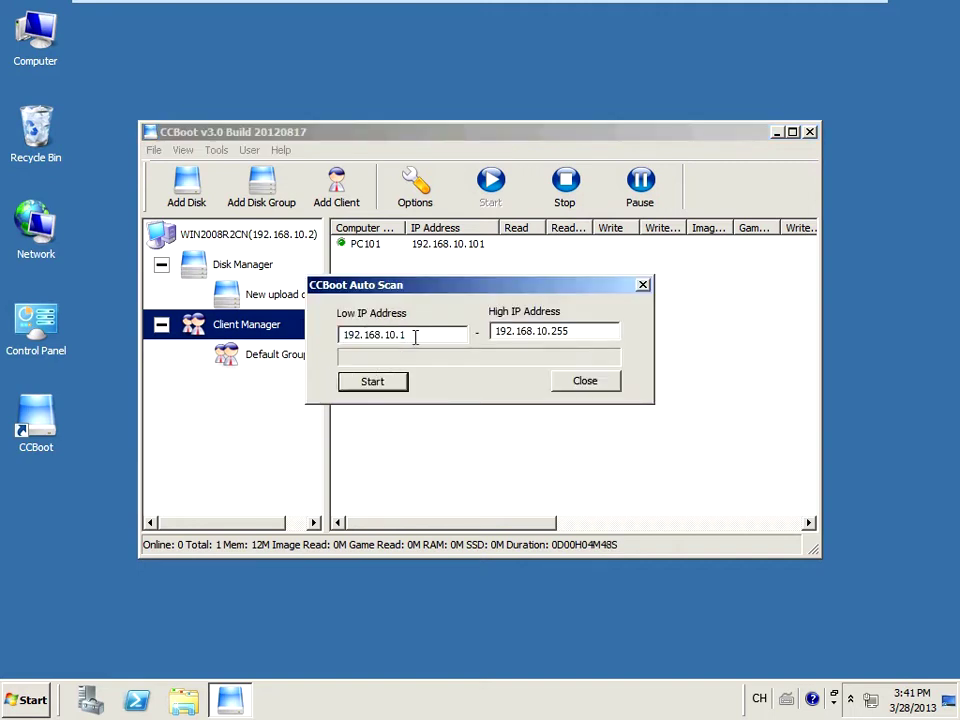
double_click(552, 332)
key("BackSpace")
key("ctrl+z")
double_click(604, 332)
type("10")
Step: Run the scan so PC102 (192.168.10.102) joins the client list, then select PC102
left_click(403, 384)
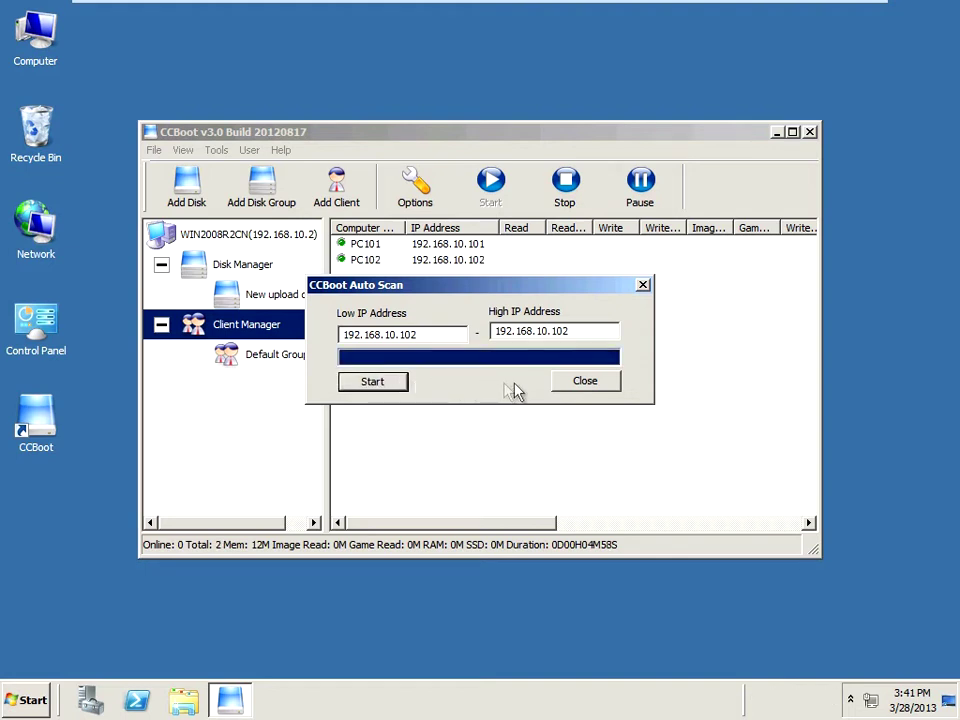
left_click(578, 388)
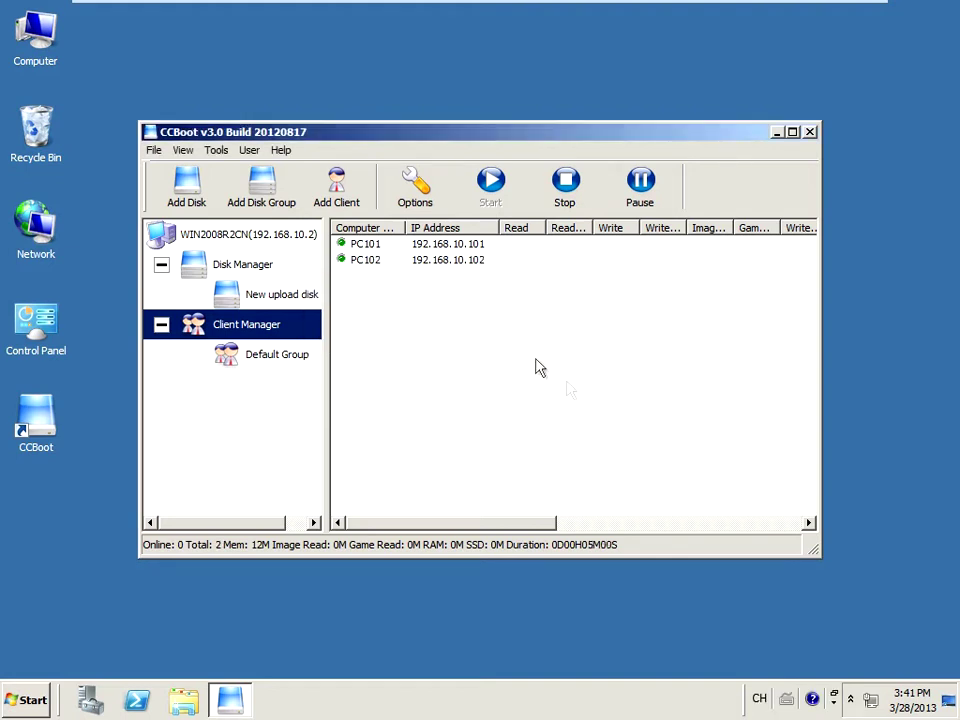
left_click(458, 260)
right_click(458, 260)
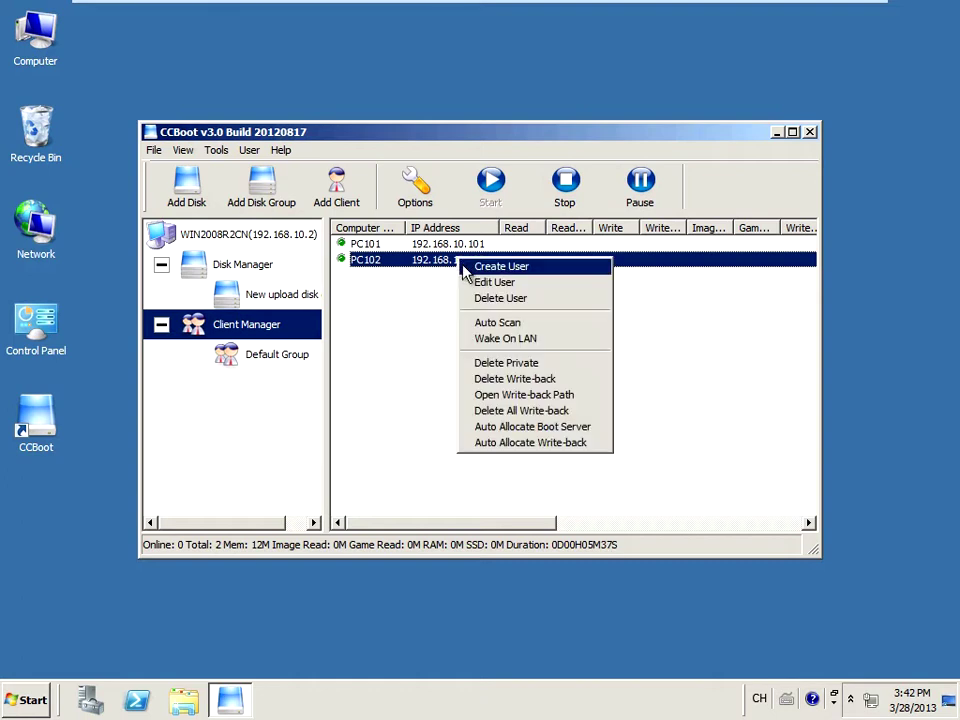
Step: Give PC102 the New upload disk group and a 100 G personal disk in D:\Personal Disk, then save
left_click(494, 282)
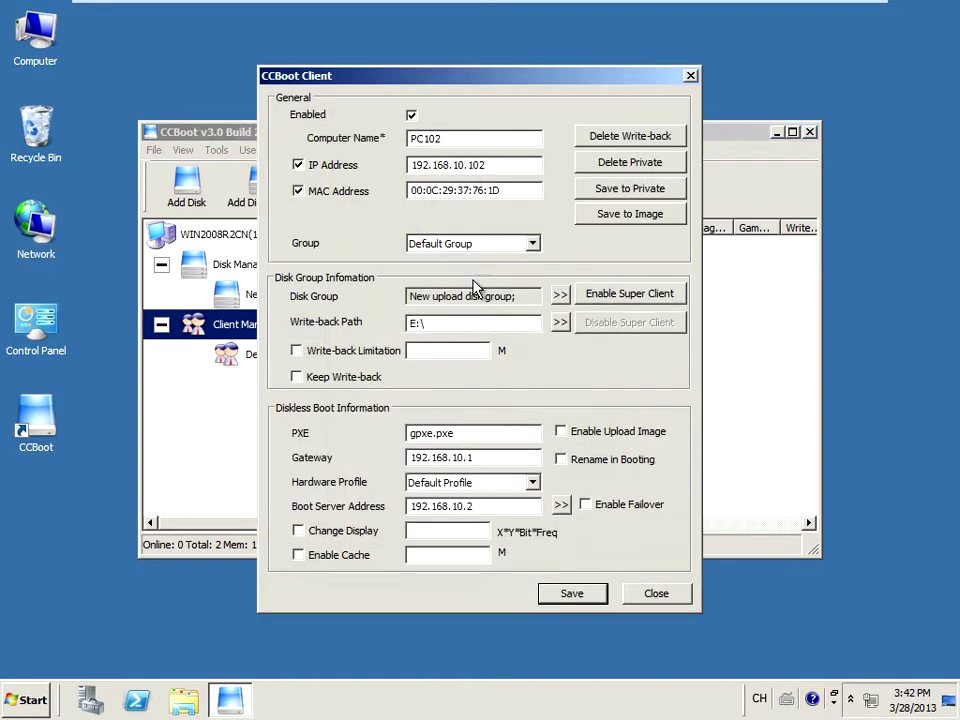
left_click(560, 297)
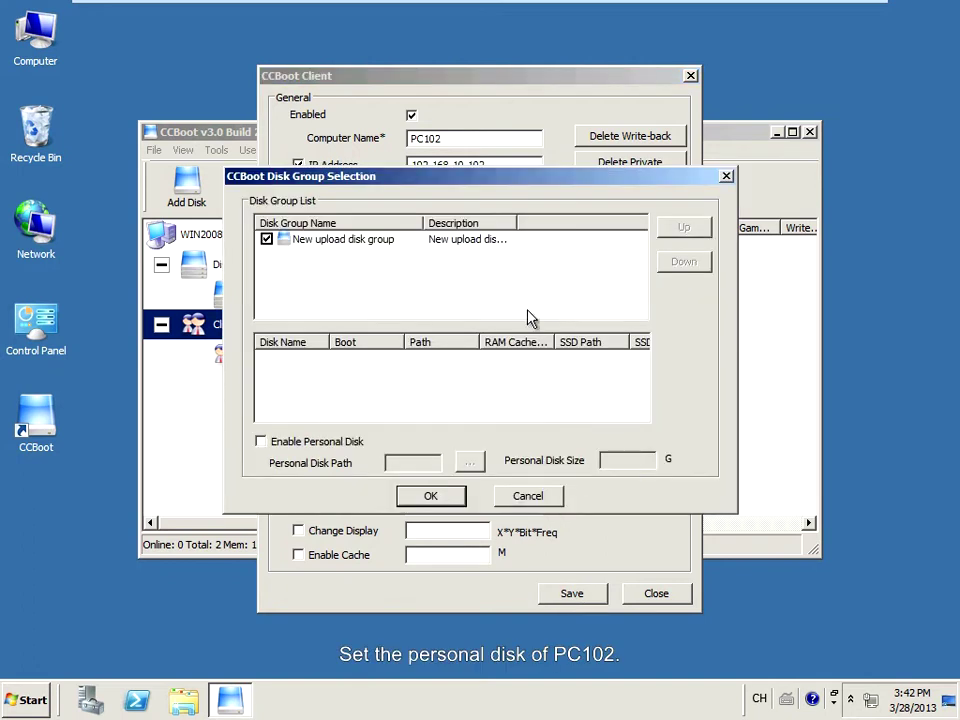
left_click(263, 443)
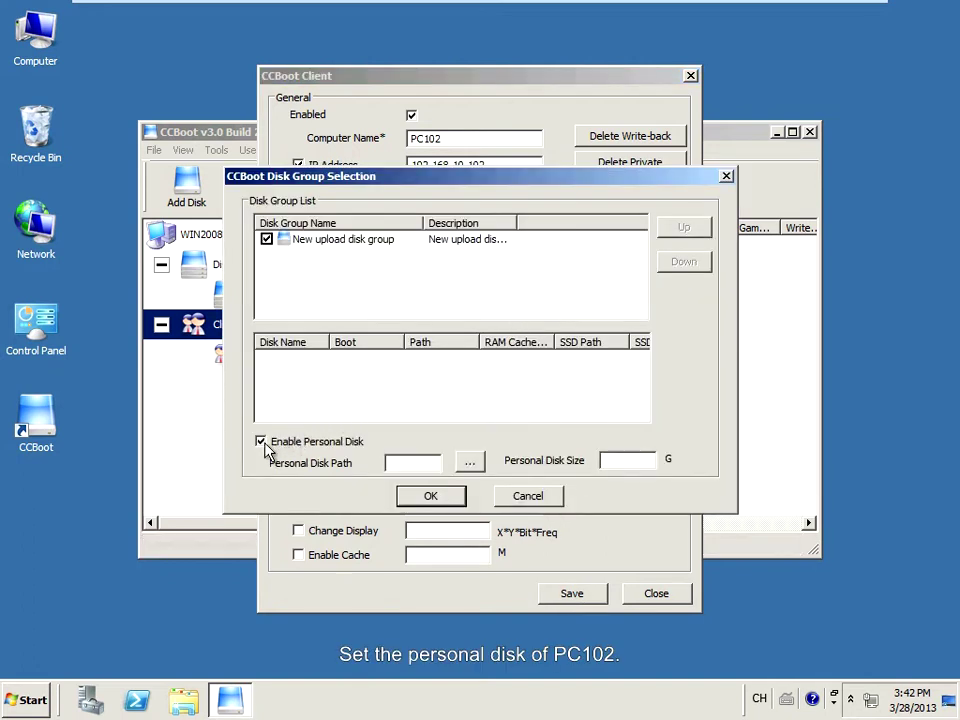
left_click(463, 466)
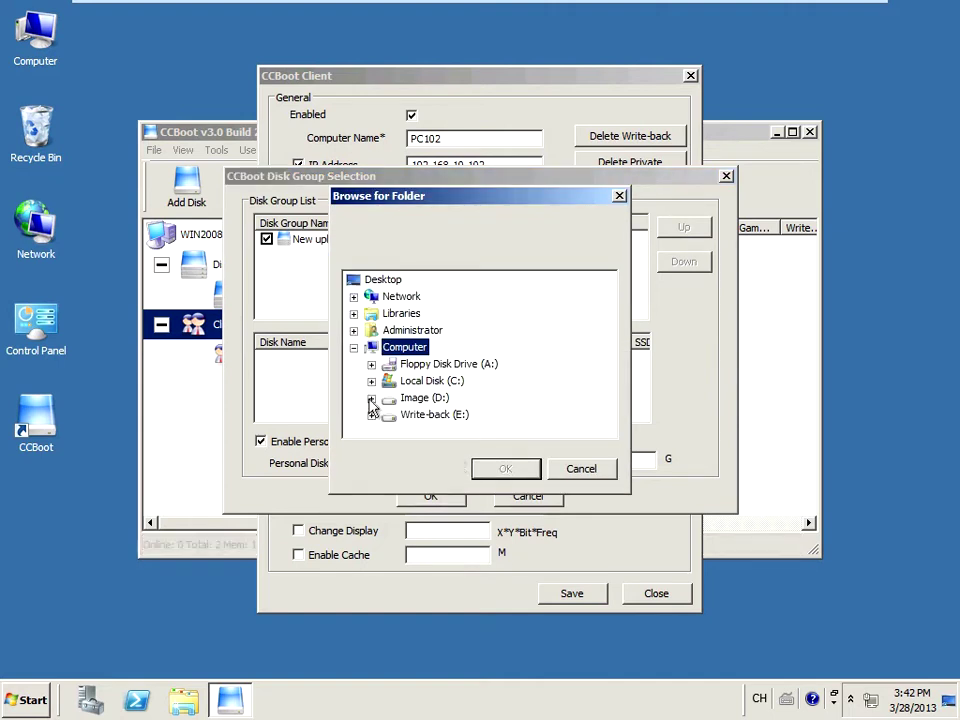
left_click(371, 398)
left_click(428, 416)
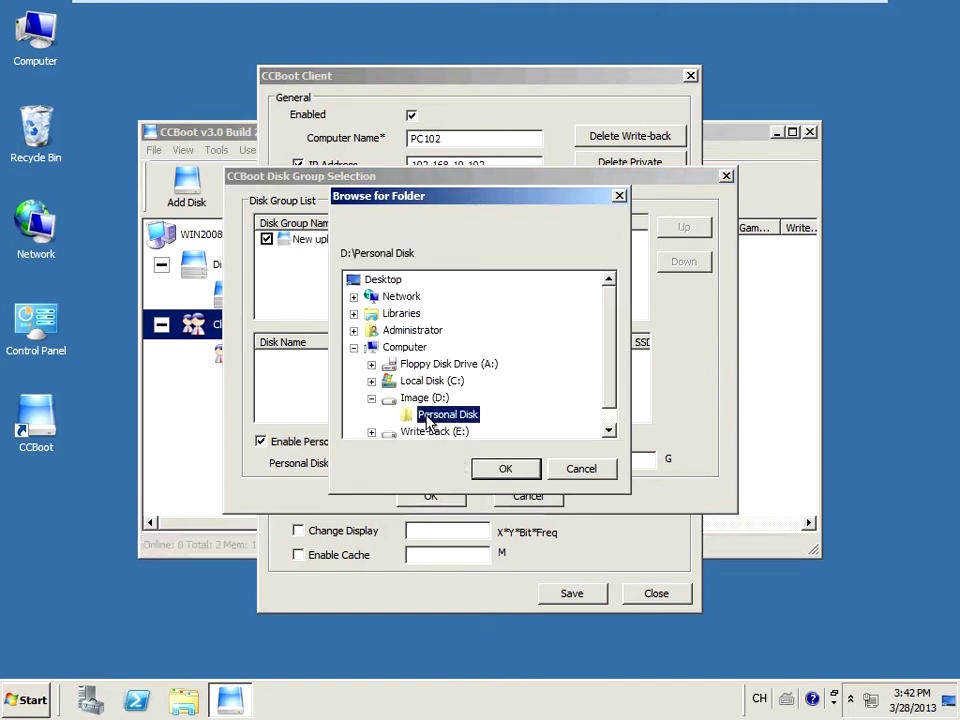
left_click(504, 471)
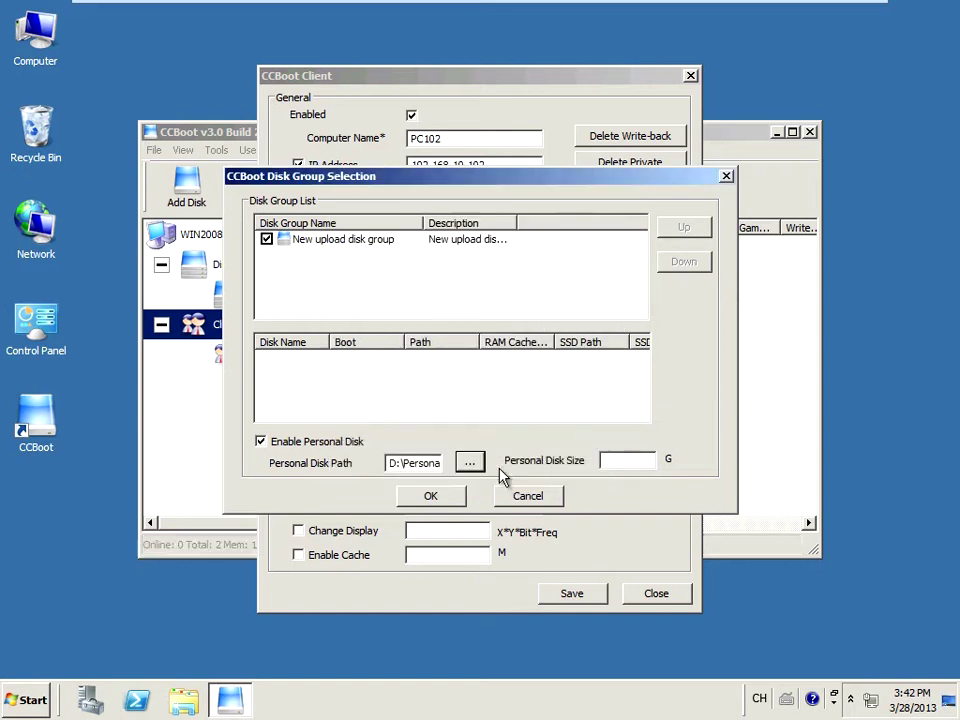
left_click(620, 461)
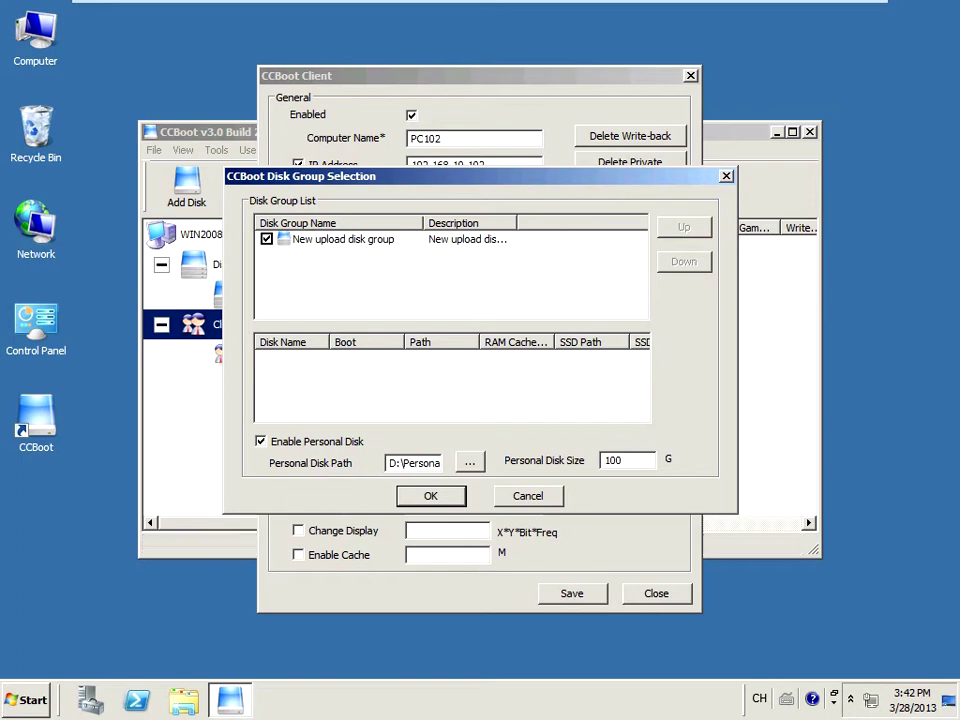
left_click(431, 497)
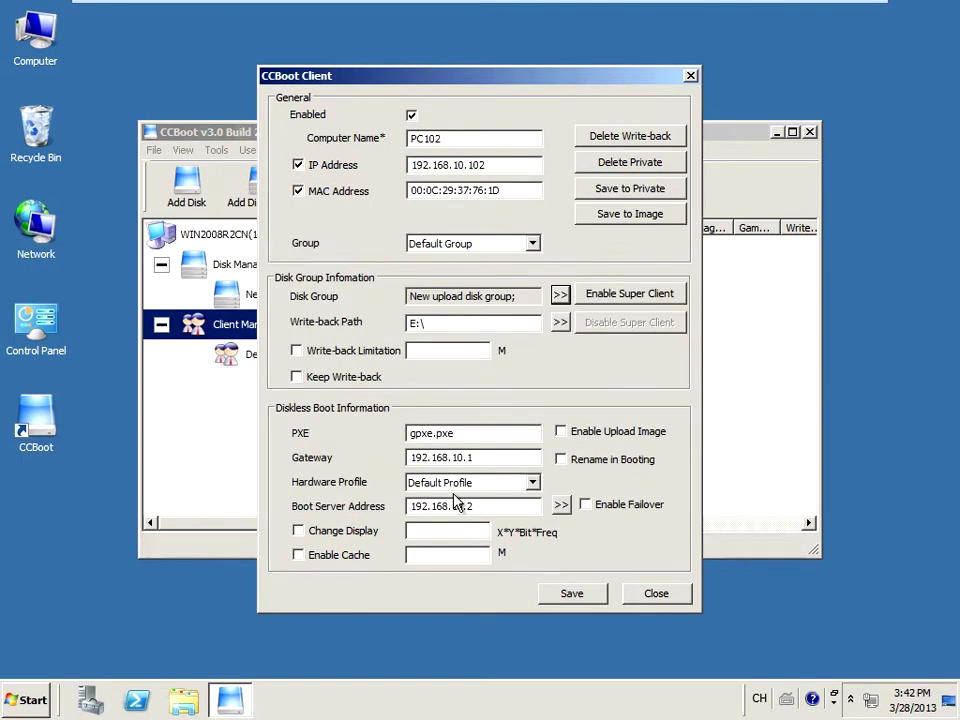
left_click(553, 596)
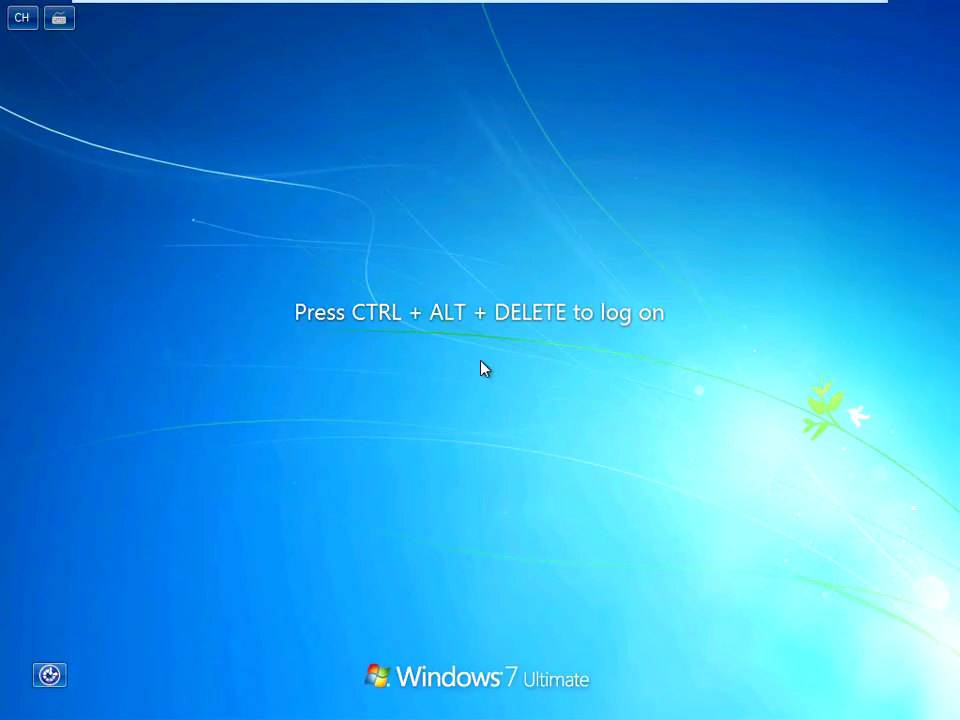
Step: Log on to PC102 as Other User 'administrator' with the administrator password
key("ctrl+alt+Delete")
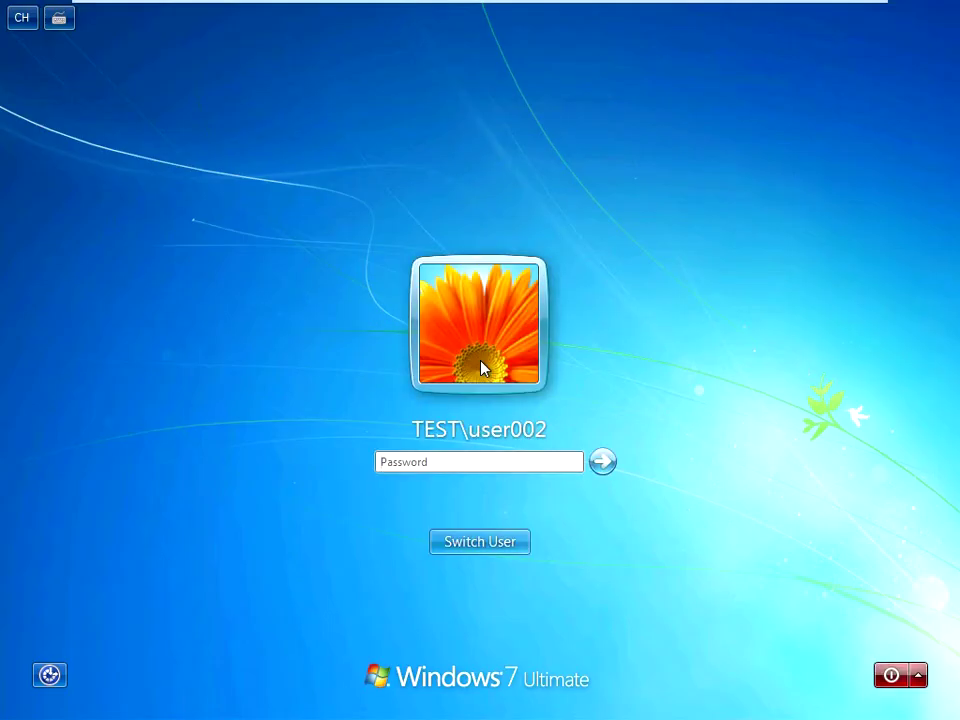
left_click(481, 542)
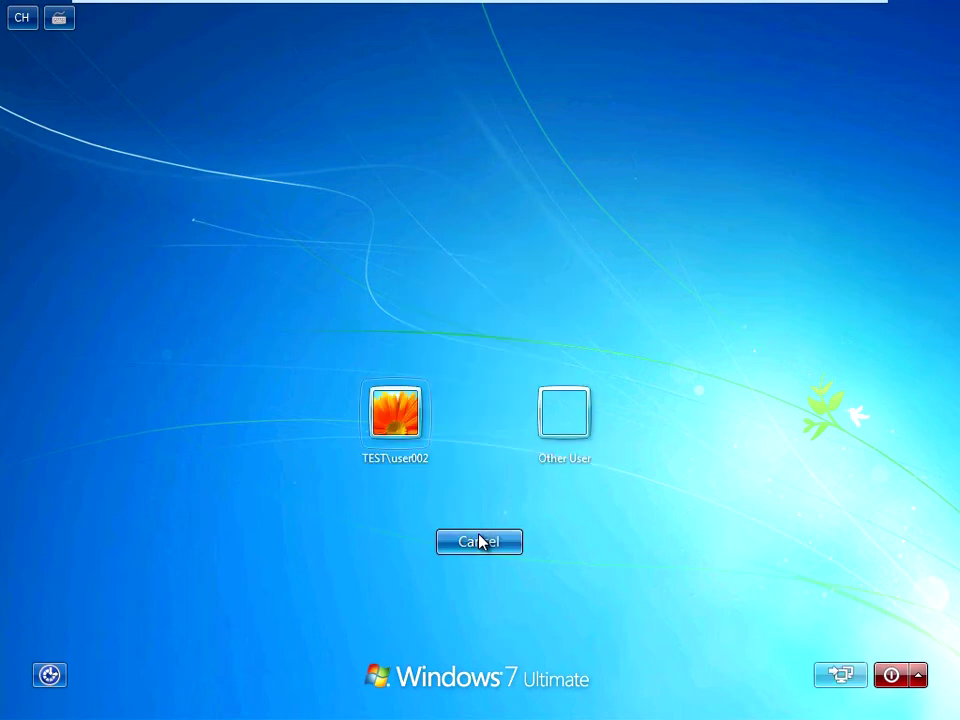
left_click(553, 418)
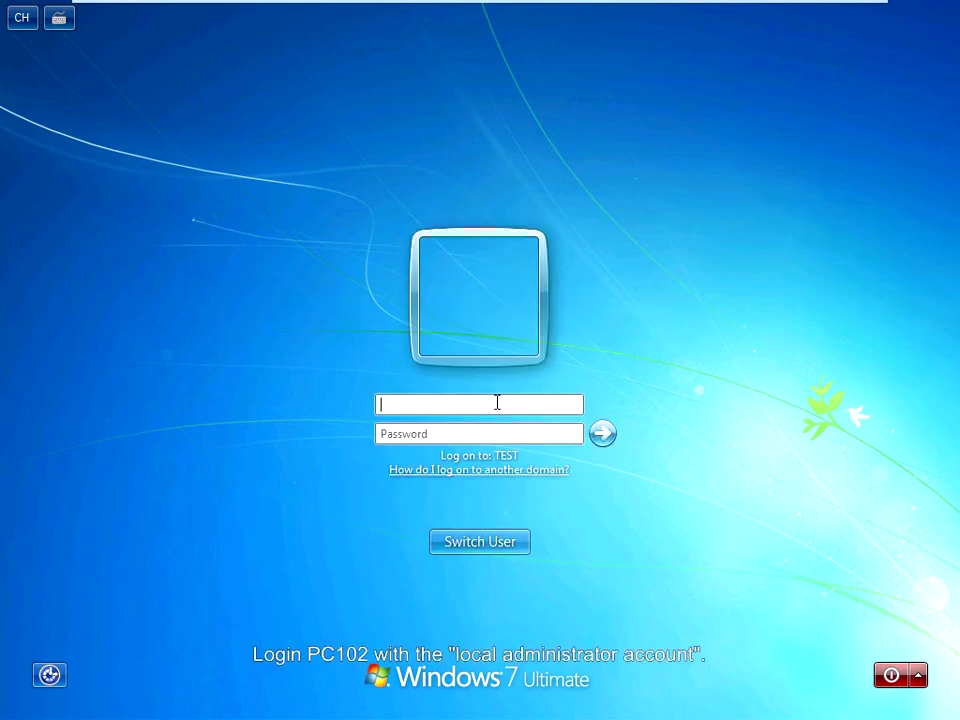
type("administrator")
key("Tab")
left_click(402, 417)
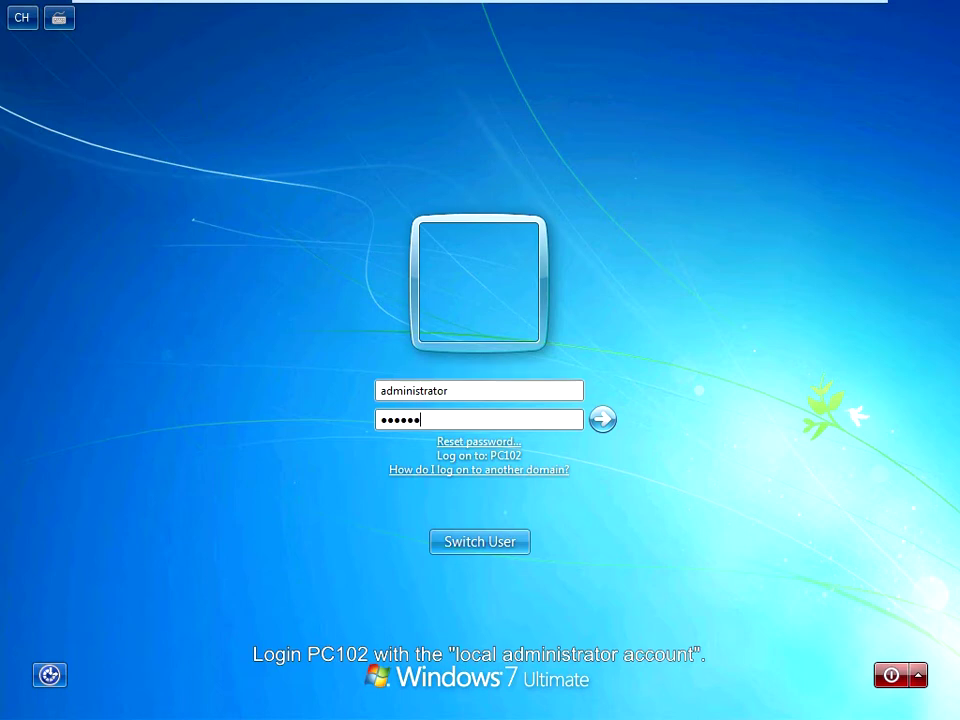
left_click(603, 420)
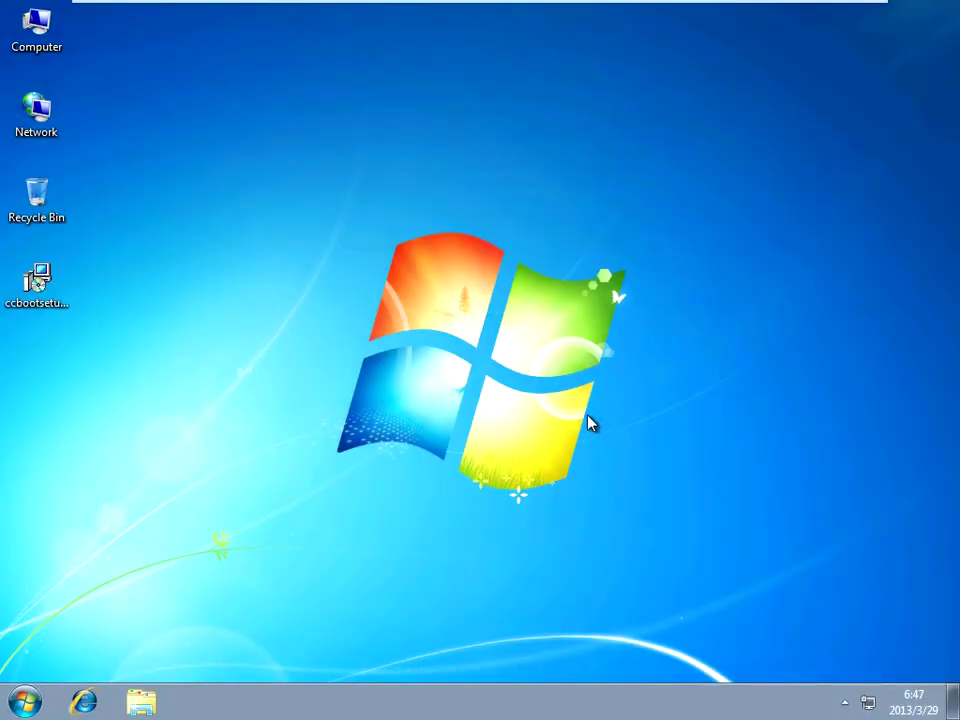
Step: Open Disk Management in Computer Management and initialize Disk 1 as MBR
right_click(49, 50)
left_click(73, 84)
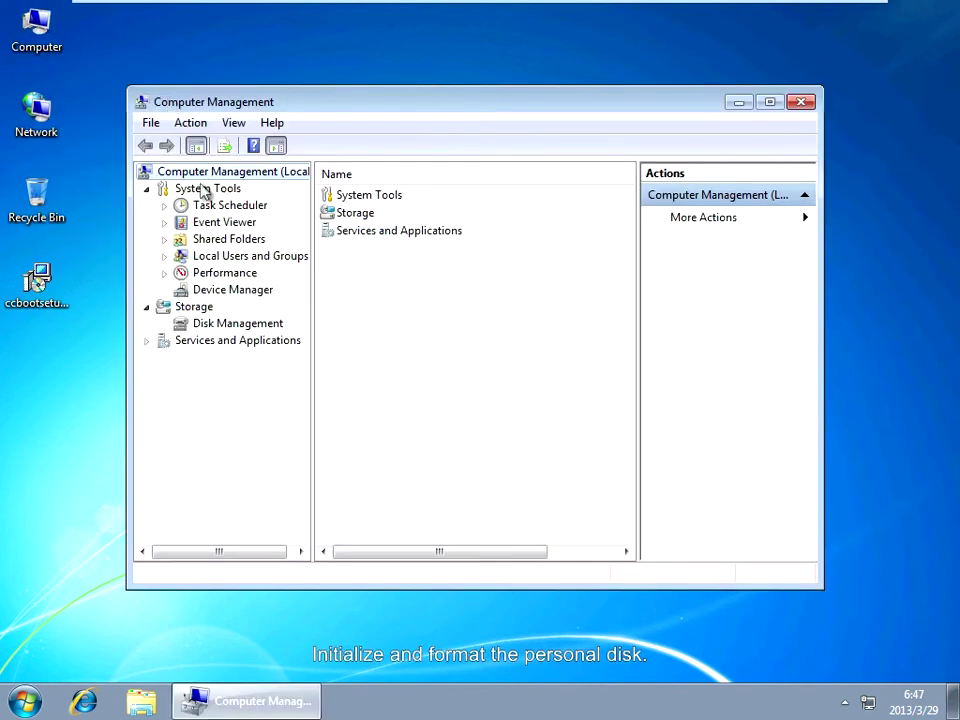
left_click(221, 325)
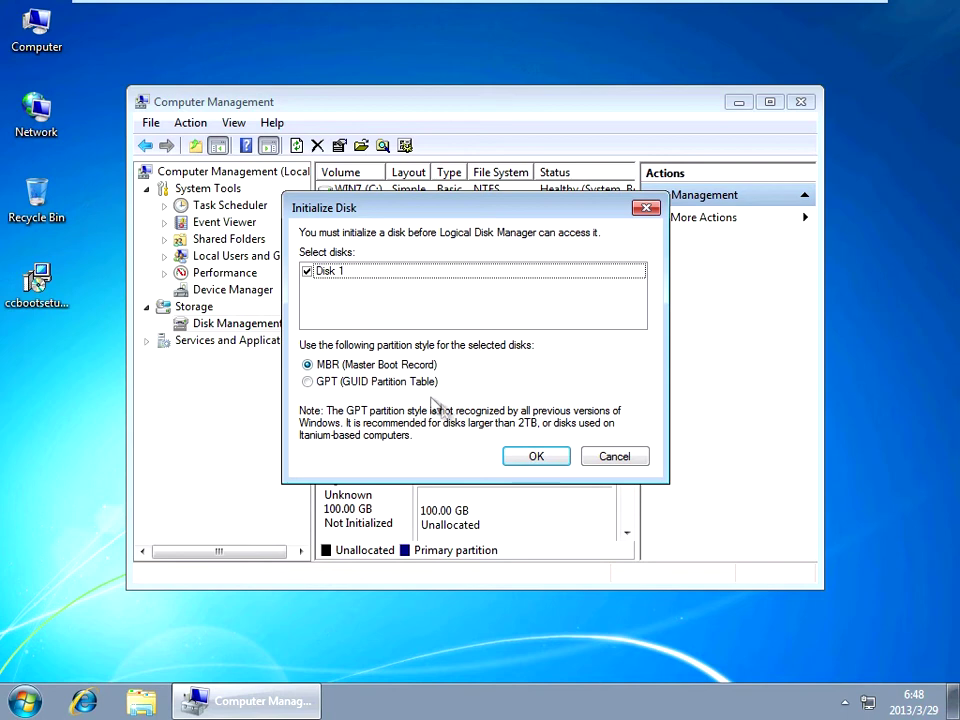
left_click(528, 458)
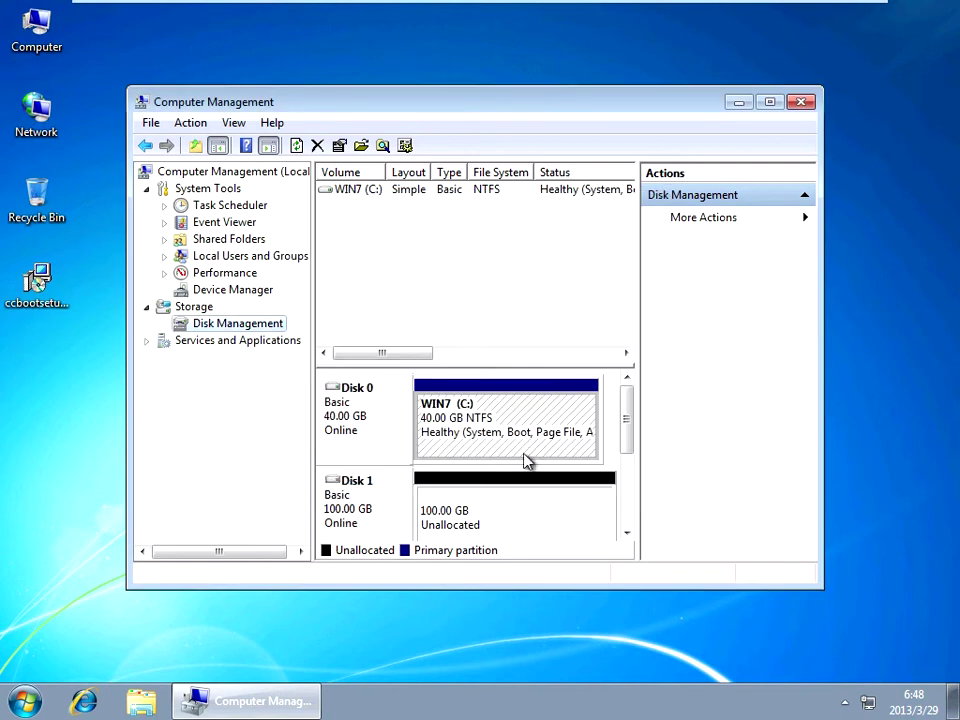
Step: Create a full-size 102397 MB NTFS simple volume on Disk 1 as drive D:, then close the console
left_click(568, 499)
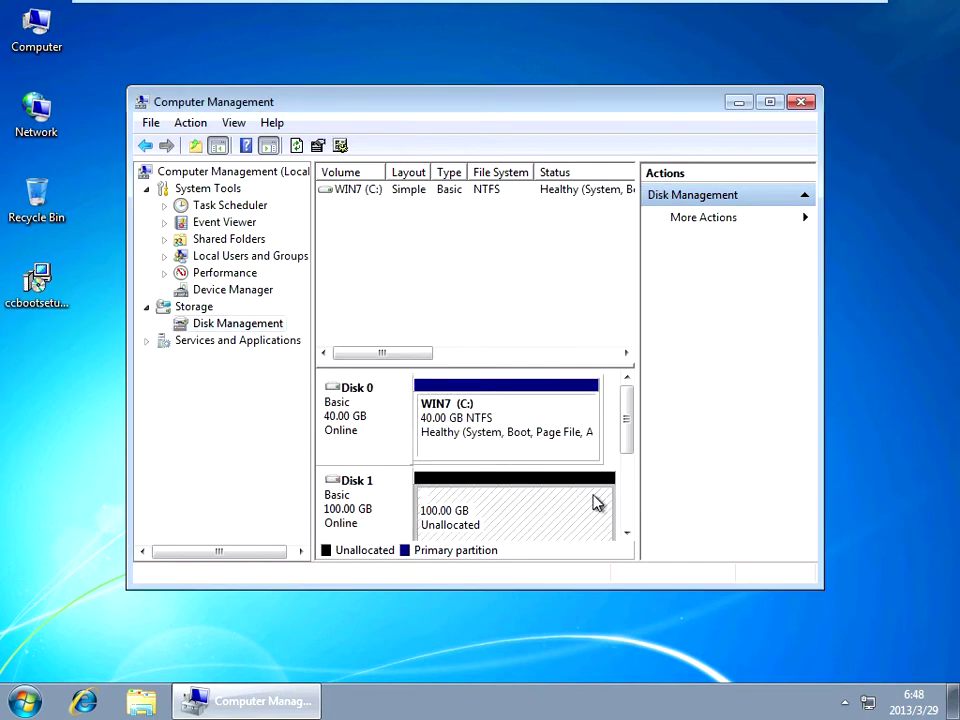
right_click(604, 502)
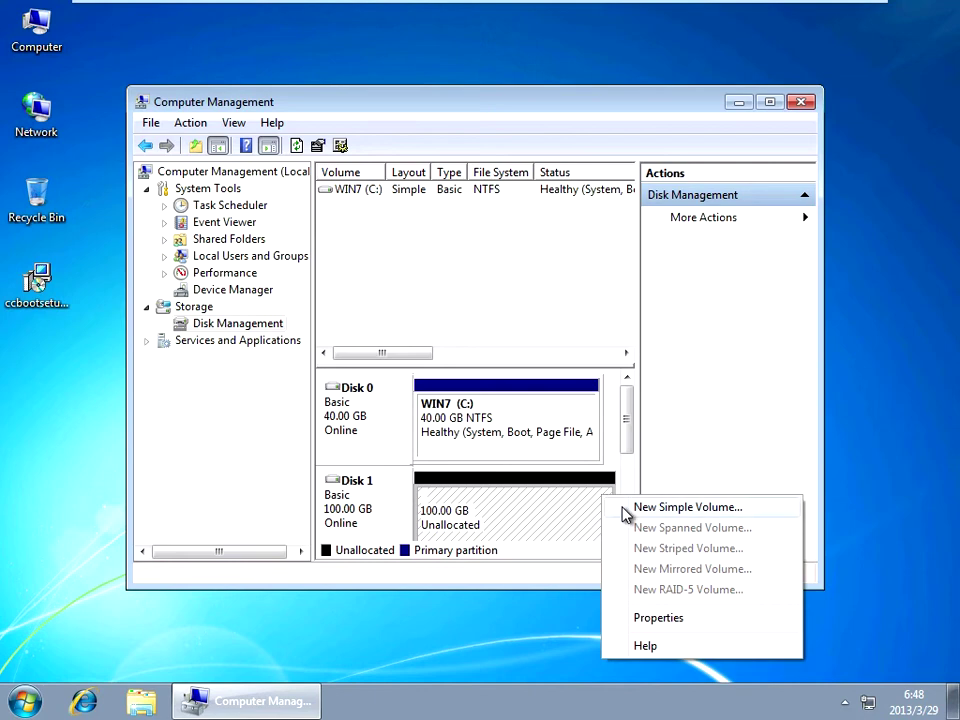
left_click(622, 508)
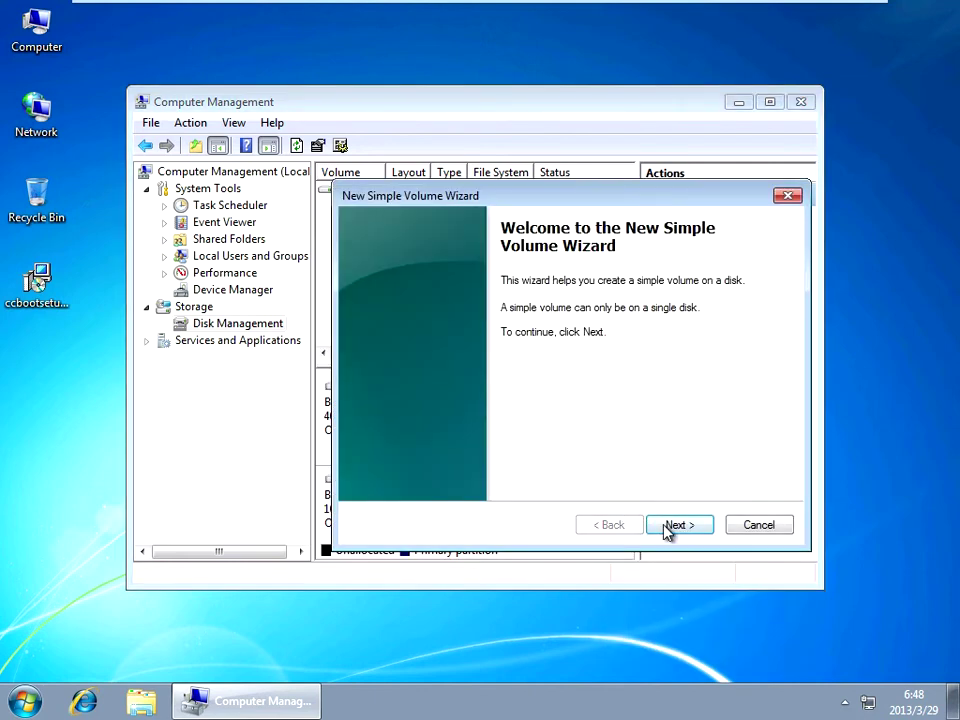
left_click(666, 524)
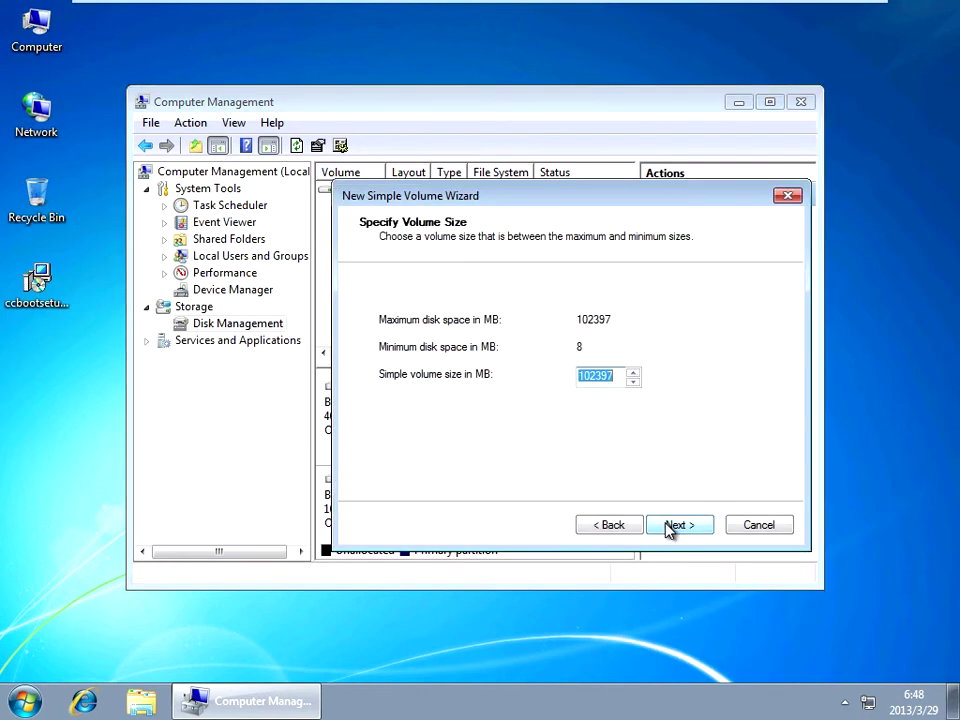
left_click(667, 525)
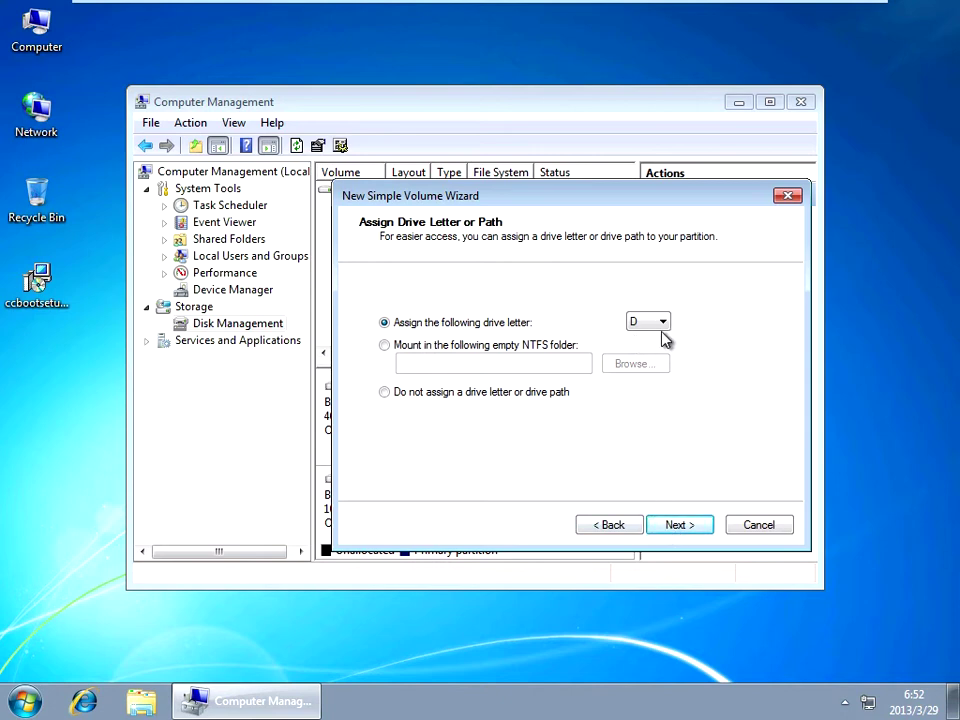
left_click(679, 525)
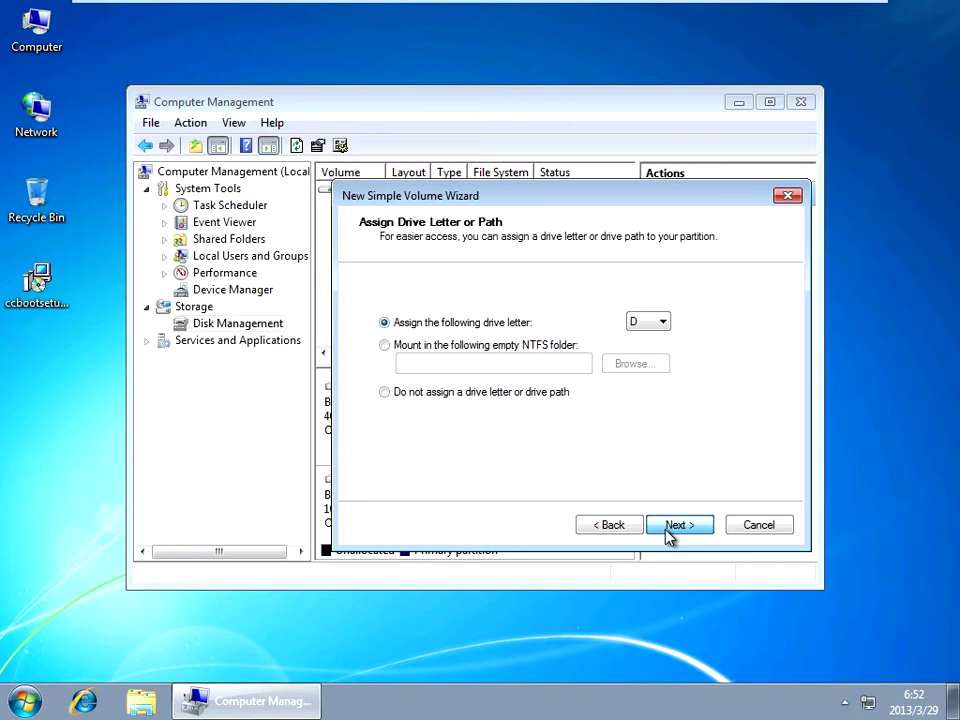
left_click(679, 525)
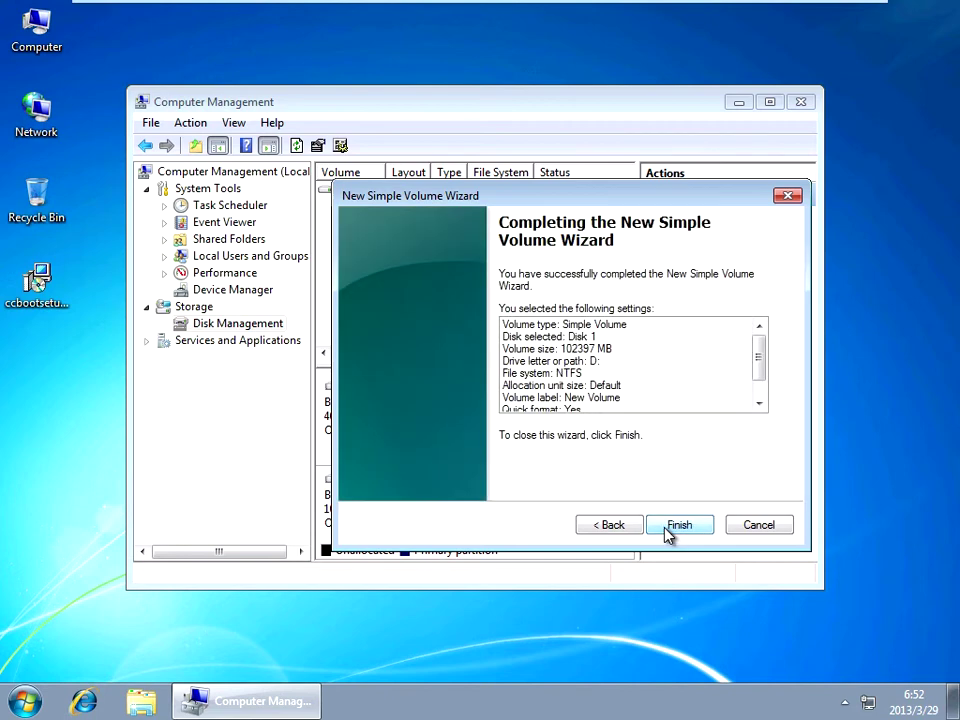
left_click(667, 530)
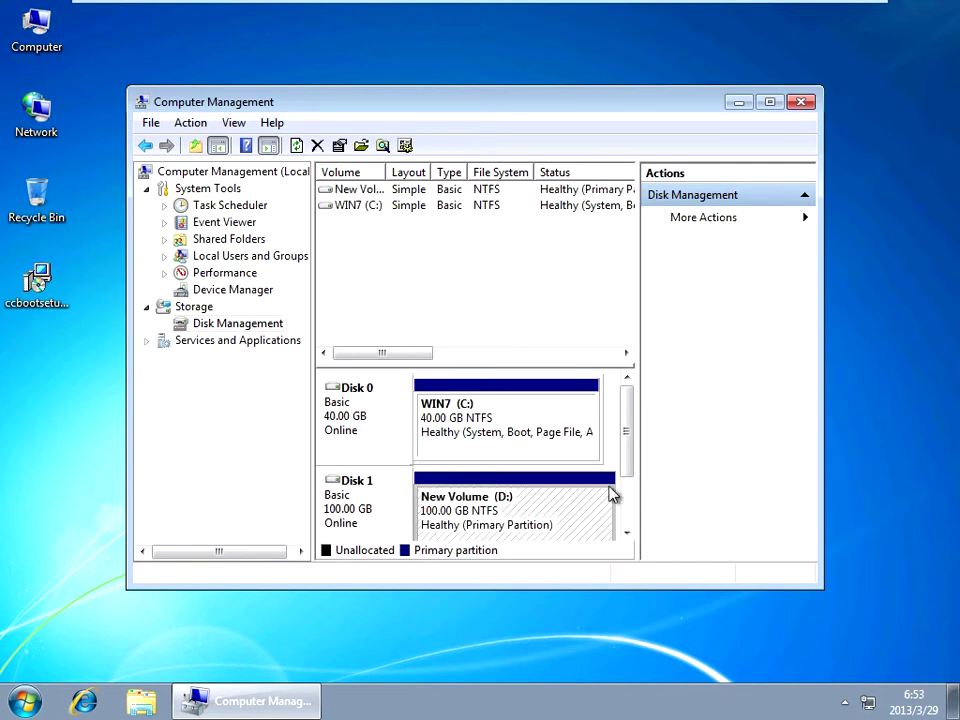
left_click(799, 106)
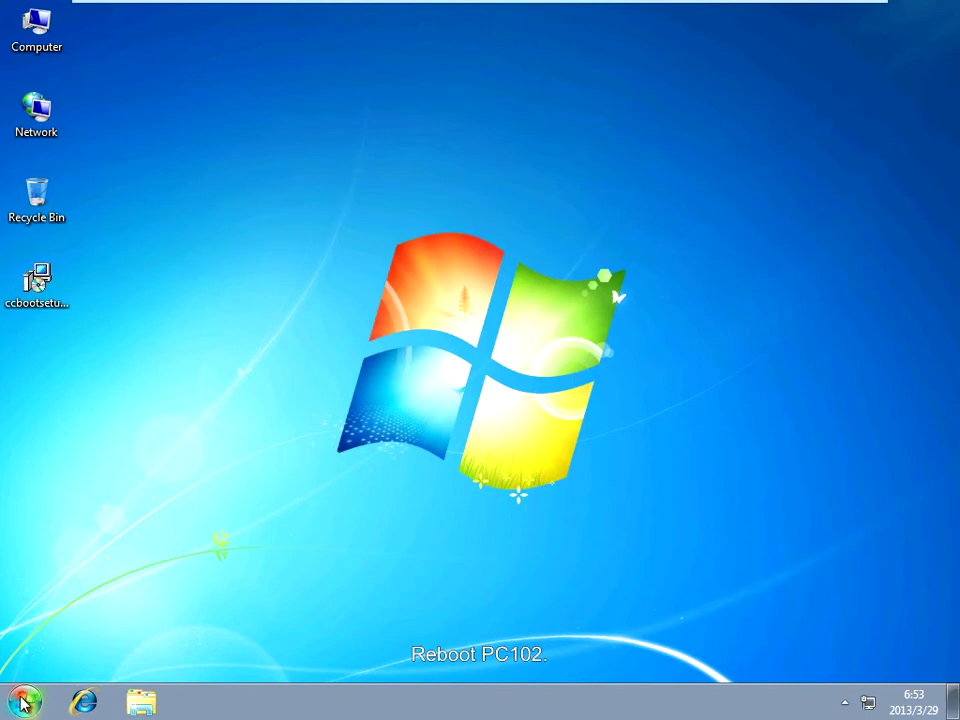
Step: Restart PC102 using the Restart option beside Shut down in the Start menu
left_click(25, 701)
left_click(327, 655)
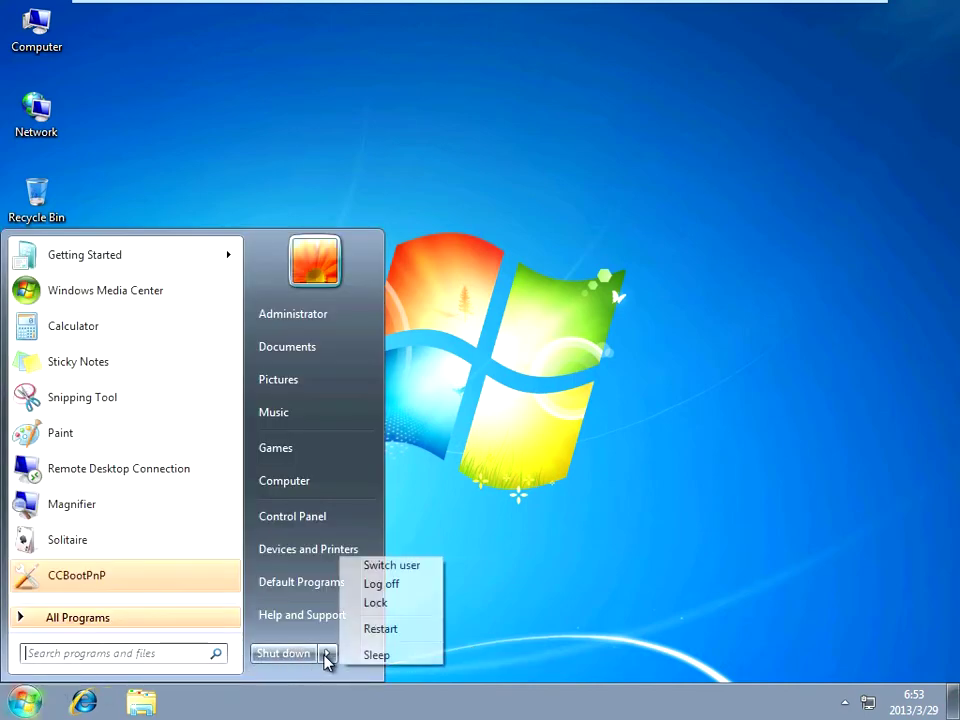
left_click(367, 630)
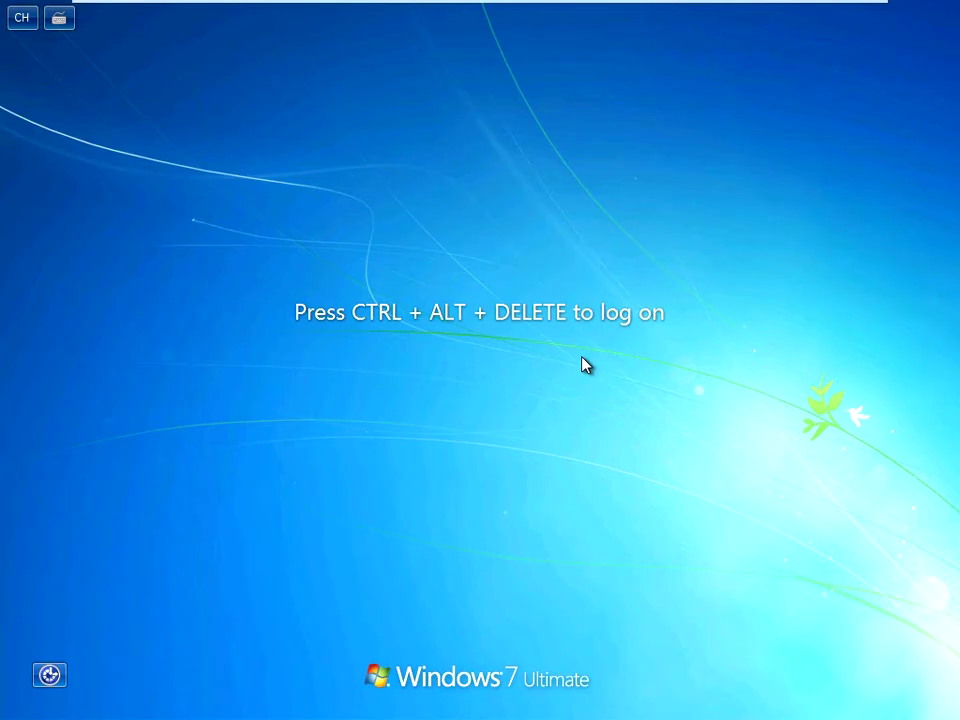
Step: Sign in to PC102 as domain user User002 by entering the account password
key("ctrl+alt+Delete")
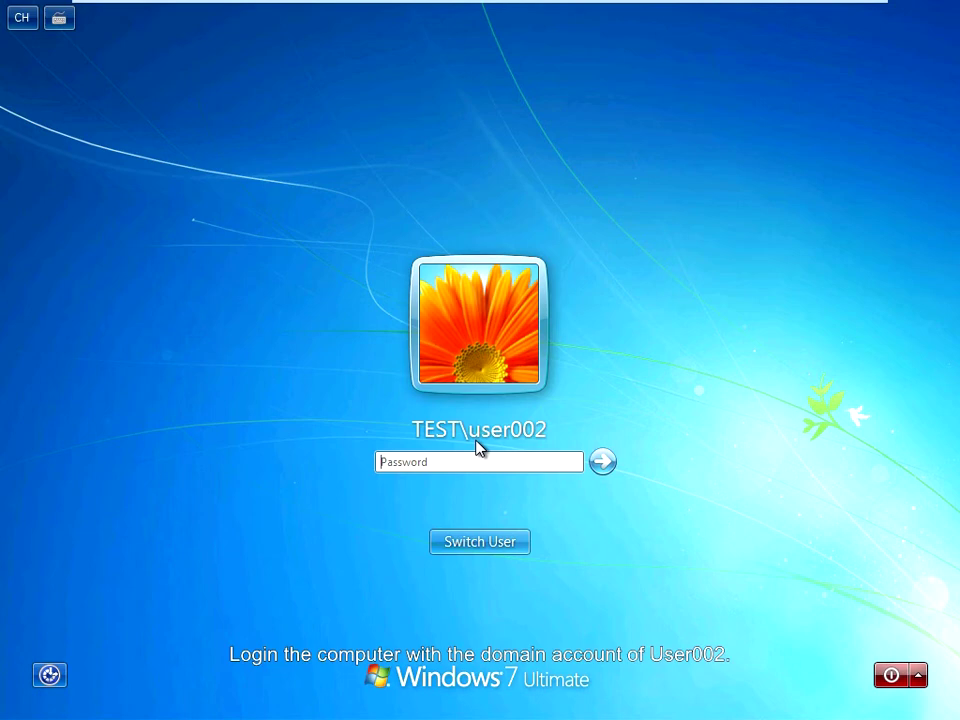
left_click(441, 462)
type("p")
left_click(601, 463)
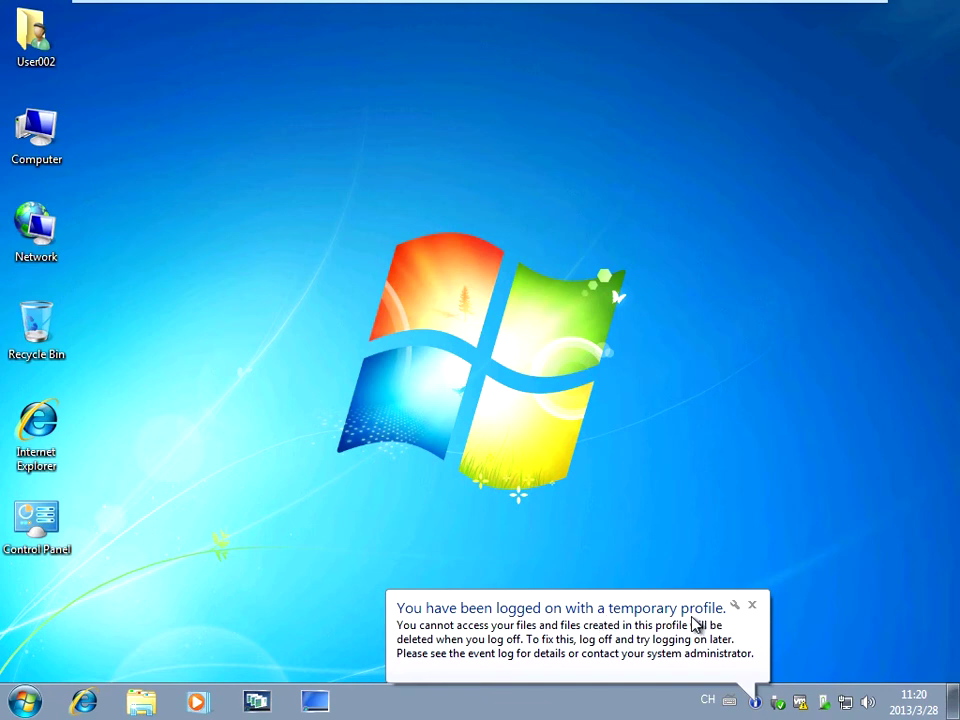
Step: Close the temporary-profile notification balloon and bring up the Start menu
left_click(697, 625)
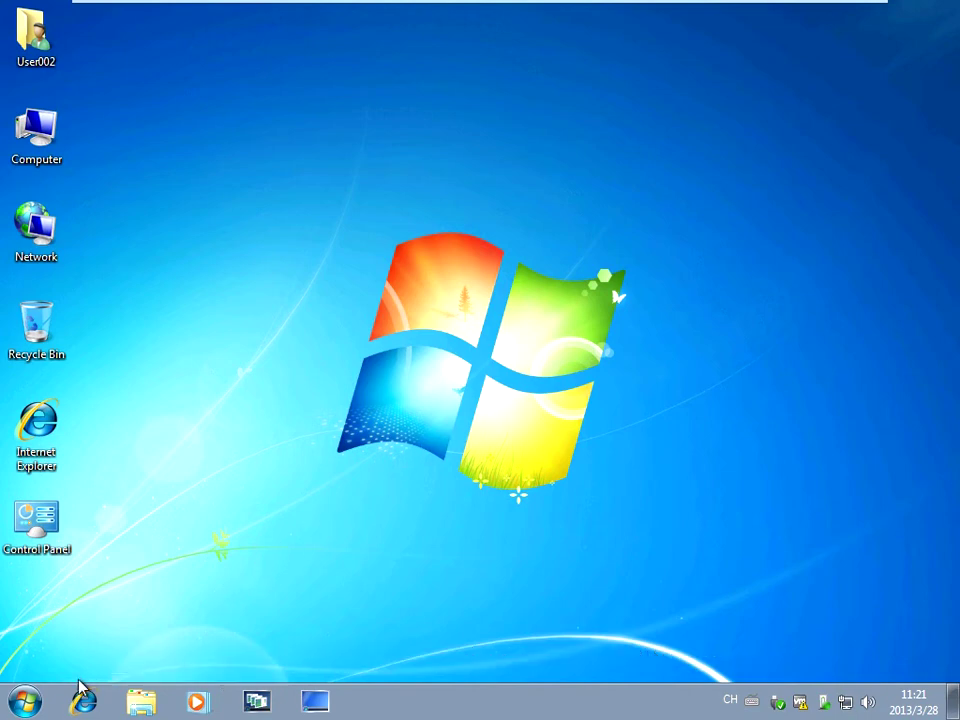
left_click(26, 701)
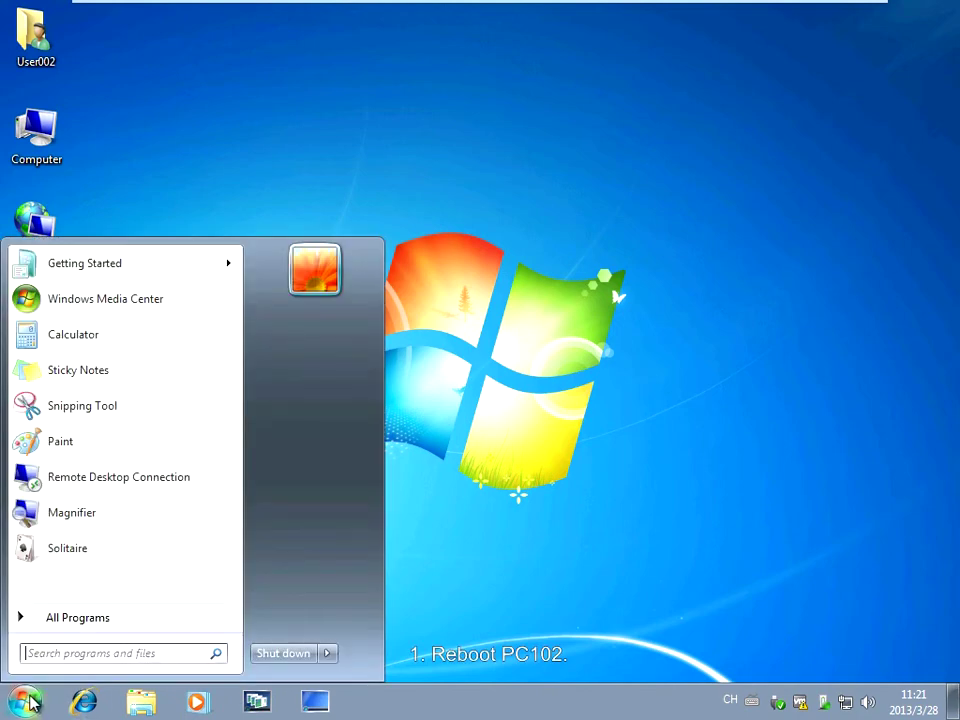
Step: Choose Restart from the Shut down arrow menu to reboot PC102
left_click(326, 655)
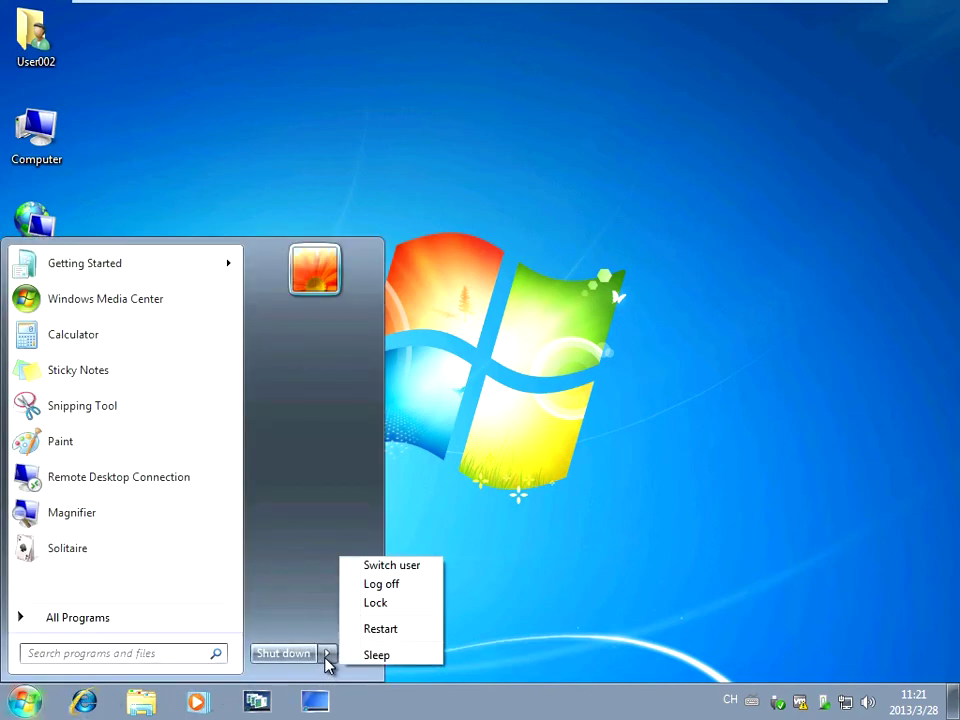
left_click(371, 628)
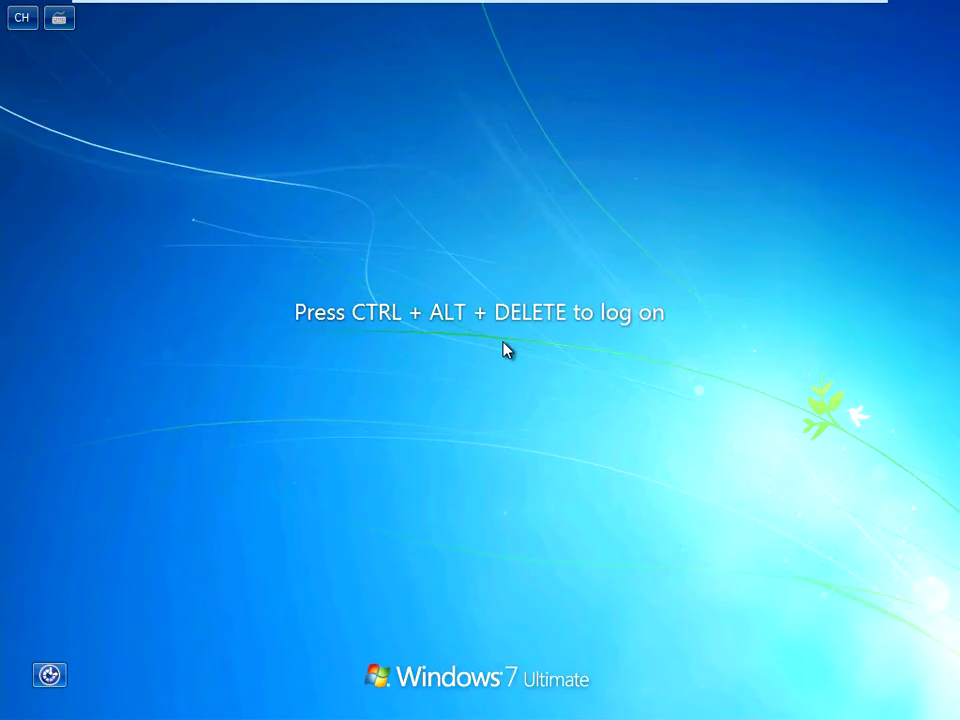
Step: Log on to PC102 with the 'administrator' account name and its password via Other User
key("ctrl+alt+Delete")
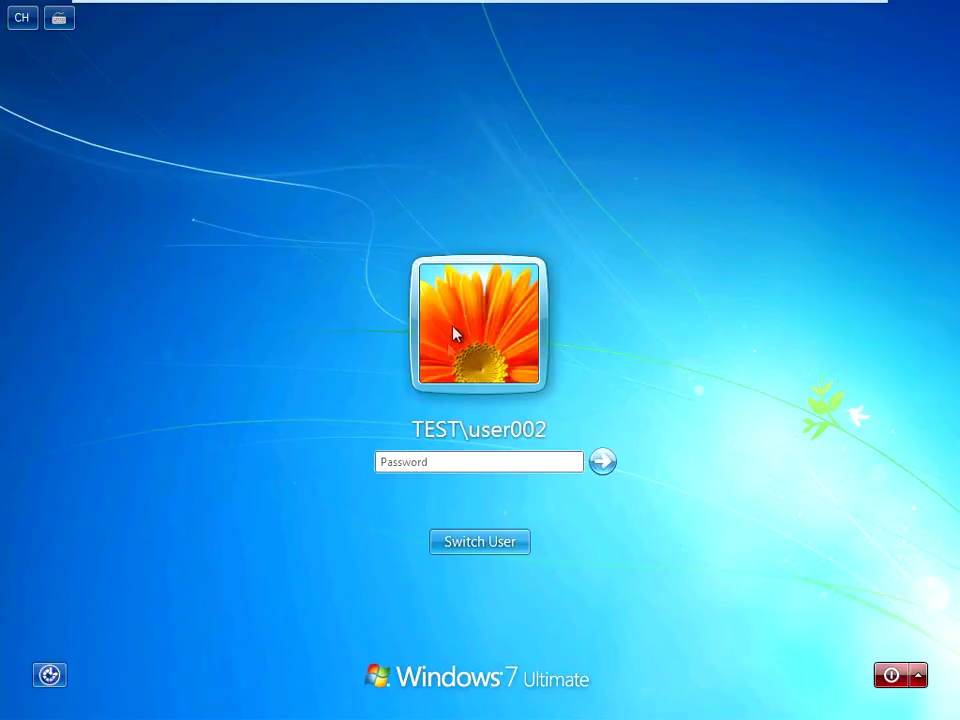
left_click(469, 544)
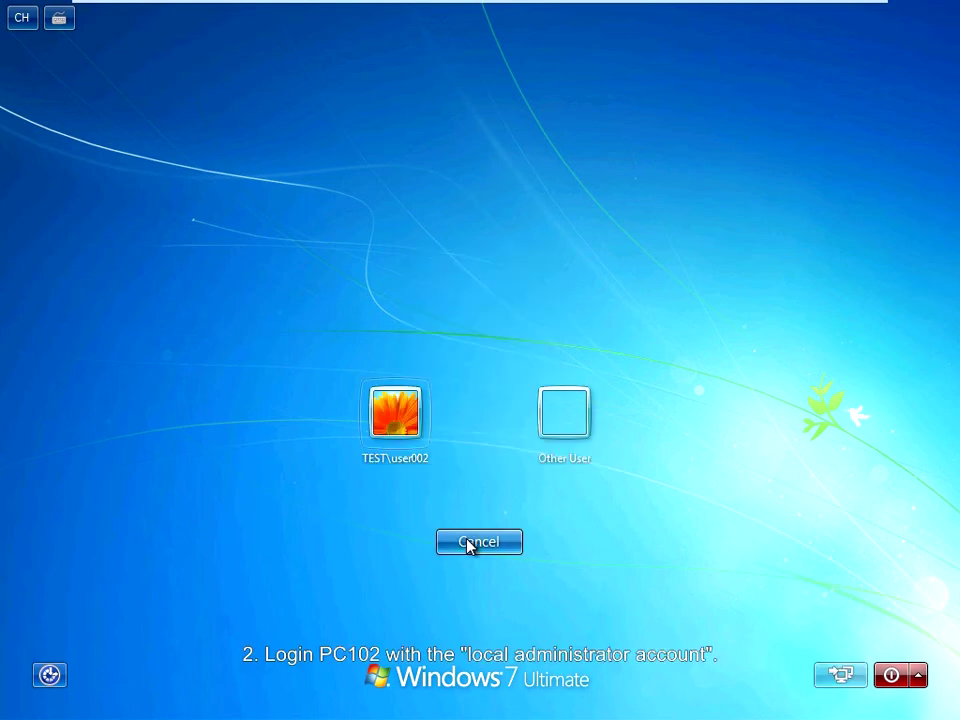
left_click(557, 439)
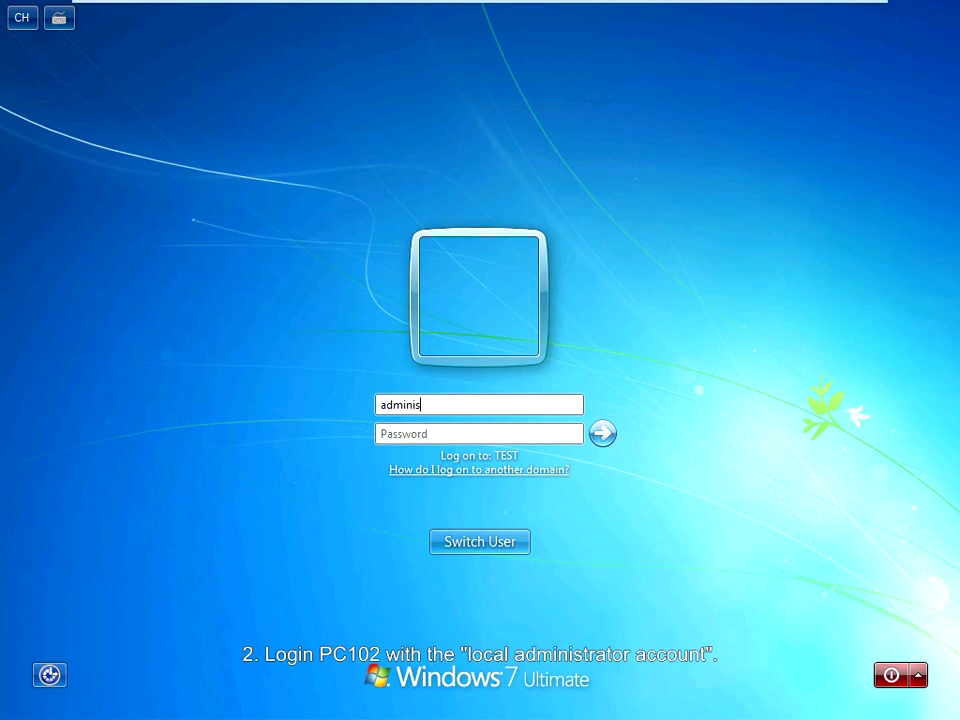
key("Tab")
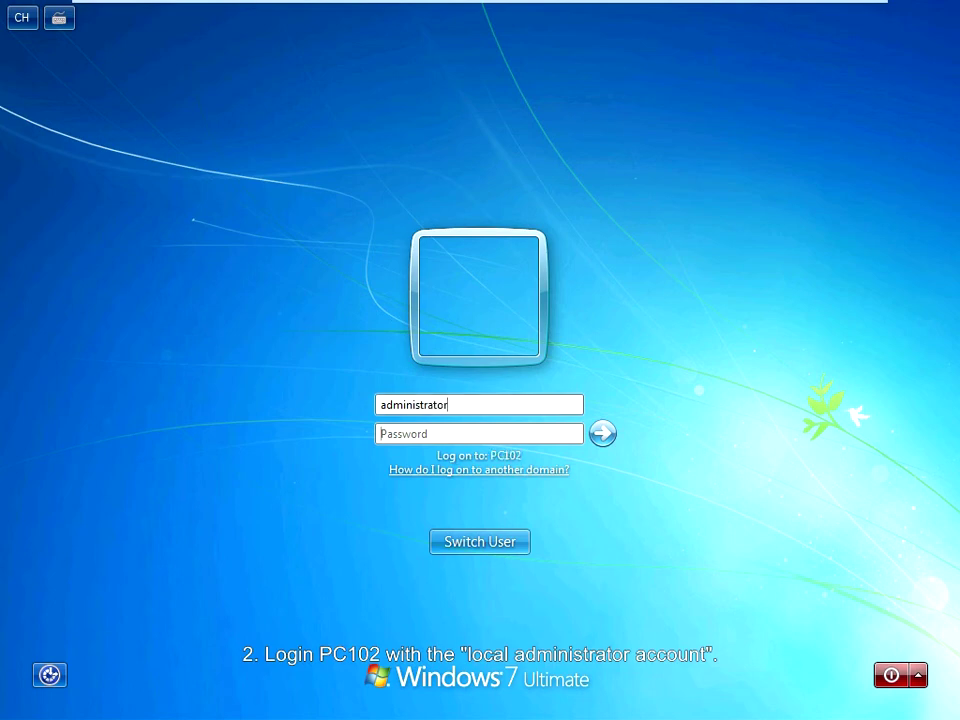
left_click(603, 433)
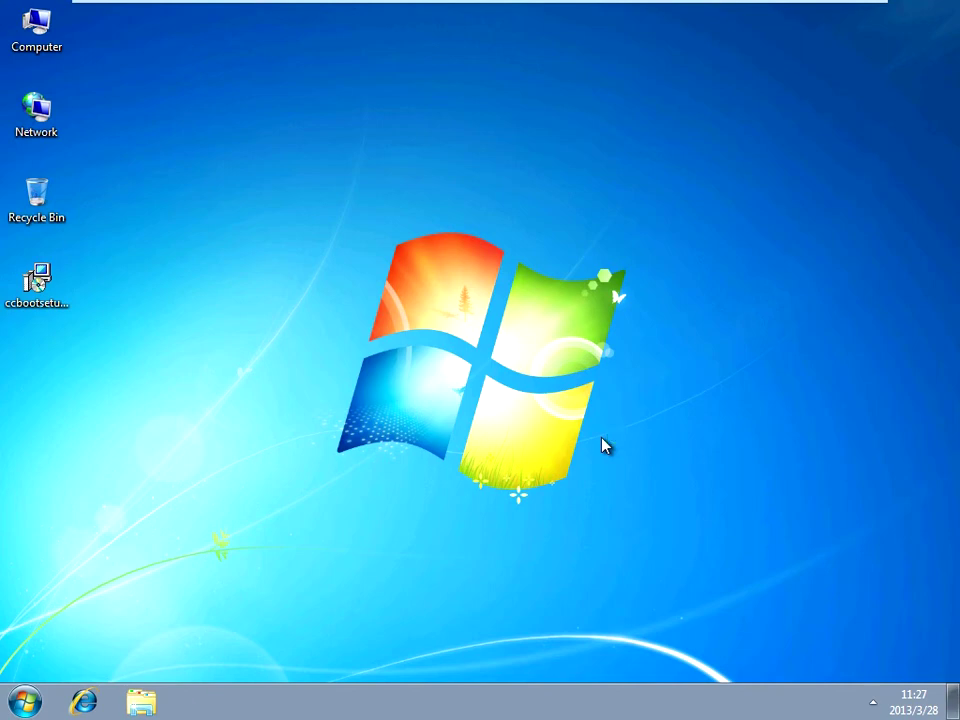
left_click(13, 709)
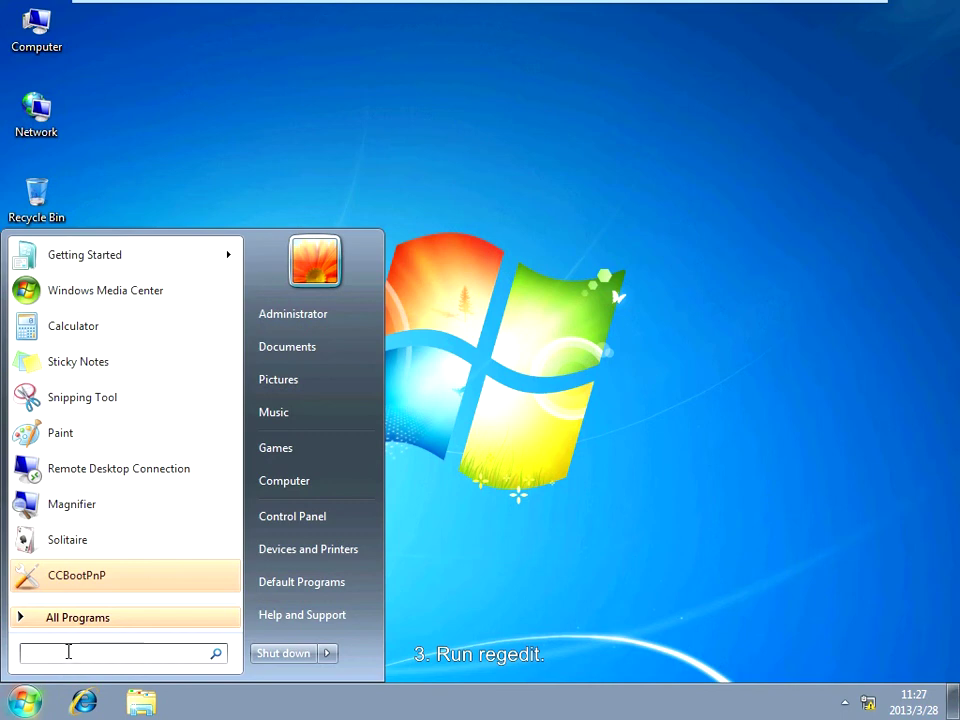
Step: Launch regedit from Start search and show the S-1-5-18 profile key's values
type("re")
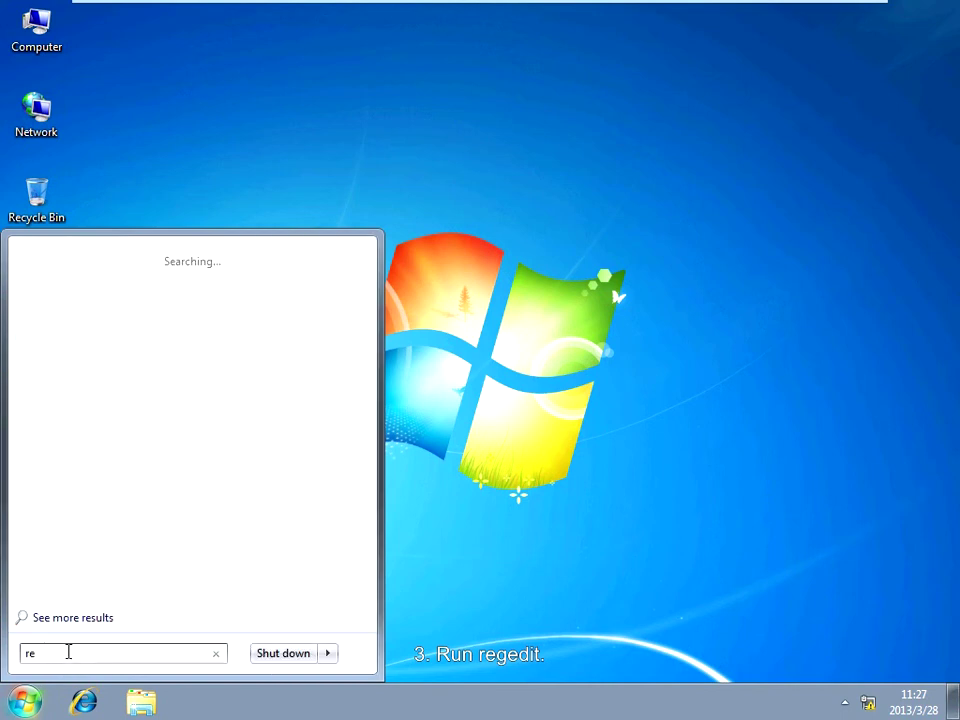
type("gedit")
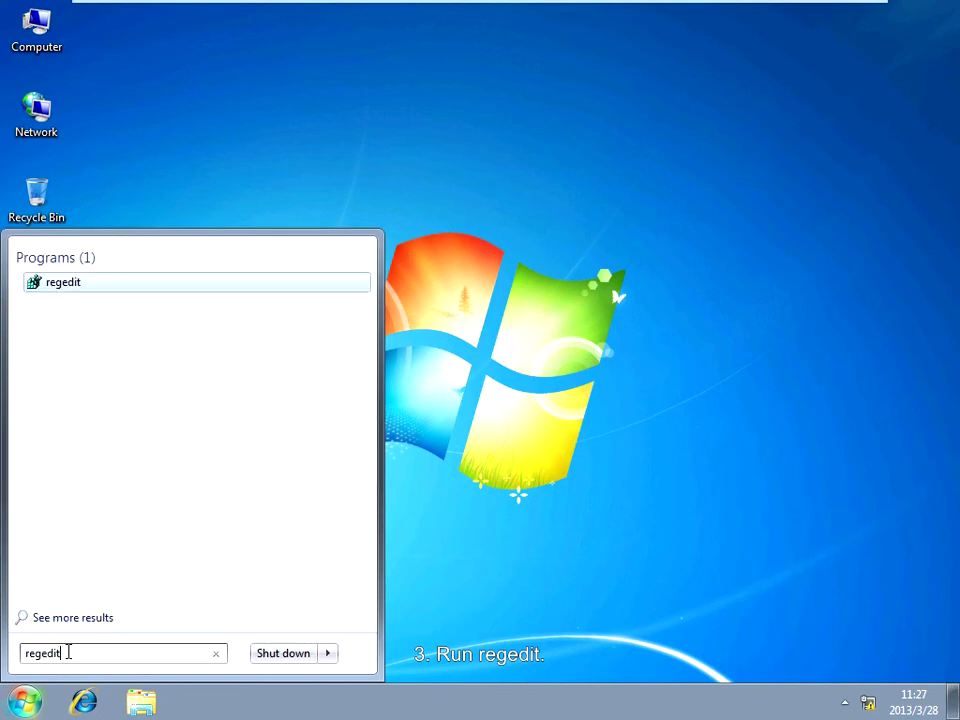
left_click(88, 286)
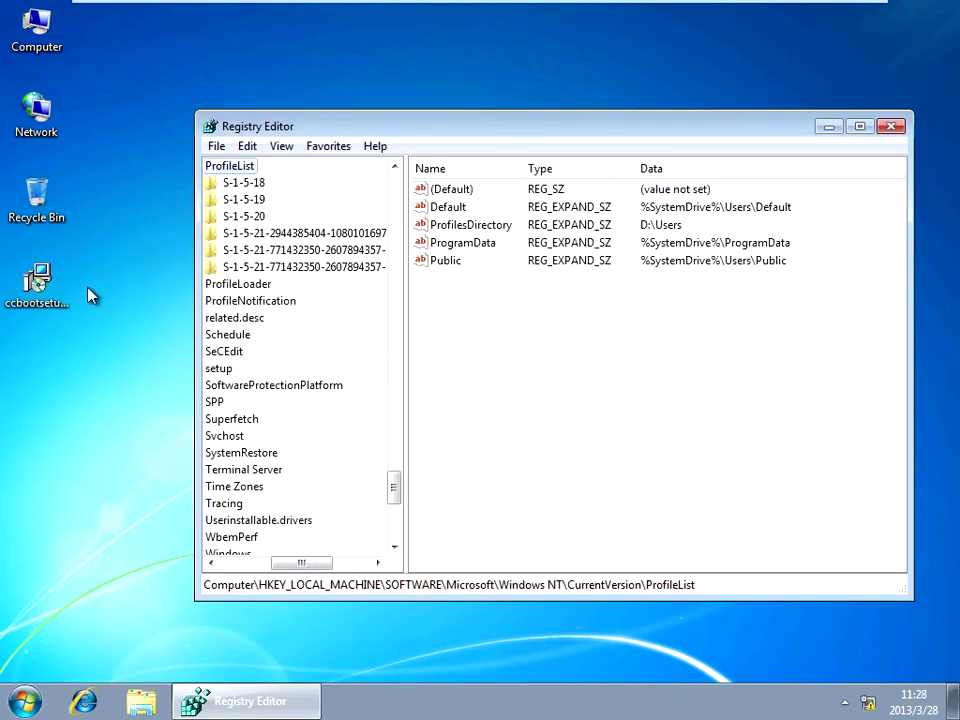
left_click(245, 186)
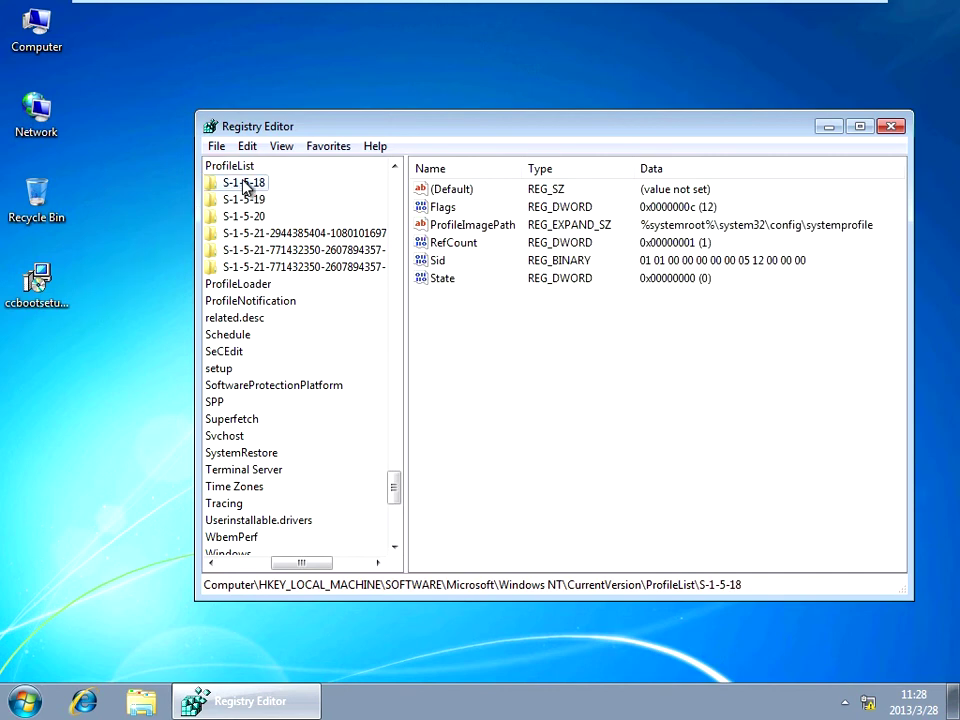
left_click_drag(316, 565, 300, 567)
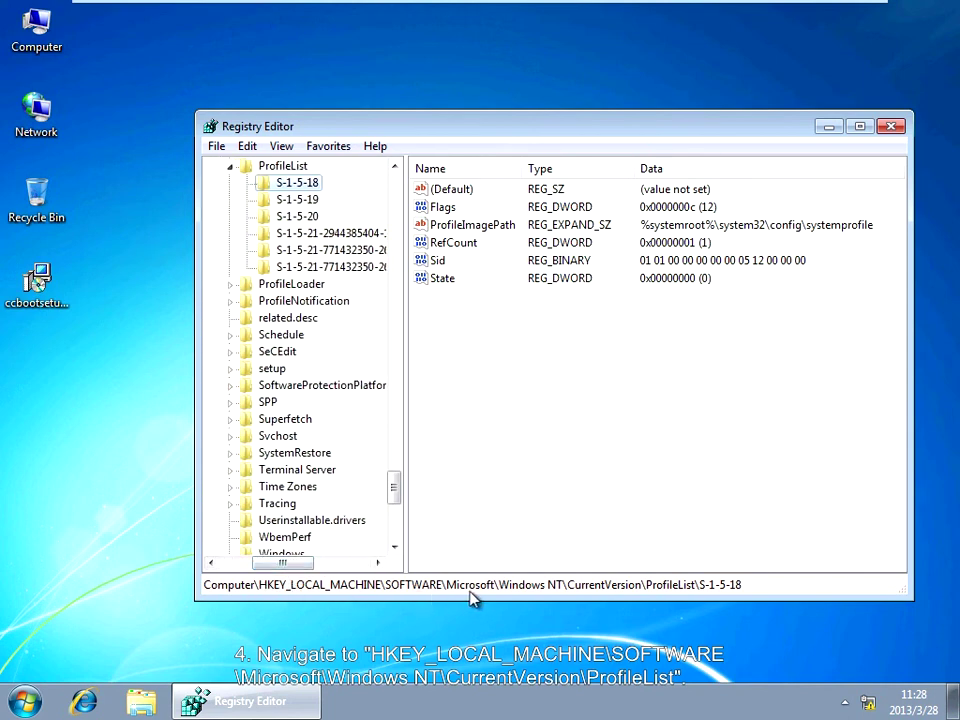
Step: Step through the ProfileList SID keys to the one with ProfileImagePath D:\Users\user002
left_click(283, 167)
key("Down")
key("Down")
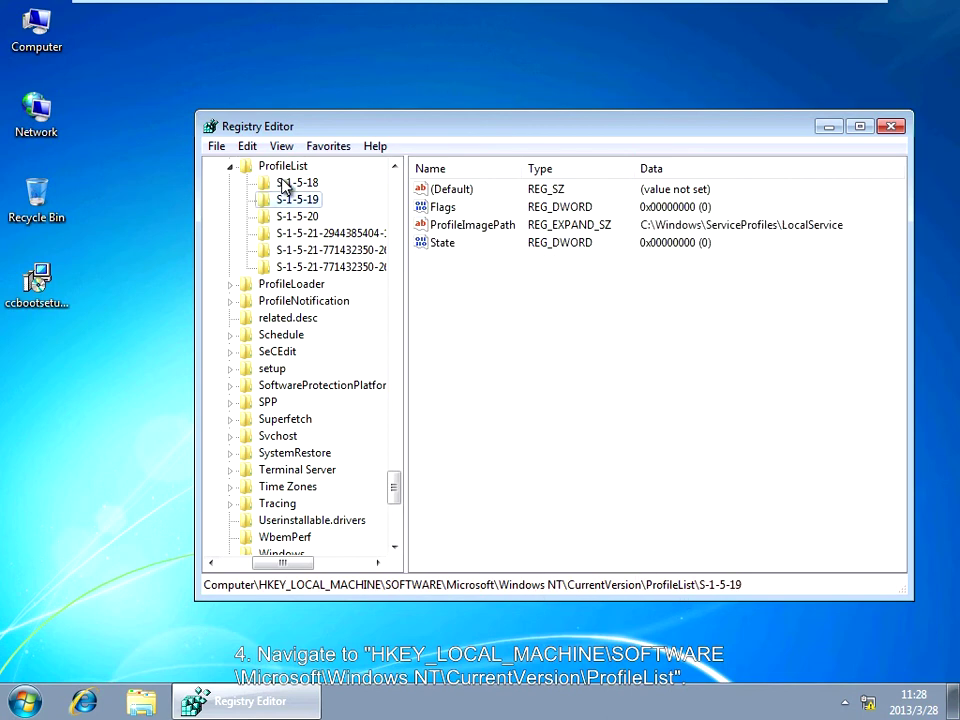
key("Down")
key("Down")
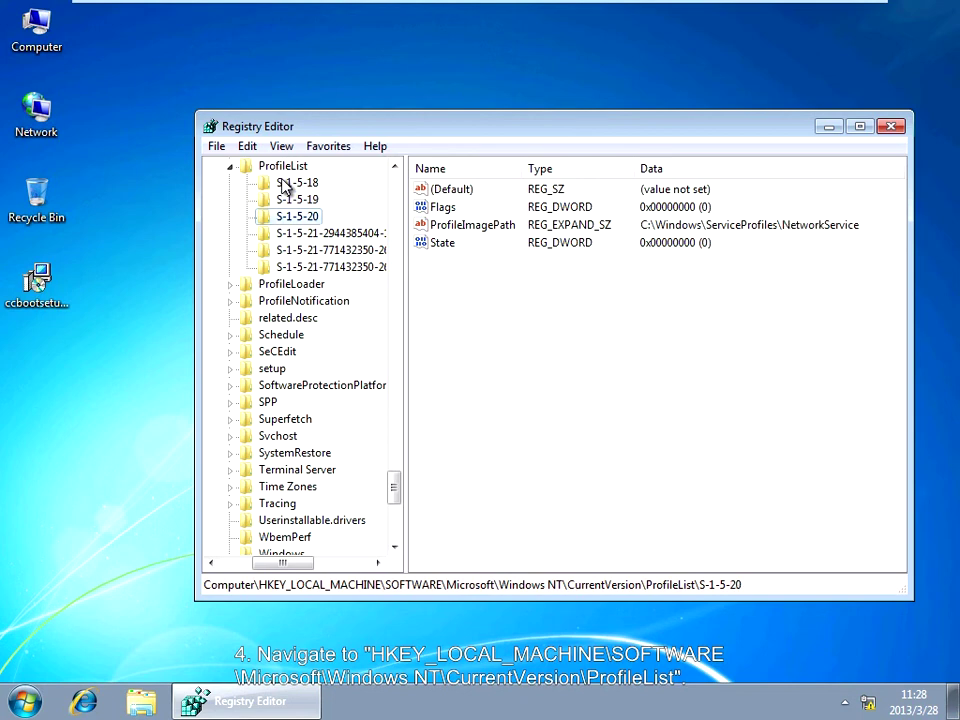
key("Down")
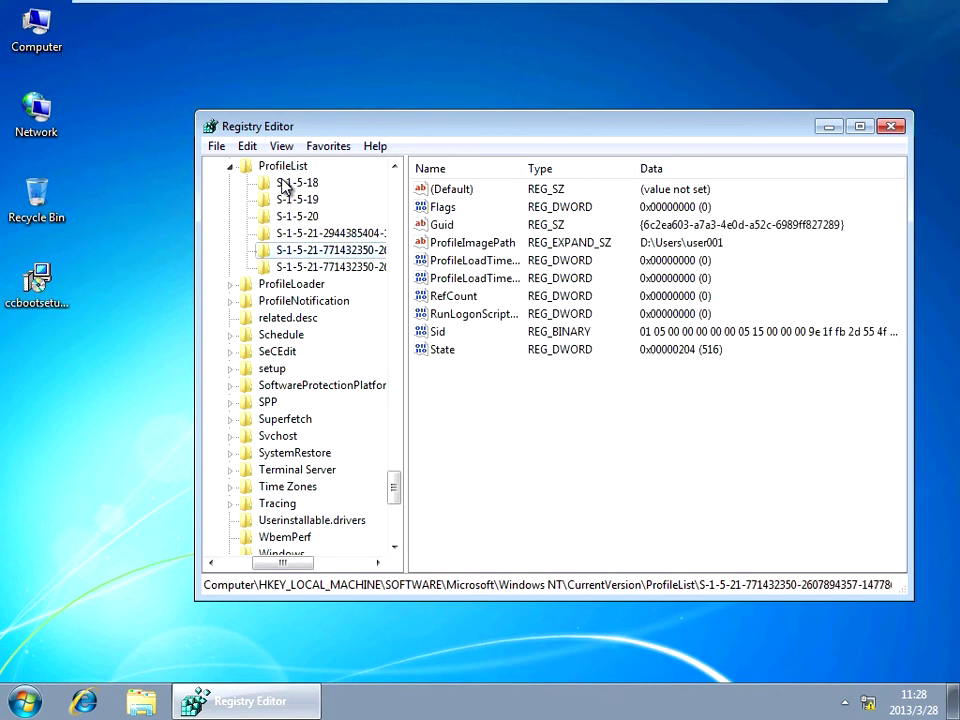
key("Down")
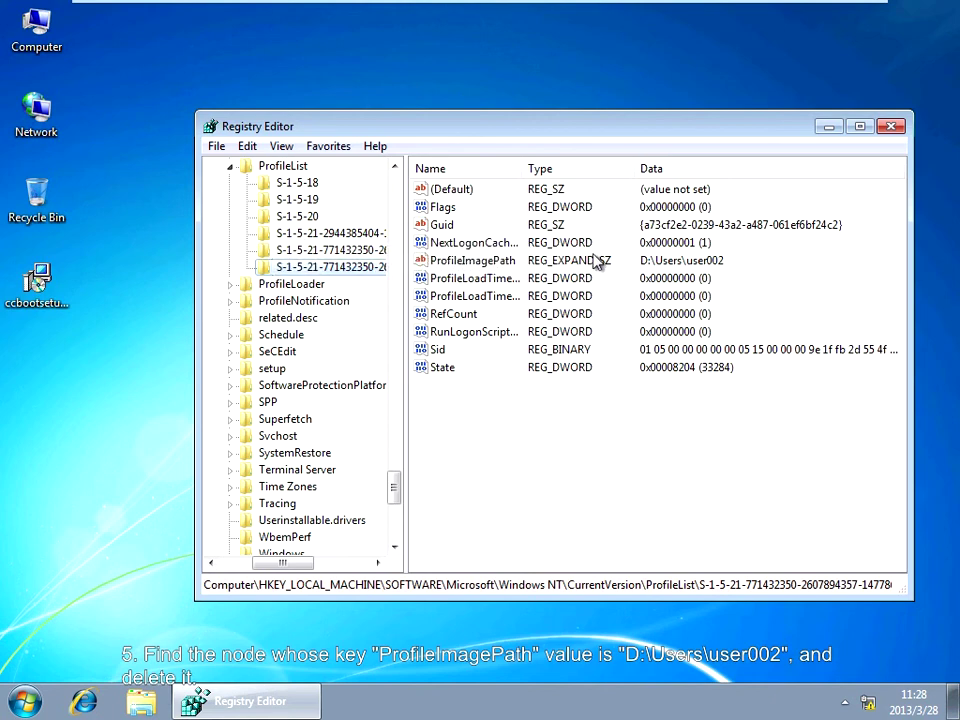
Step: Delete the user002 .bak SID key (D:\Users\user002) from ProfileList, then close Registry Editor
left_click(470, 261)
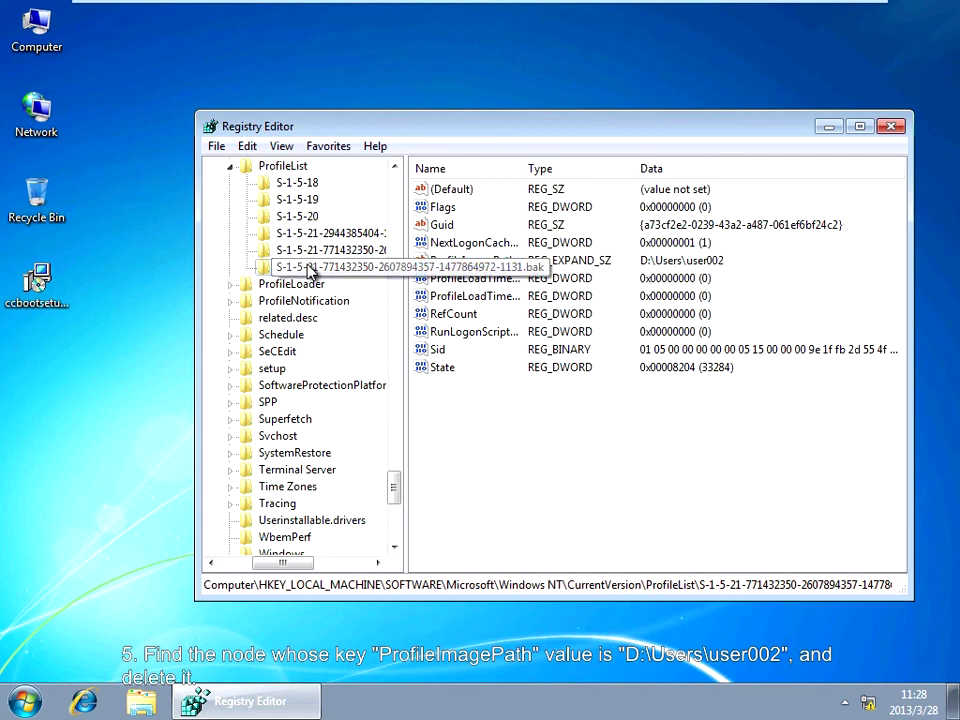
right_click(285, 273)
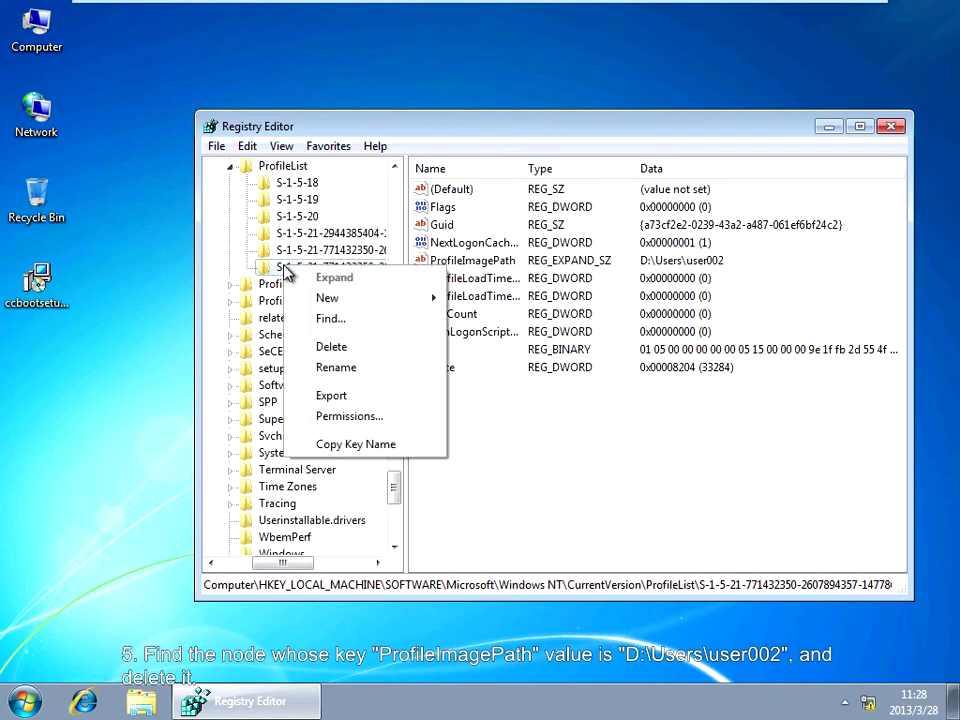
left_click(336, 346)
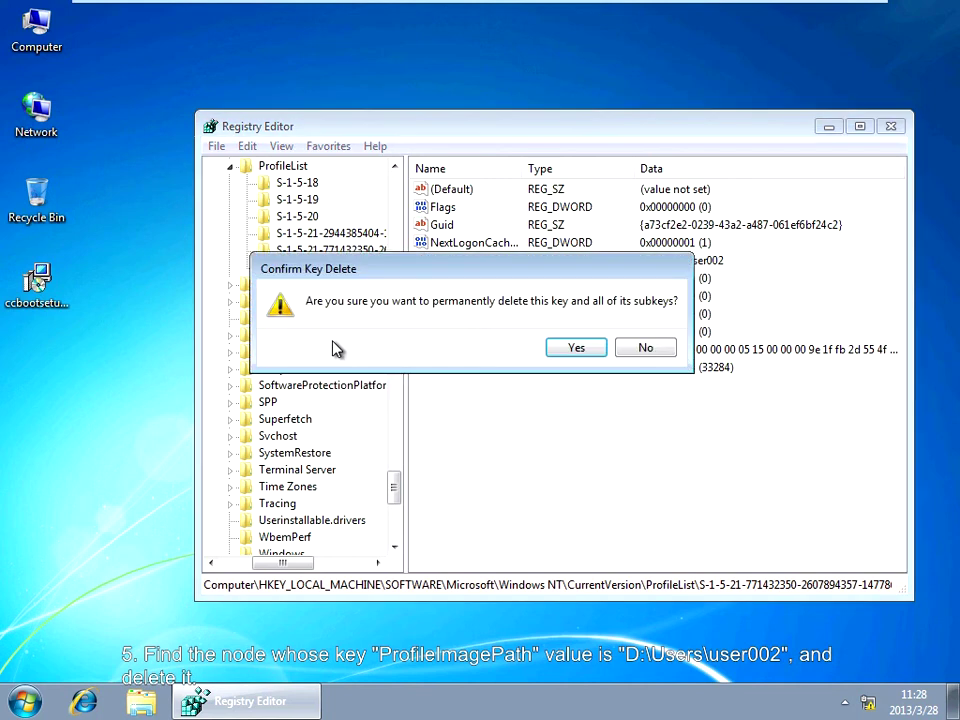
left_click(561, 350)
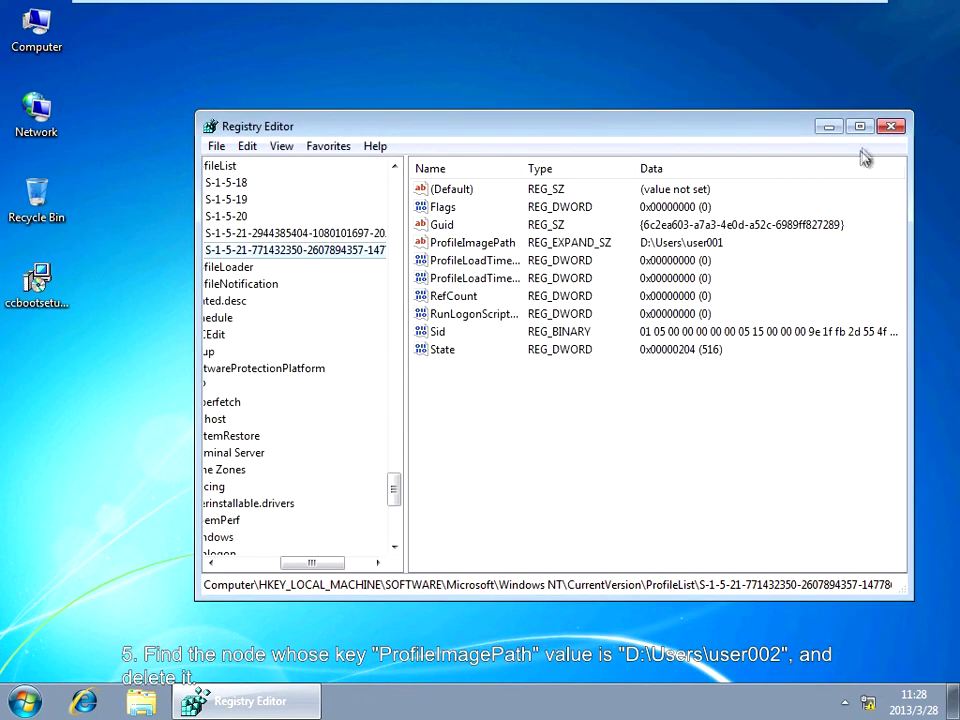
left_click(893, 127)
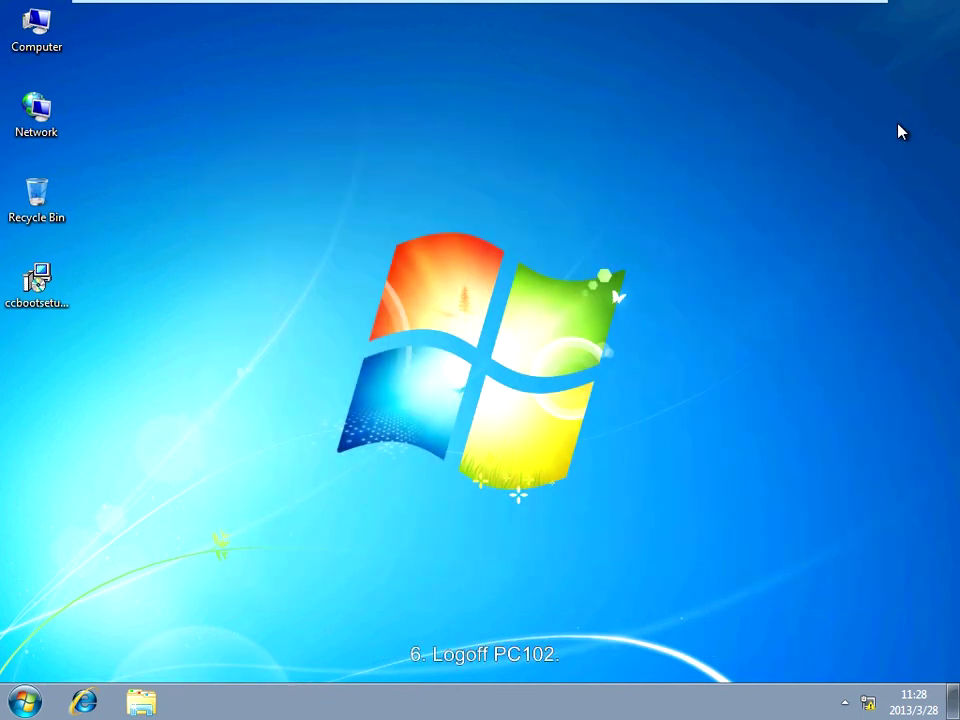
Step: Log the administrator off PC102 through the Shut down arrow's Log off option
left_click(30, 702)
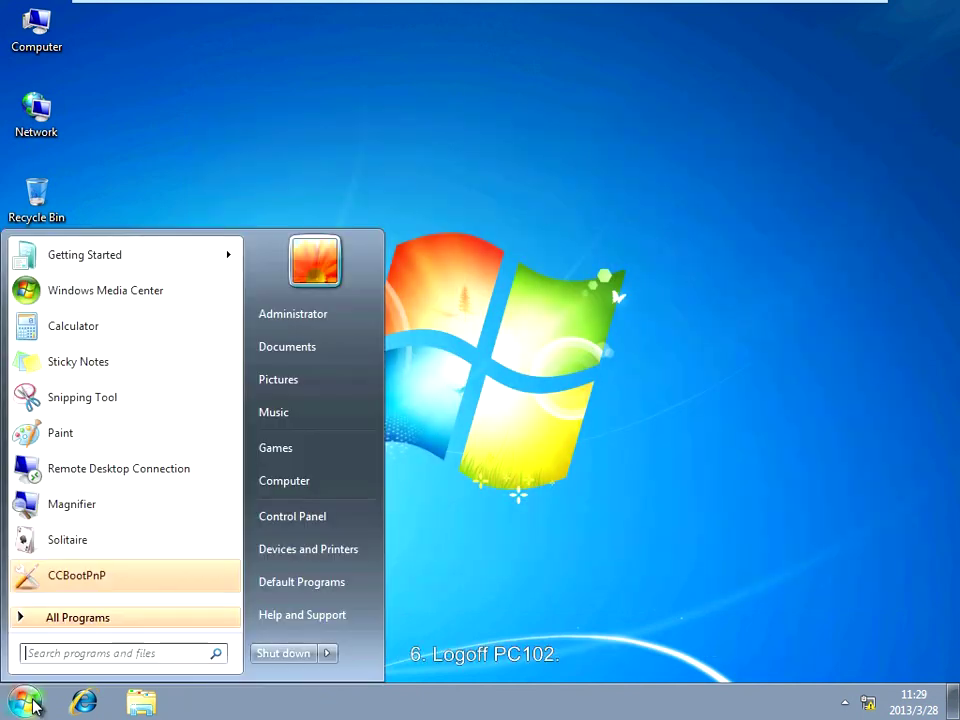
left_click(325, 653)
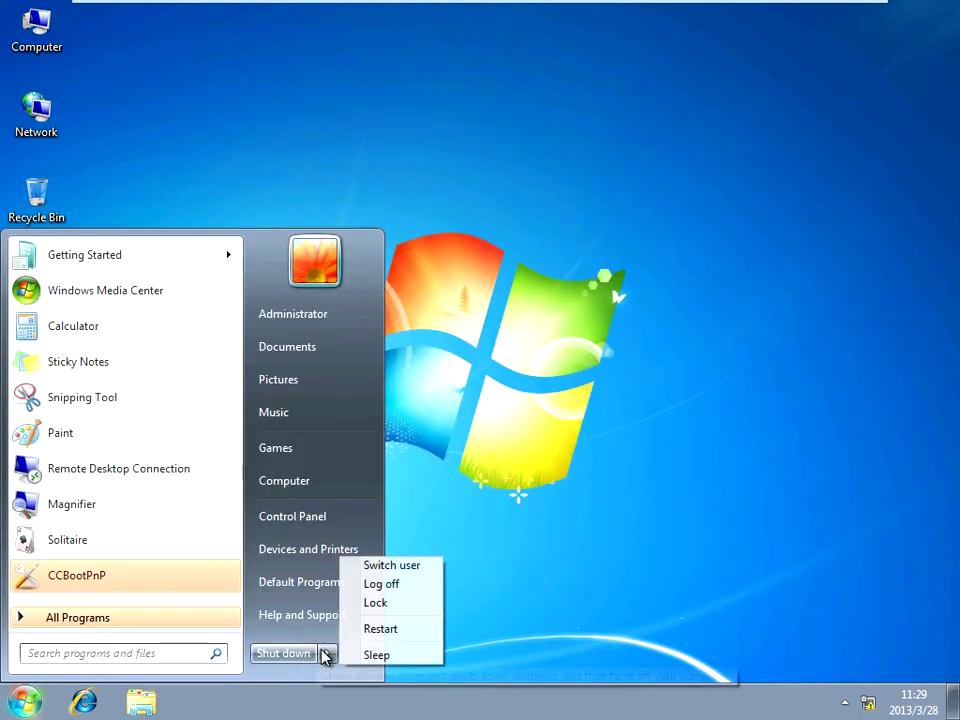
left_click(381, 585)
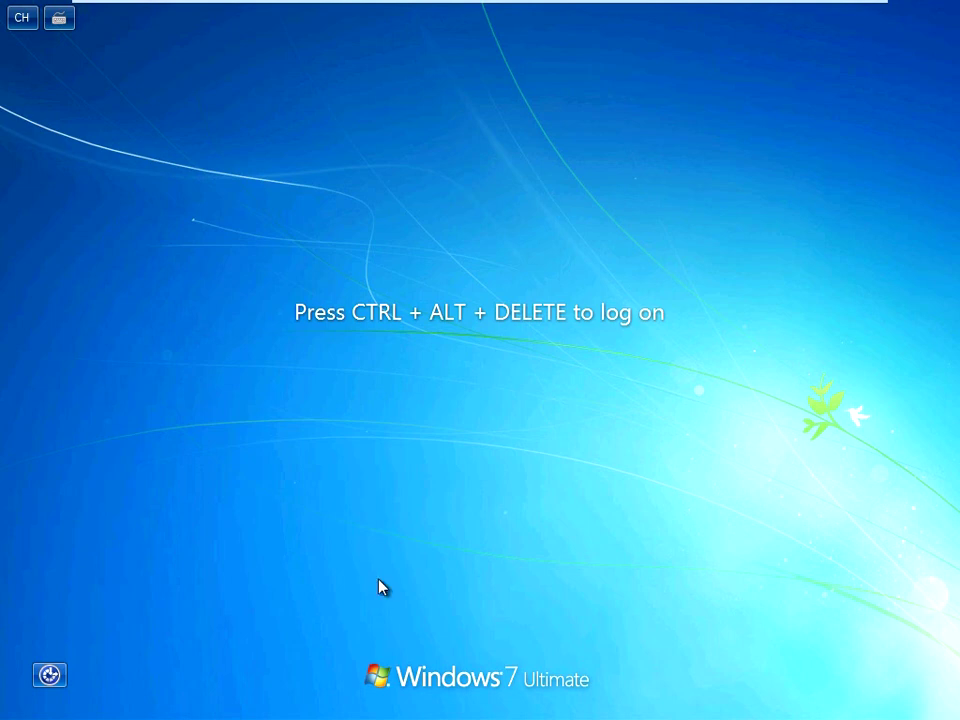
key("ctrl+alt+Delete")
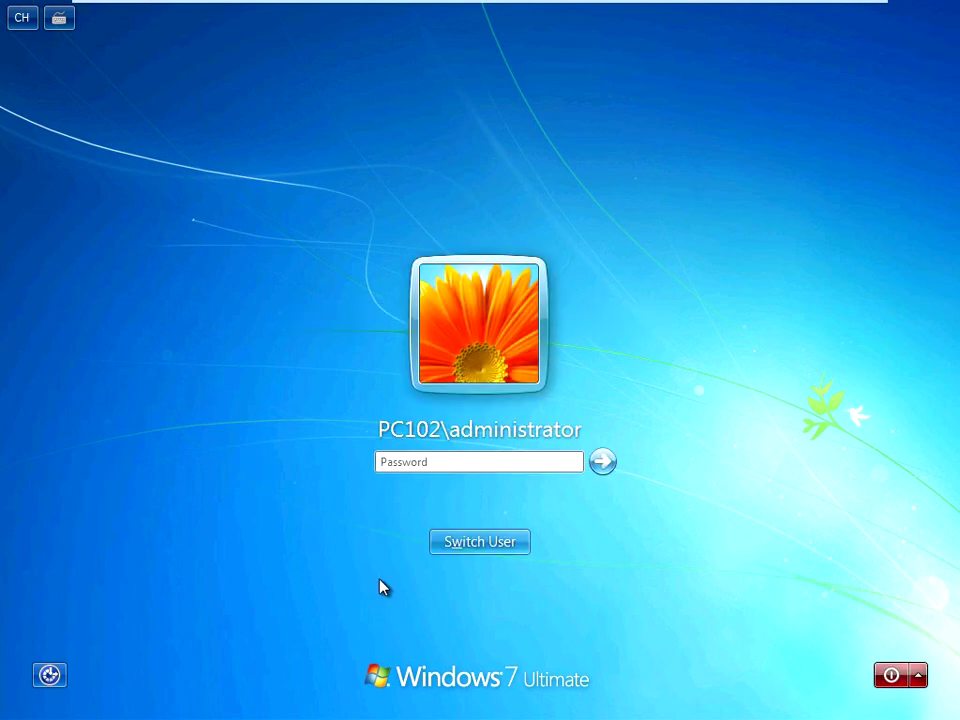
Step: Sign in as domain user002 with its password, confirm the normal desktop, then shut PC102 down
left_click(447, 544)
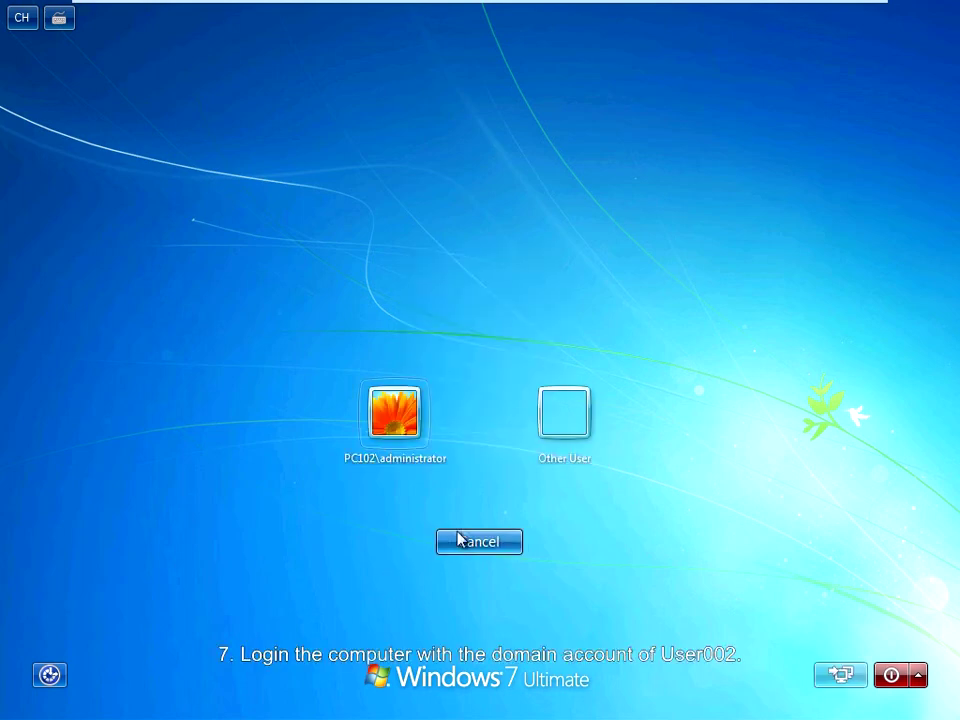
left_click(553, 424)
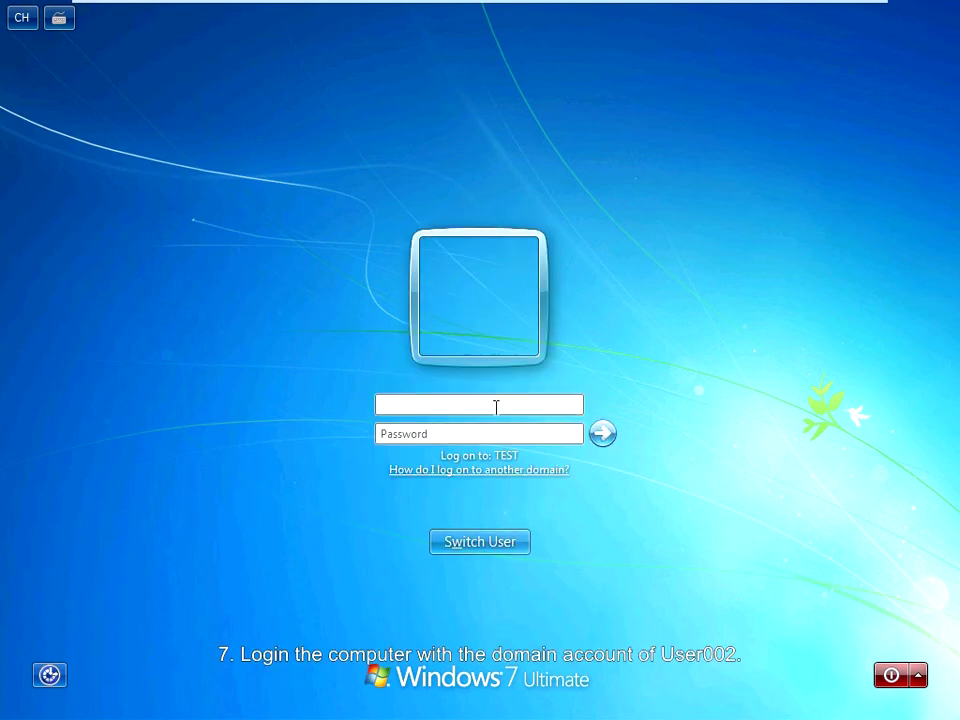
type("u")
left_click(491, 432)
type("p")
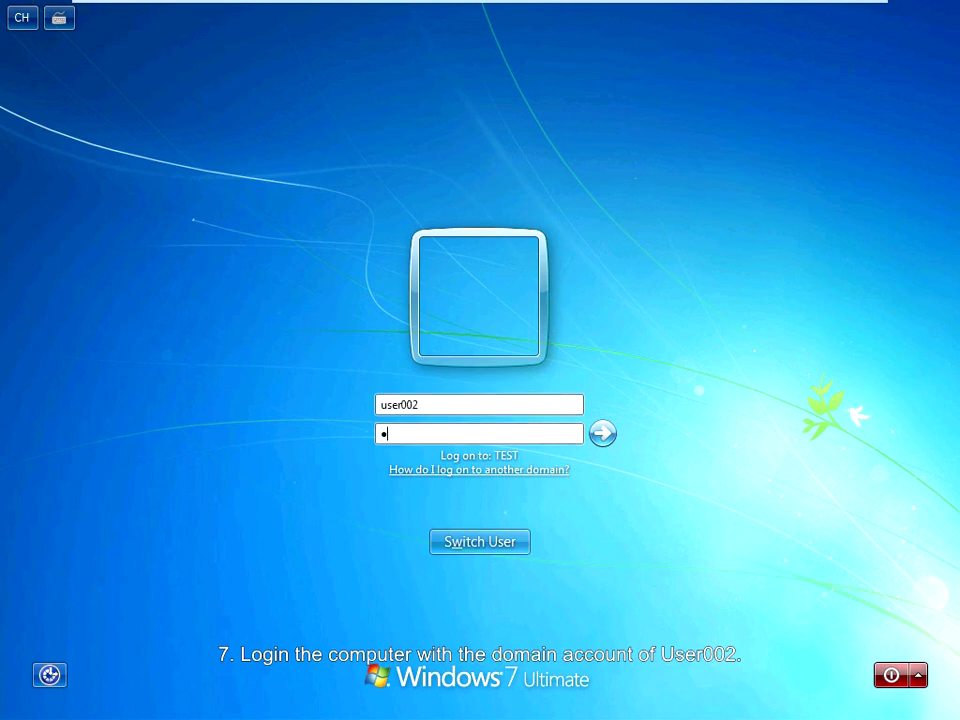
left_click(600, 440)
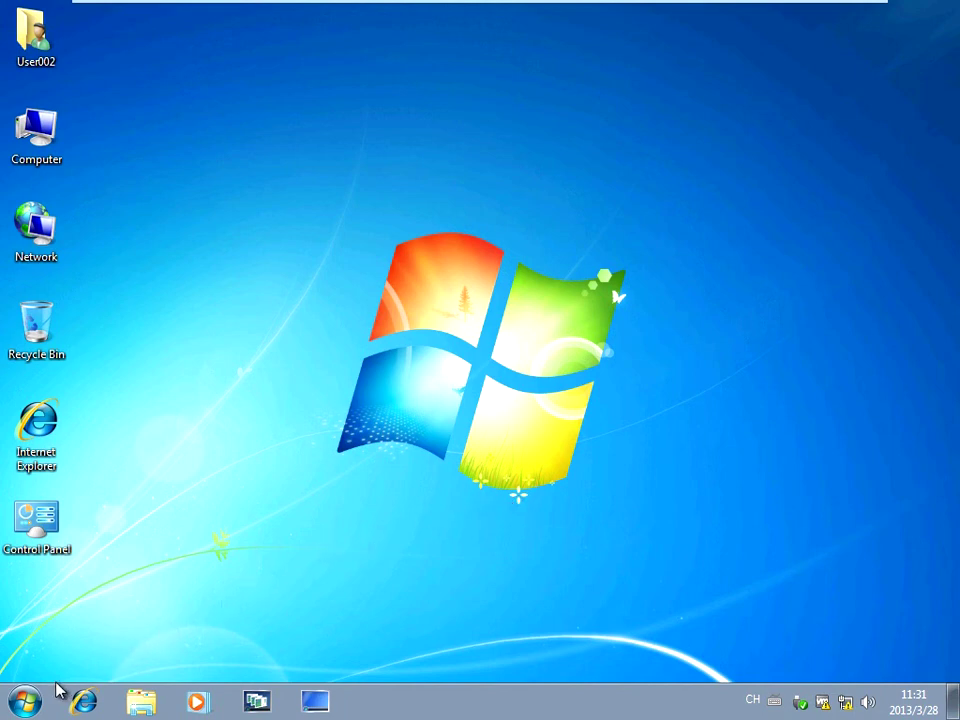
left_click(24, 706)
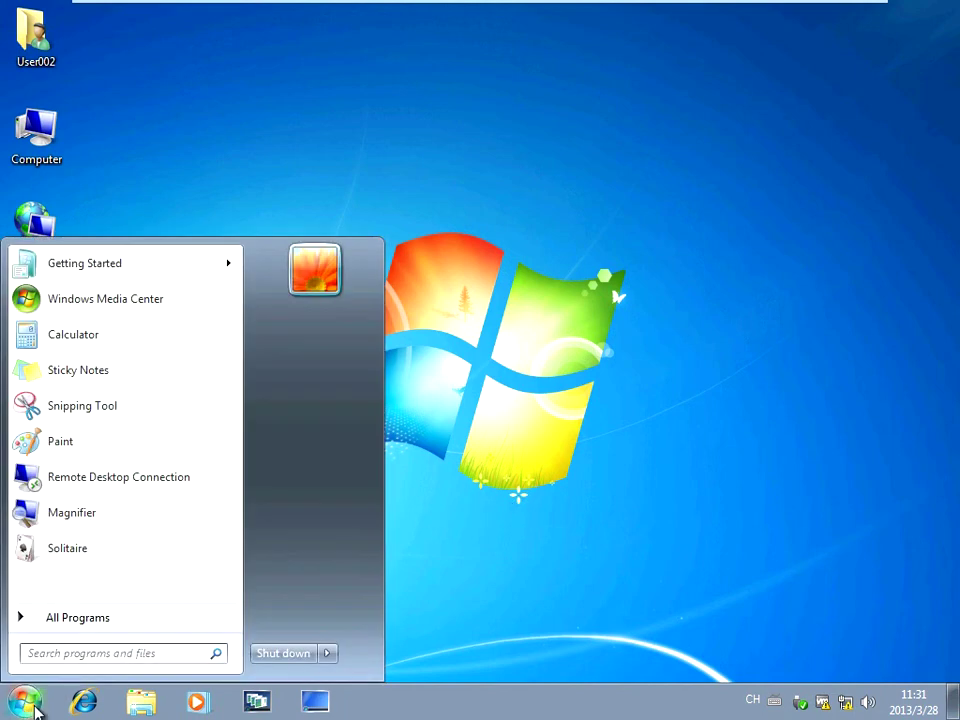
left_click(281, 655)
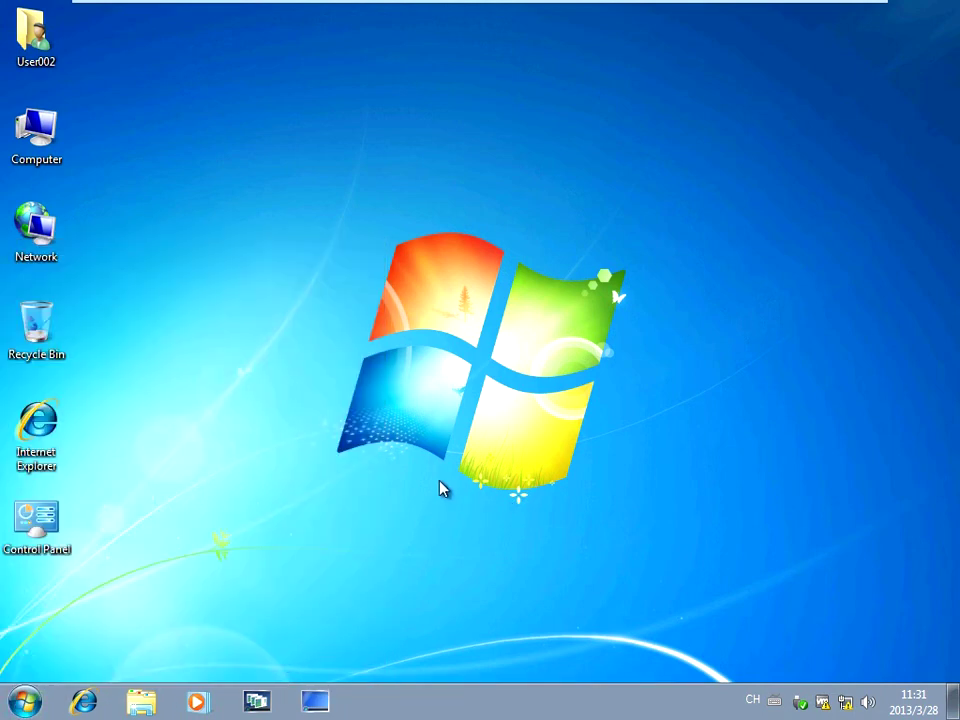